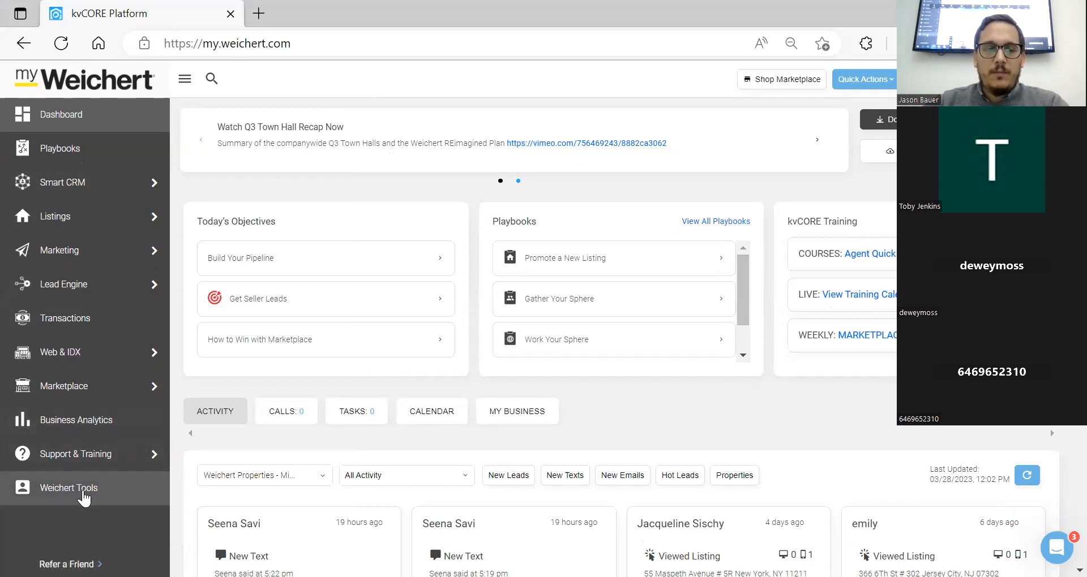
Open Weichert Tools from the kvCORE dashboard sidebar in a new tab
left_click(83, 497)
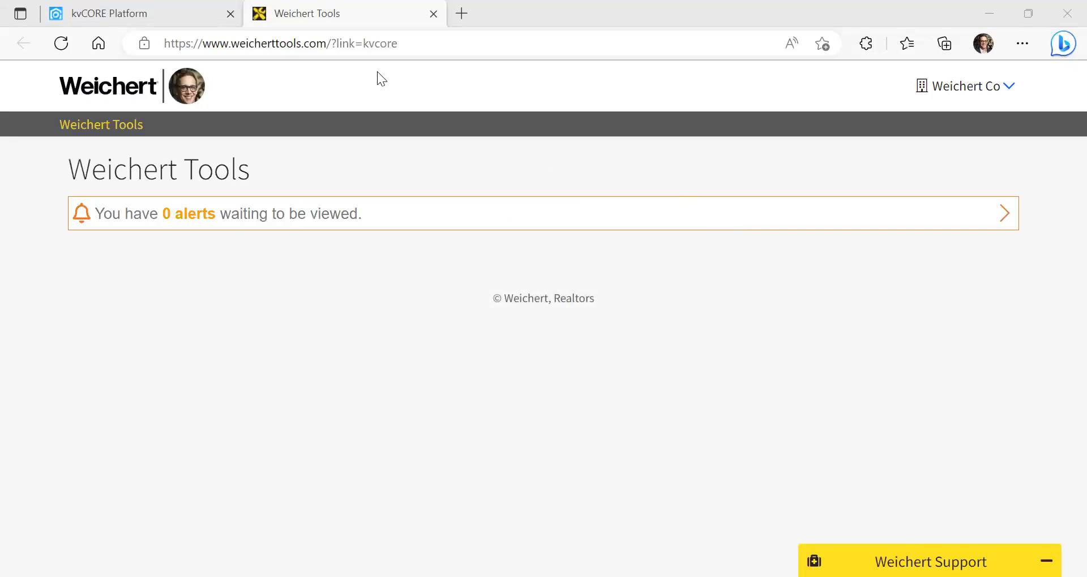
Launch myMarketing Studio from its card on the Weichert Tools page
scroll(376, 160, "down", 3)
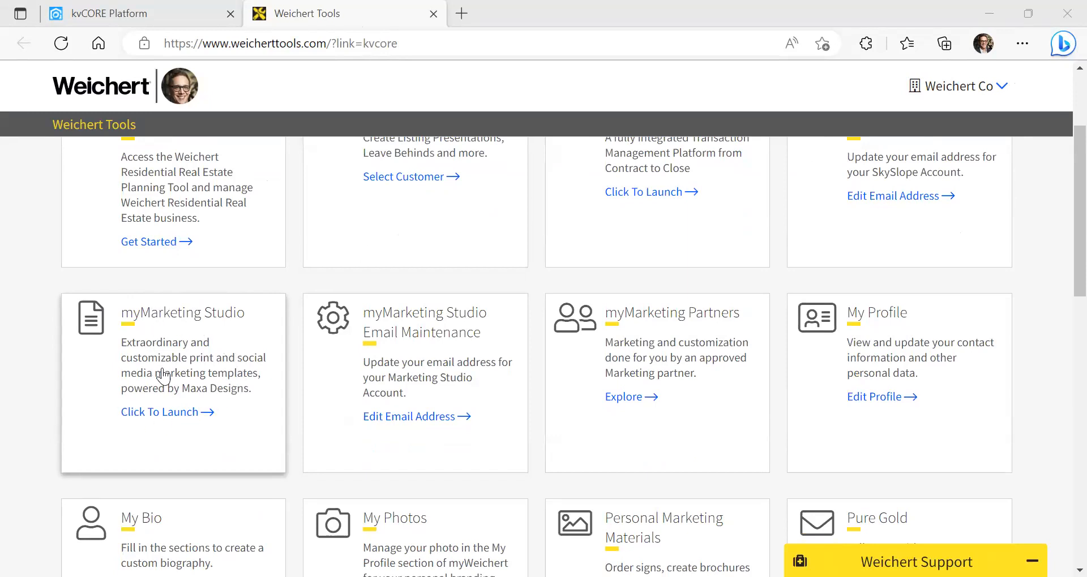
left_click(190, 347)
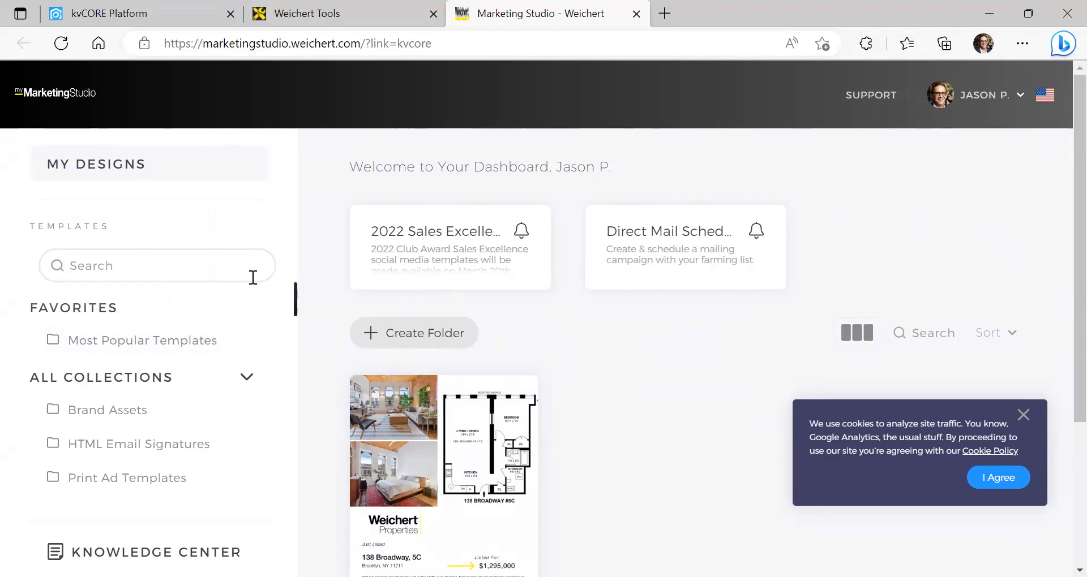
Look over the Marketing Studio dashboard and dismiss the cookie consent notice
scroll(184, 331, "down", 1)
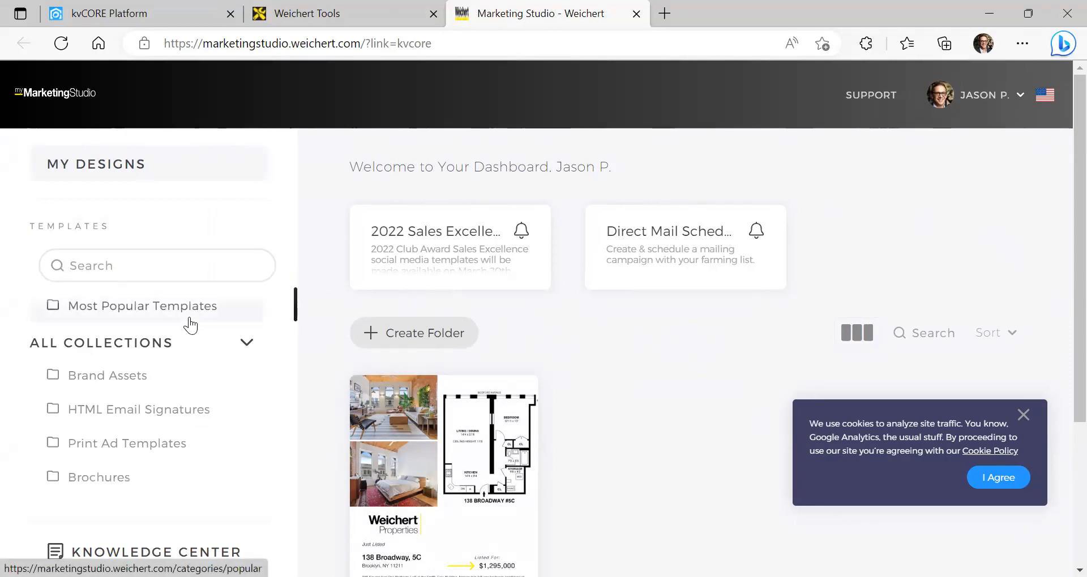
scroll(190, 323, "up", 1)
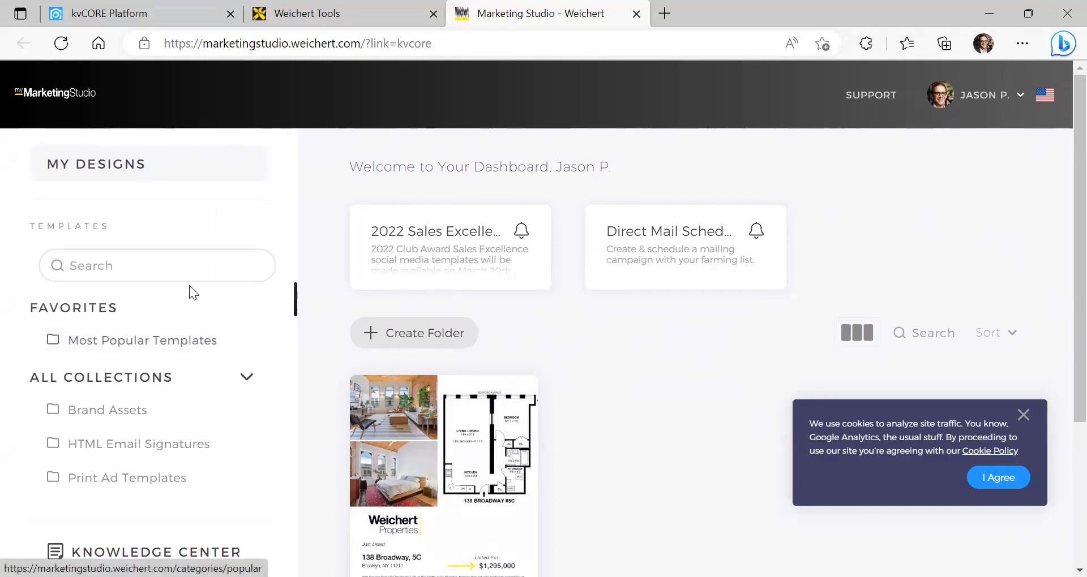
scroll(194, 316, "down", 4)
scroll(193, 316, "down", 7)
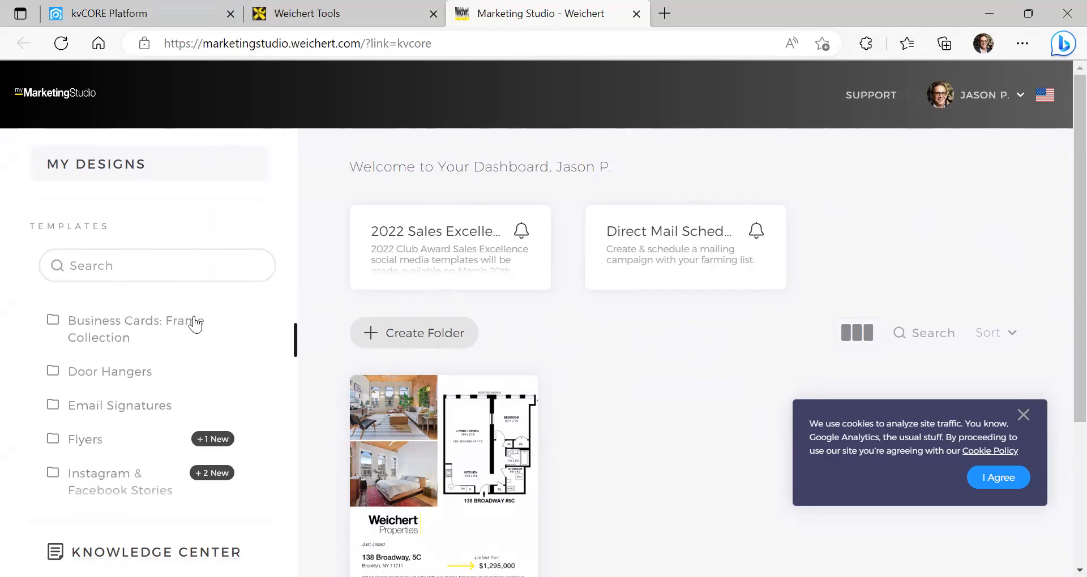
scroll(195, 323, "down", 4)
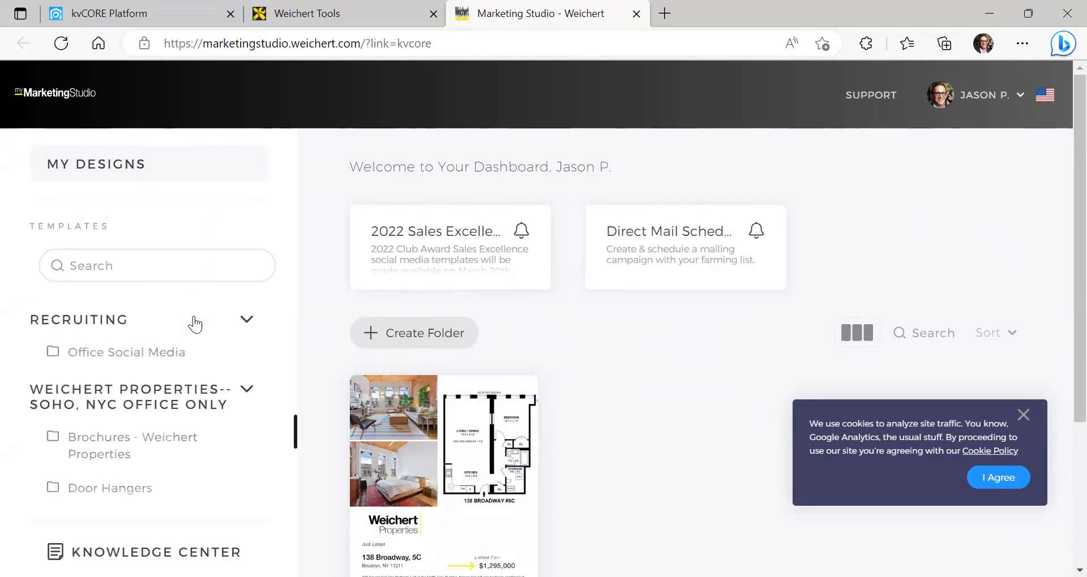
scroll(85, 336, "up", 1)
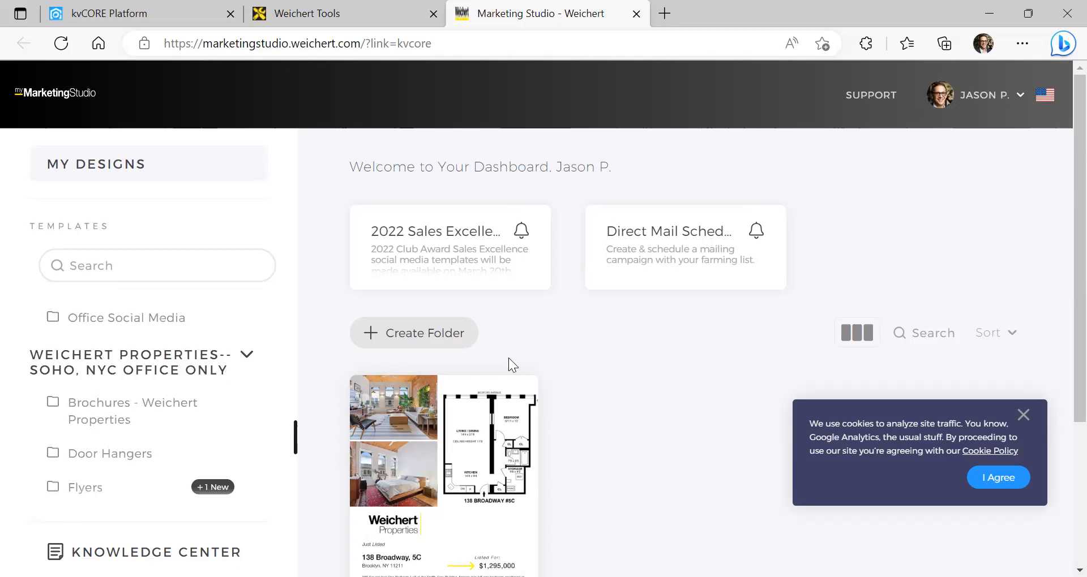
left_click(1022, 415)
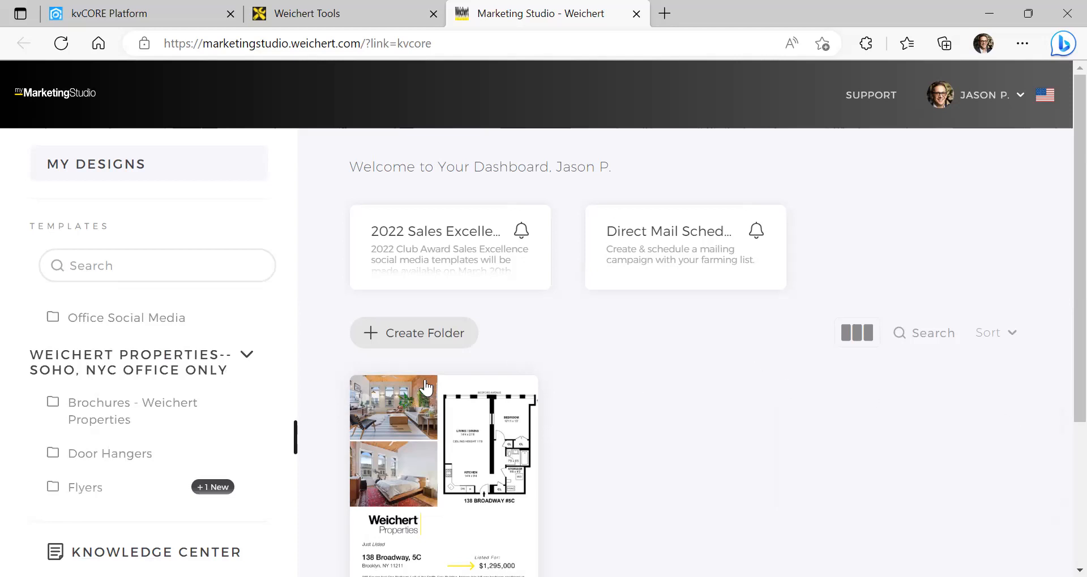
Show the Brochures - Weichert Properties templates from the Templates sidebar
scroll(165, 356, "down", 4)
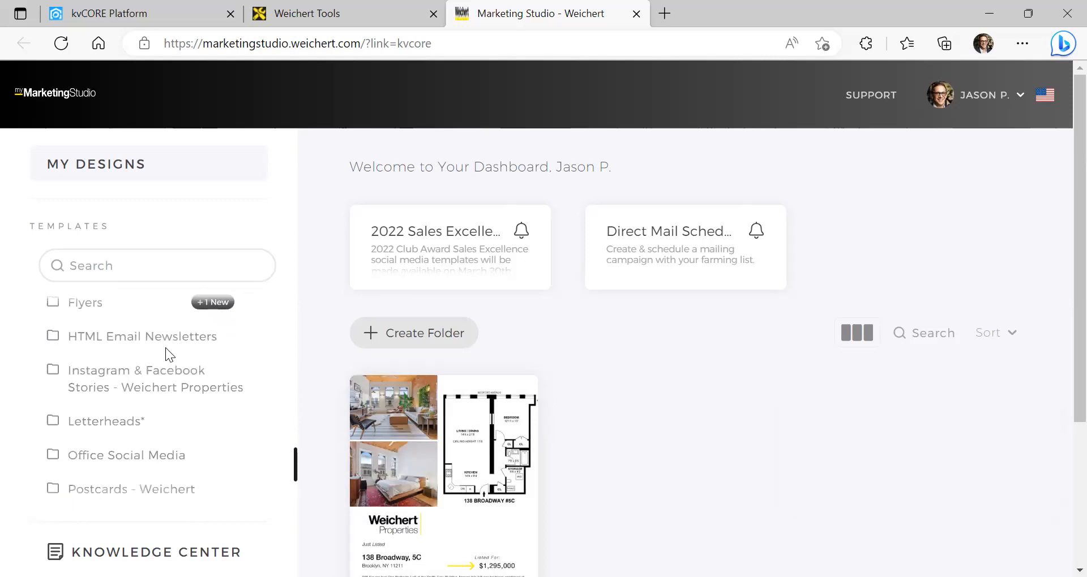
scroll(165, 352, "up", 4)
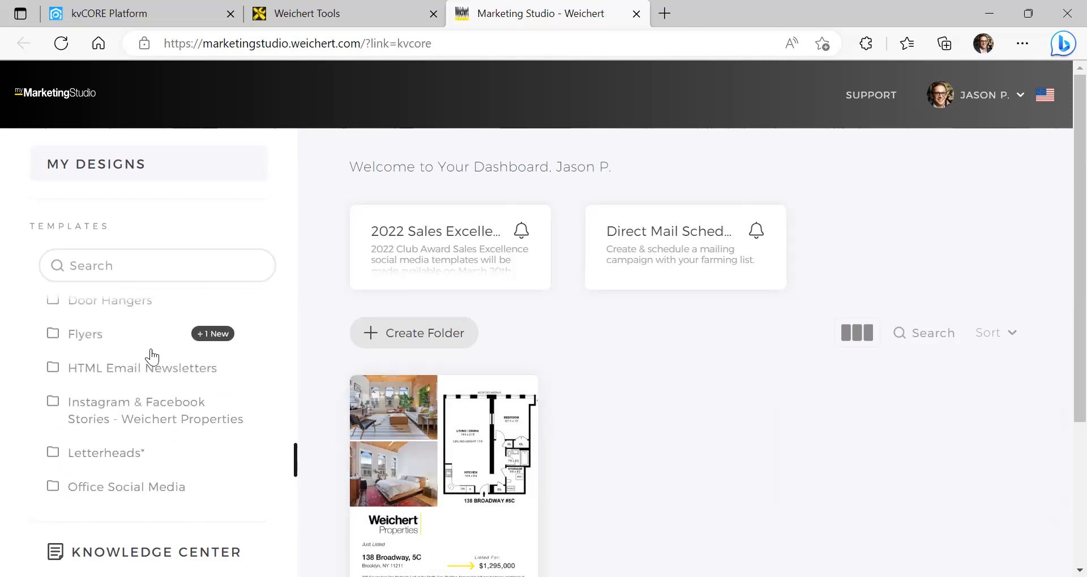
scroll(143, 357, "up", 1)
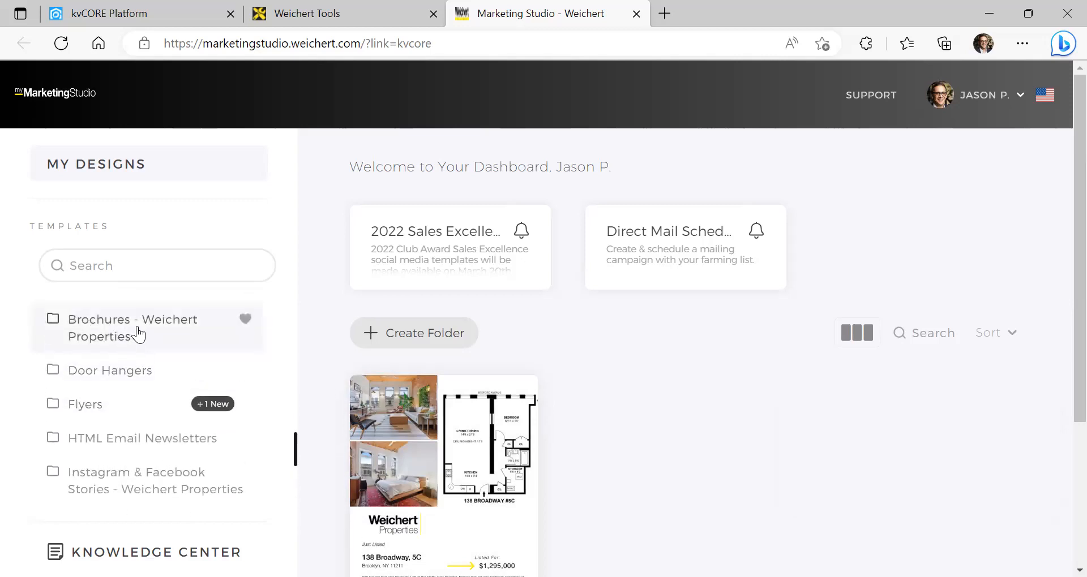
left_click(147, 334)
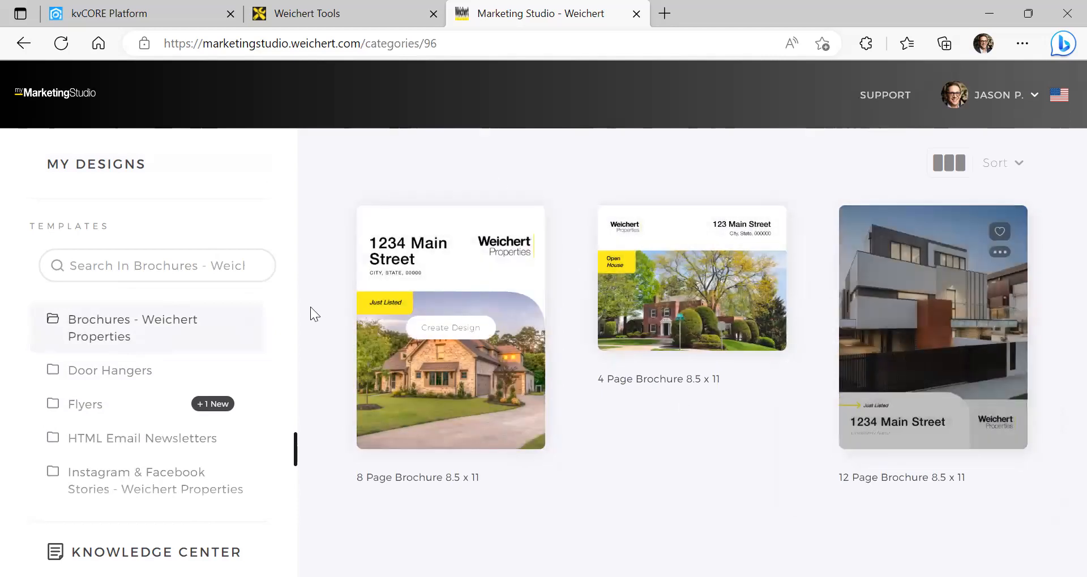
Browse the Door Hangers and Flyers template collections
left_click(119, 371)
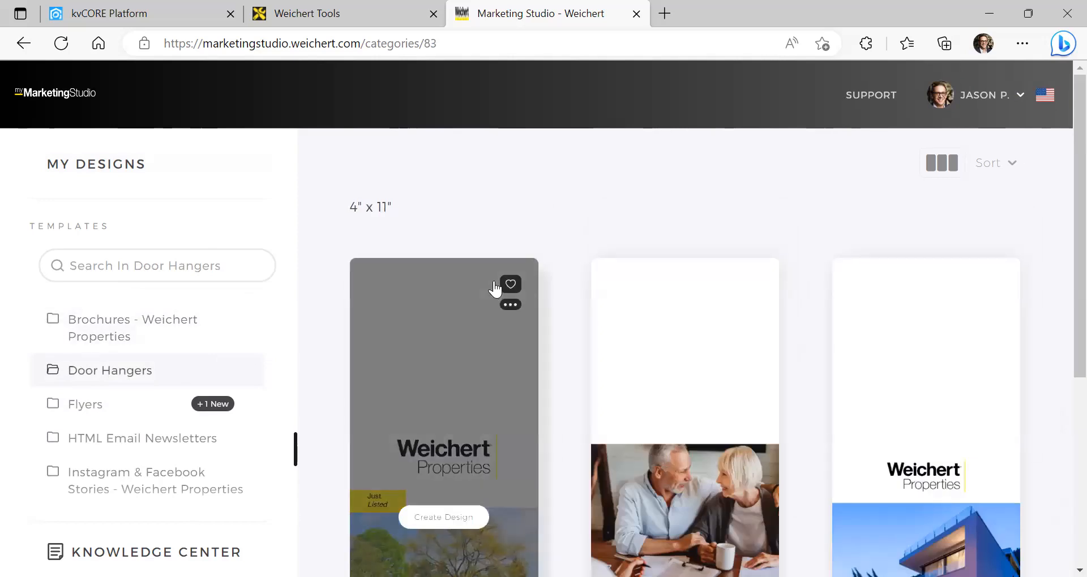
scroll(494, 289, "down", 3)
scroll(173, 319, "down", 1)
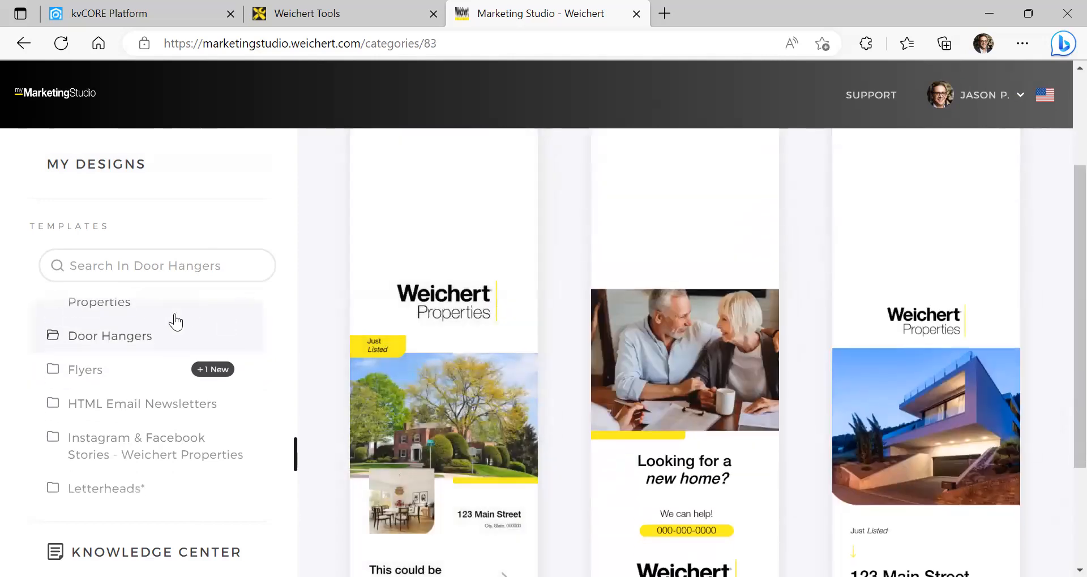
scroll(141, 329, "down", 1)
left_click(100, 339)
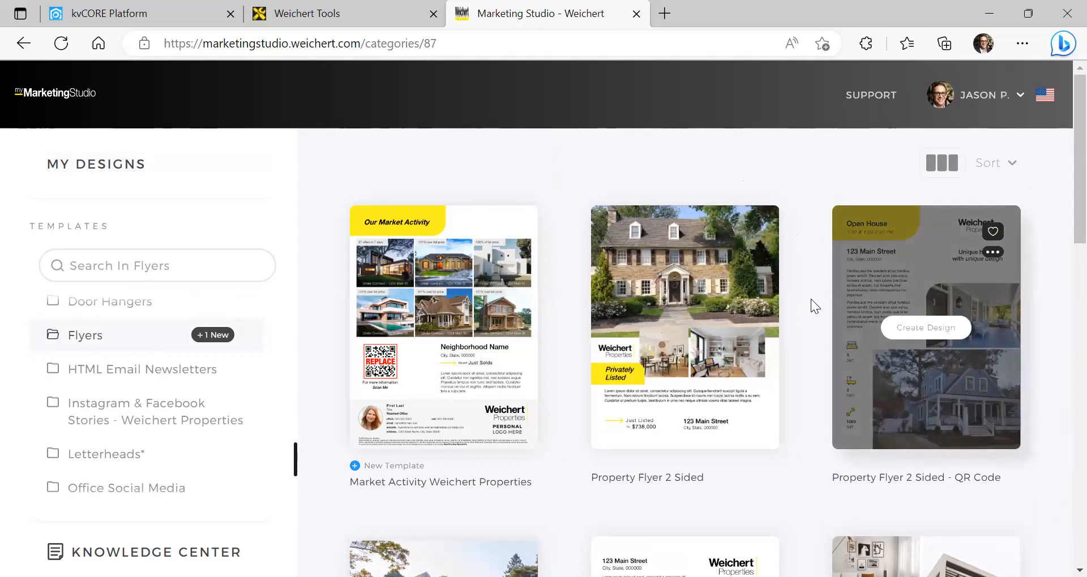
scroll(806, 300, "down", 3)
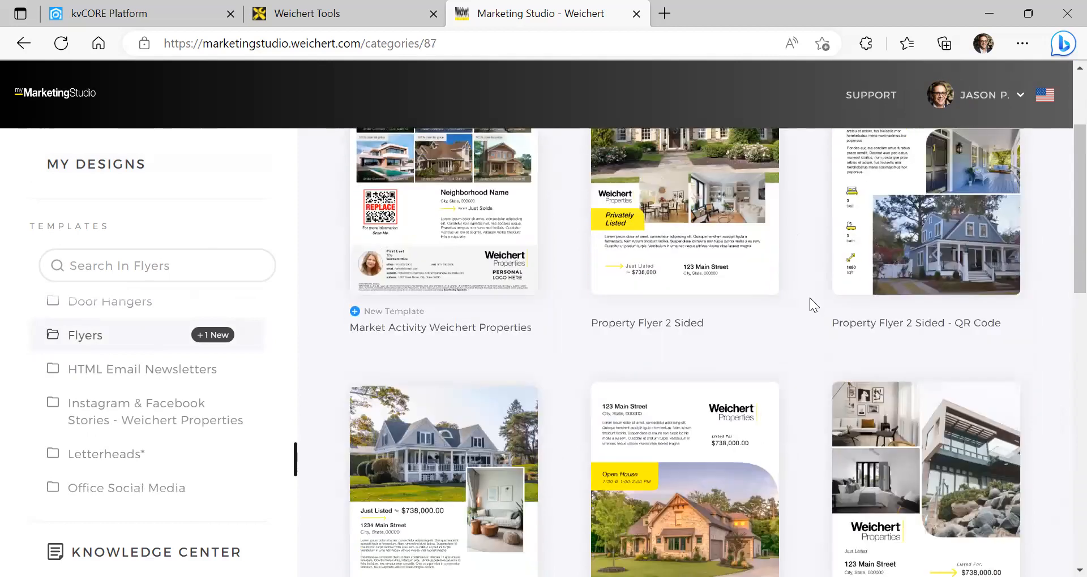
scroll(809, 298, "down", 7)
scroll(809, 294, "down", 8)
scroll(809, 295, "up", 5)
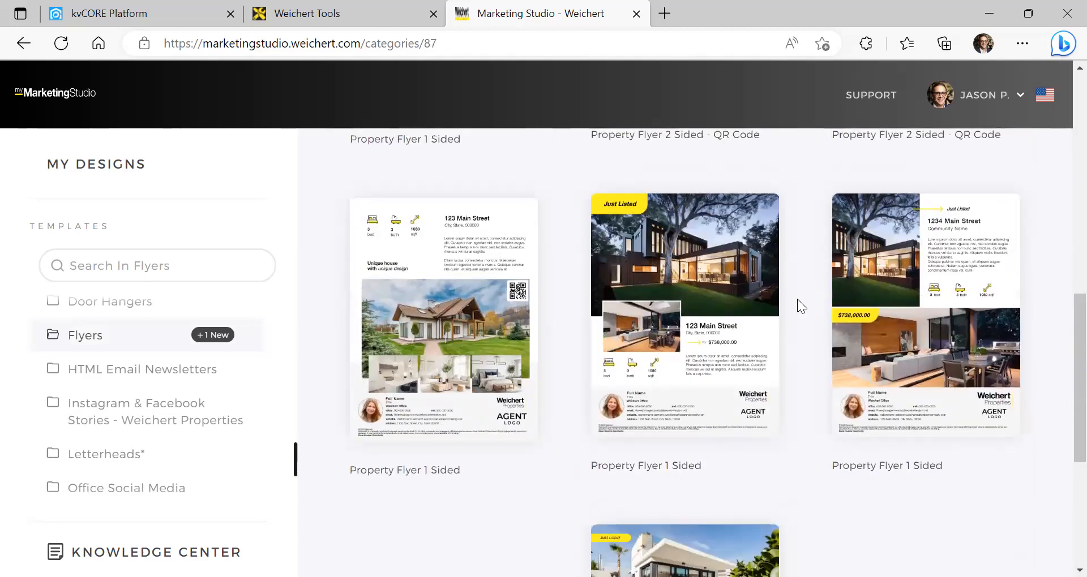
scroll(723, 364, "up", 7)
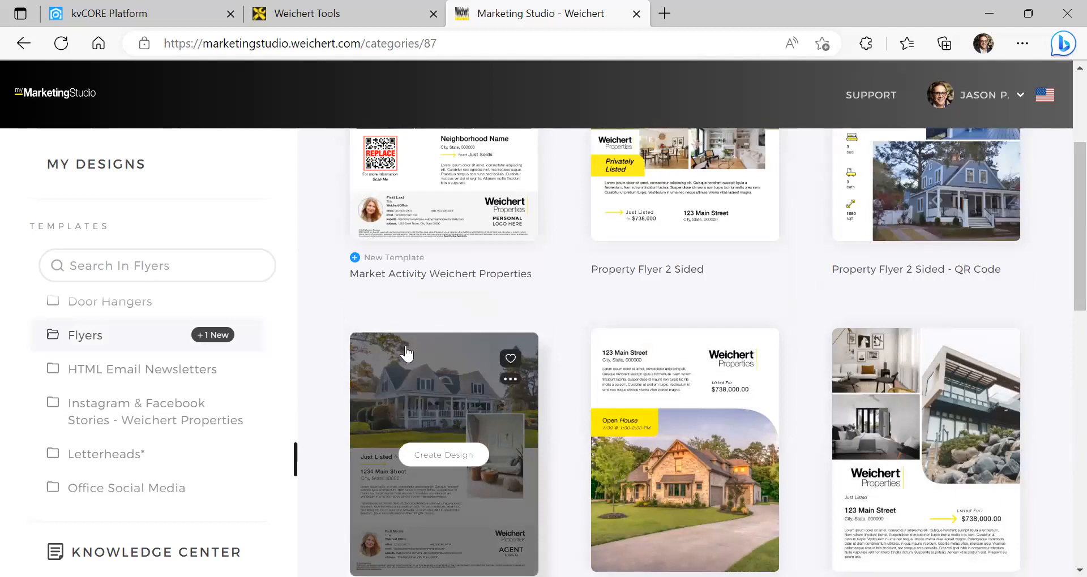
Browse the HTML Email Newsletters templates, then show Instagram & Facebook Stories templates
left_click(119, 384)
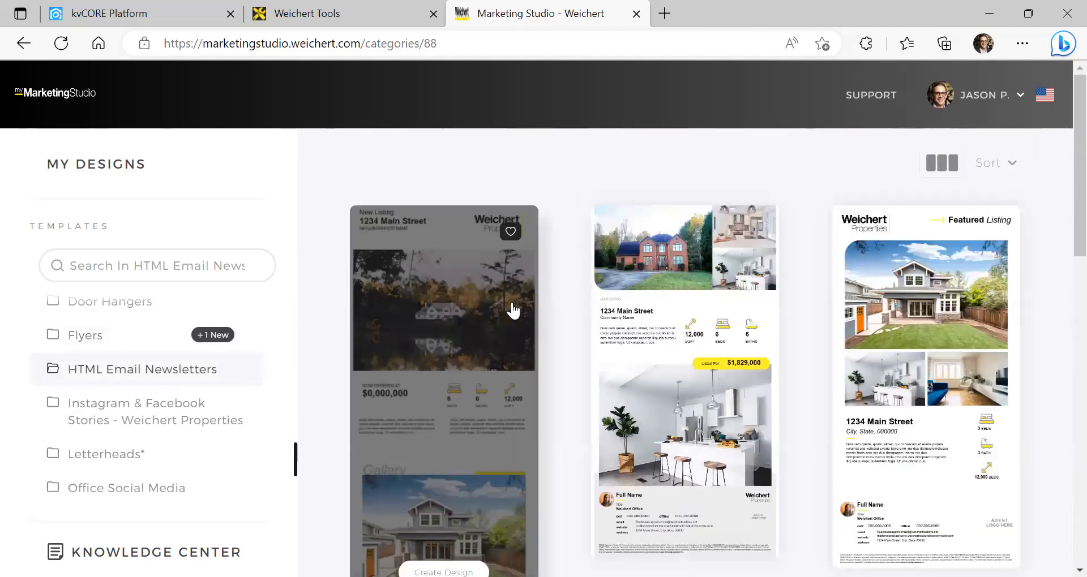
scroll(560, 336, "down", 5)
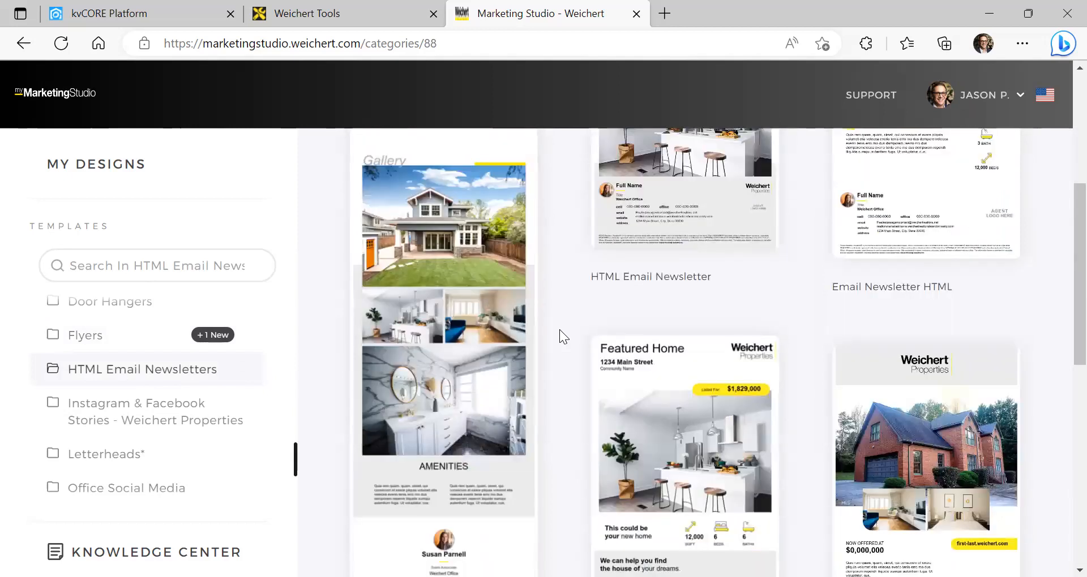
scroll(559, 330, "down", 10)
scroll(559, 329, "up", 4)
scroll(522, 294, "down", 4)
scroll(413, 309, "up", 10)
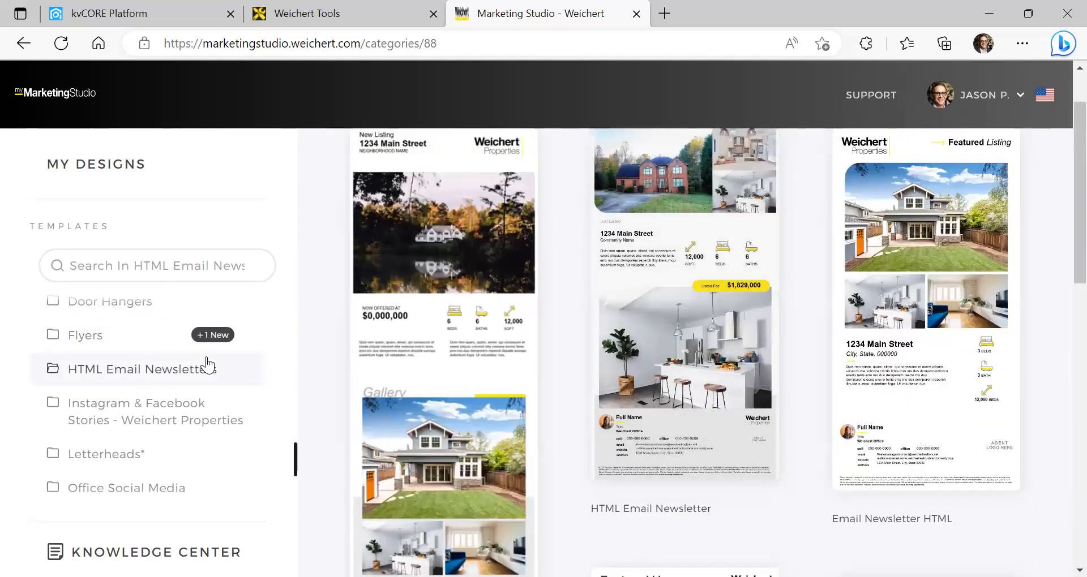
scroll(206, 364, "down", 1)
left_click(221, 369)
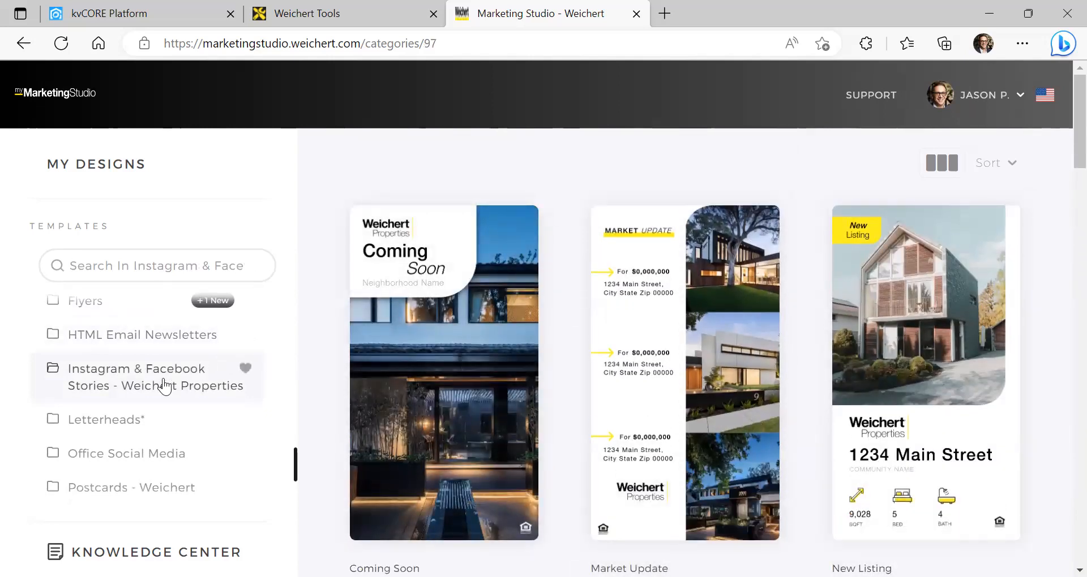
Browse the Letterheads, Office Social Media and Postcards - Weichert Properties templates
scroll(166, 386, "down", 1)
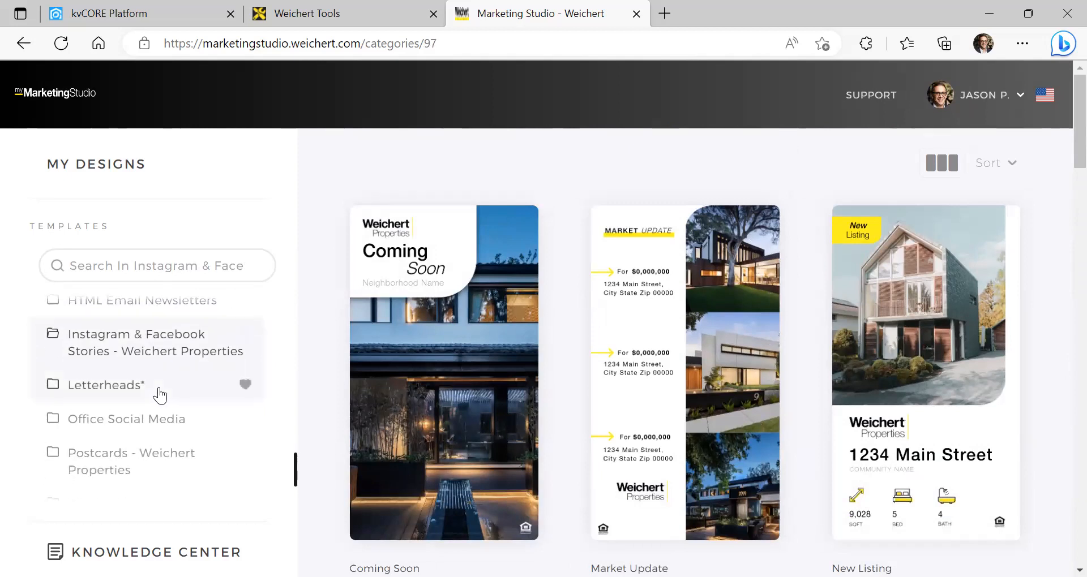
left_click(159, 390)
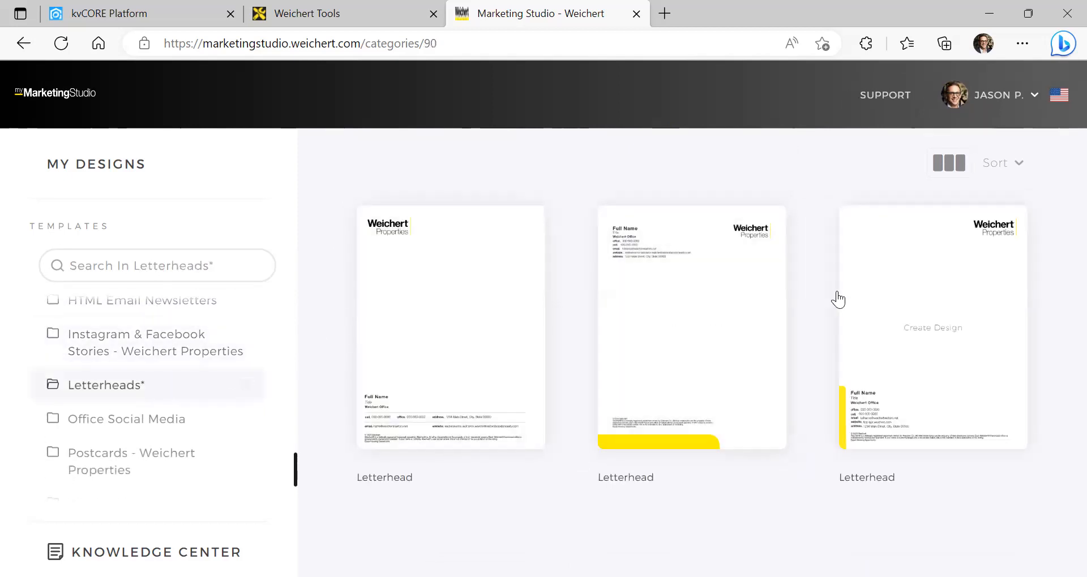
scroll(187, 387, "down", 1)
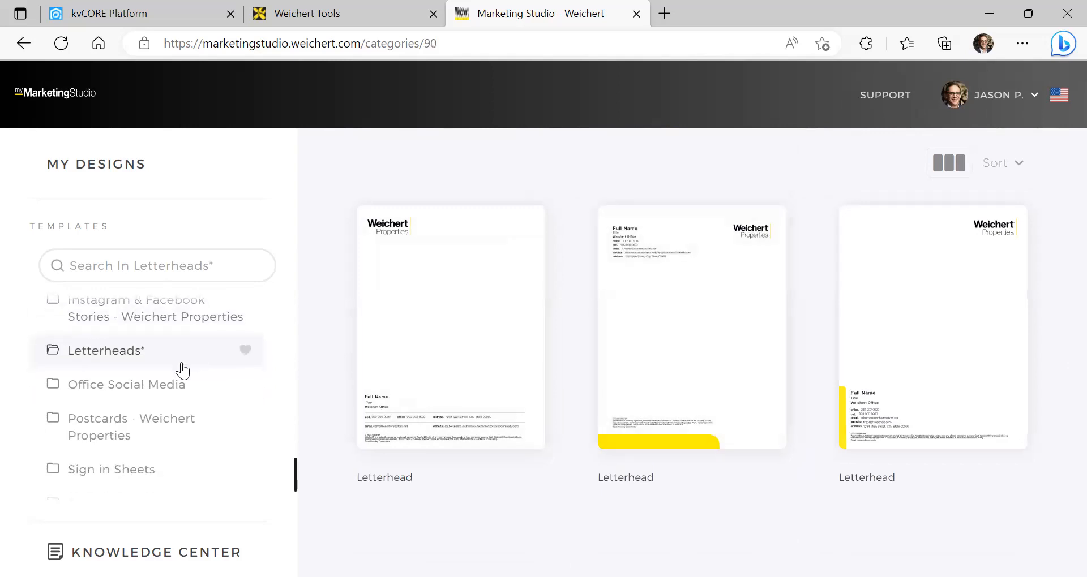
left_click(126, 385)
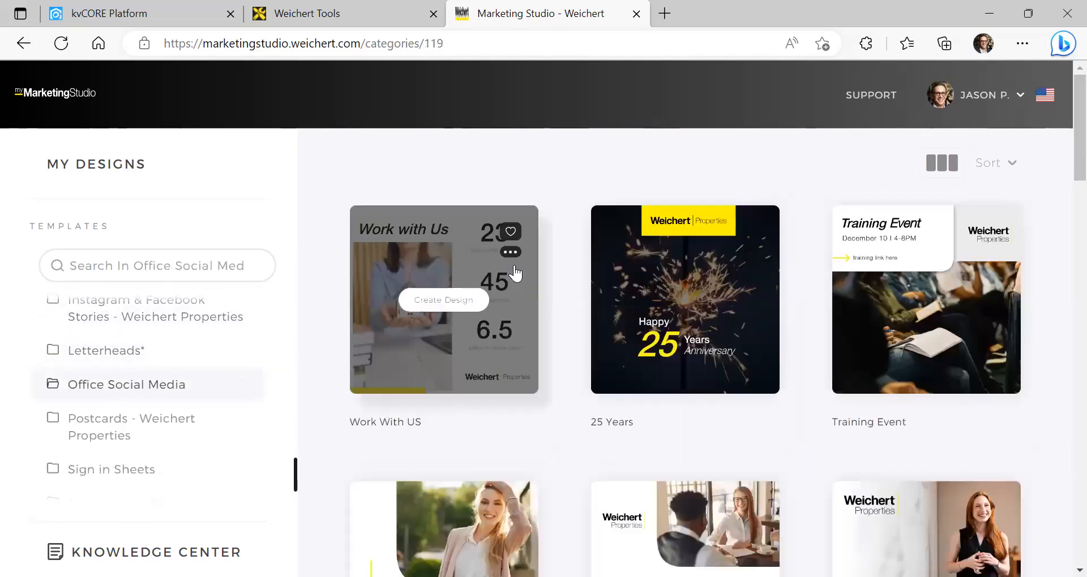
scroll(766, 317, "down", 3)
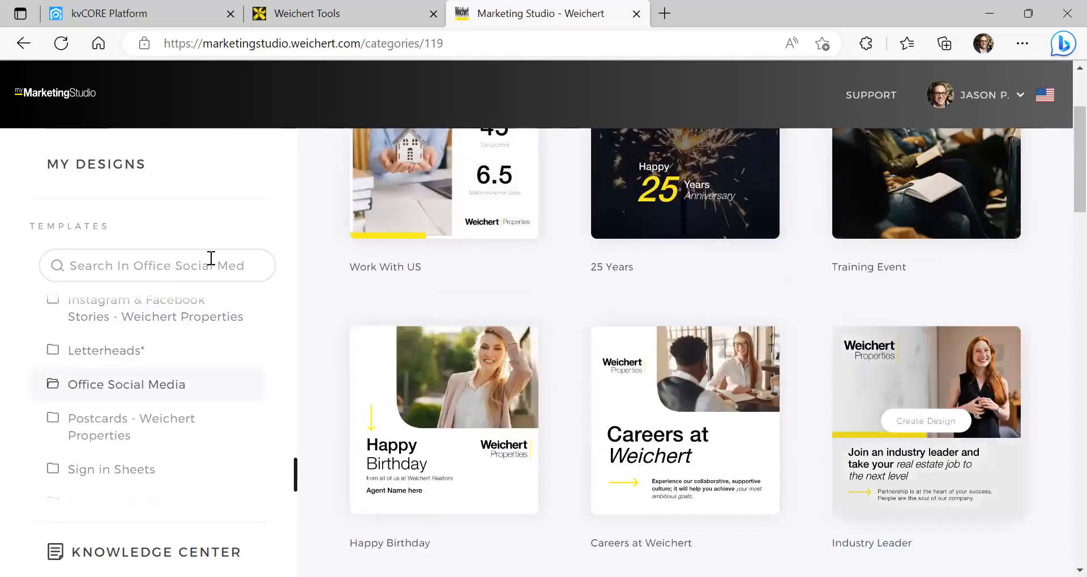
scroll(209, 342, "down", 2)
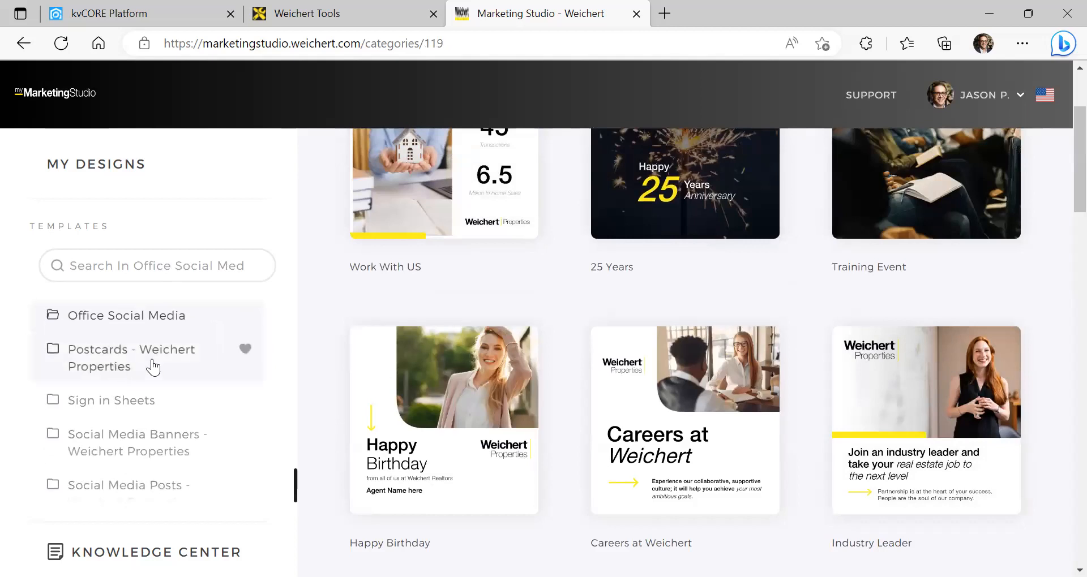
left_click(118, 370)
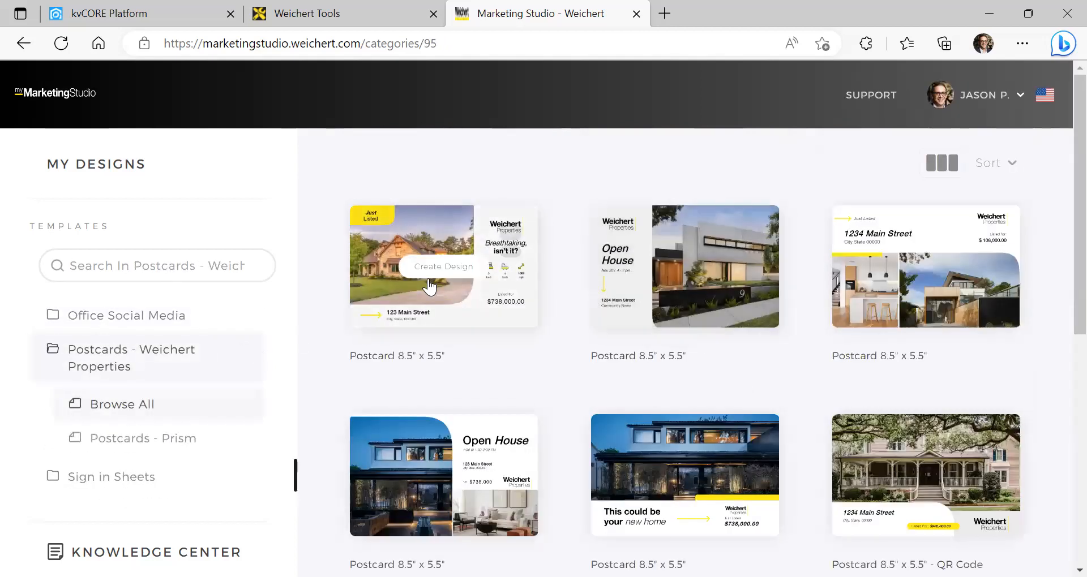
scroll(921, 264, "down", 3)
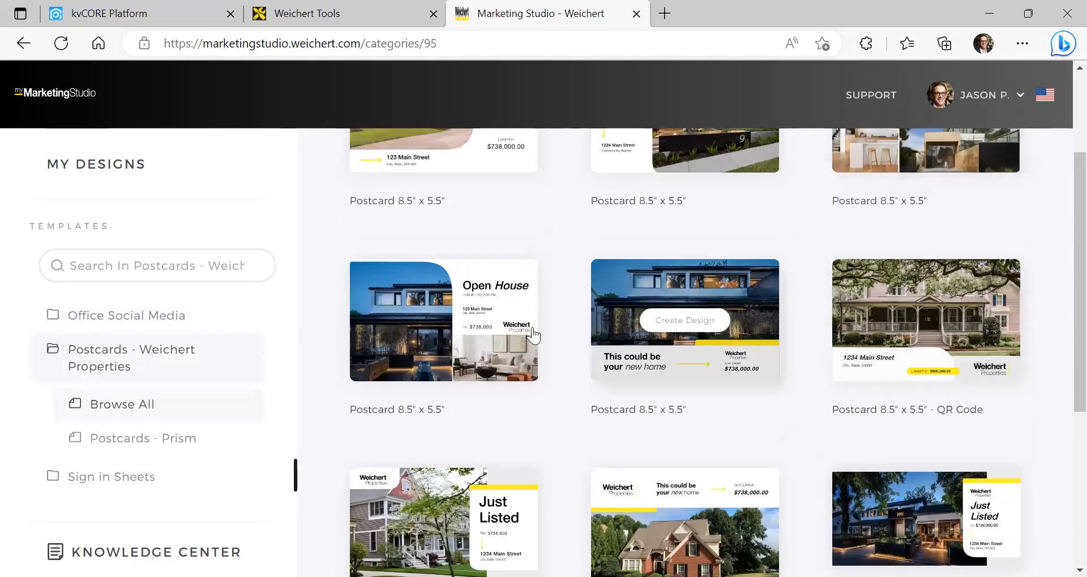
scroll(547, 325, "down", 5)
scroll(153, 405, "down", 1)
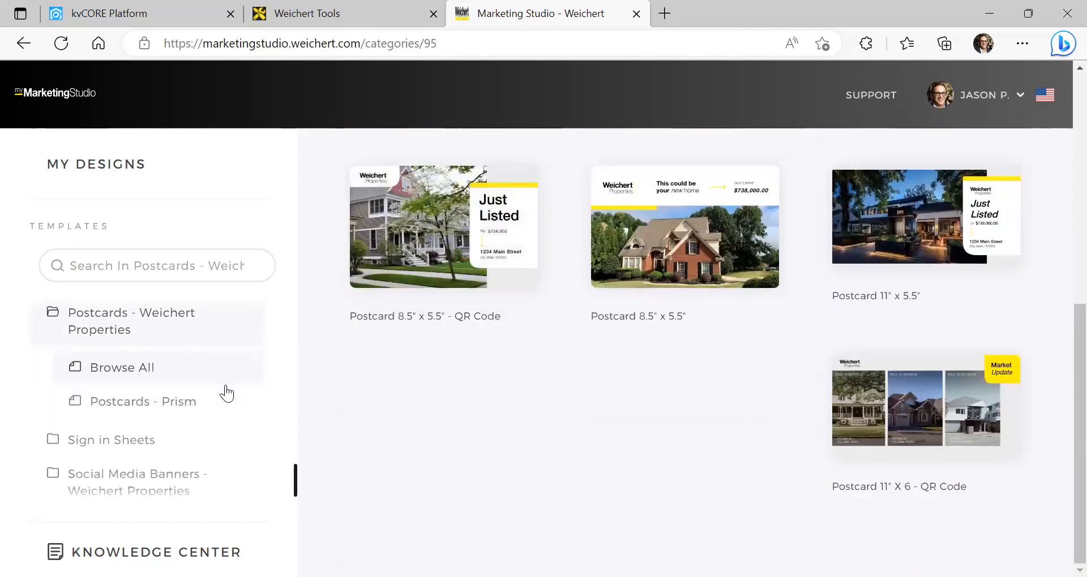
scroll(227, 393, "down", 1)
Look through Sign in Sheets, Social Media Banners and Social Media Posts, ending on Email Signatures
left_click(146, 408)
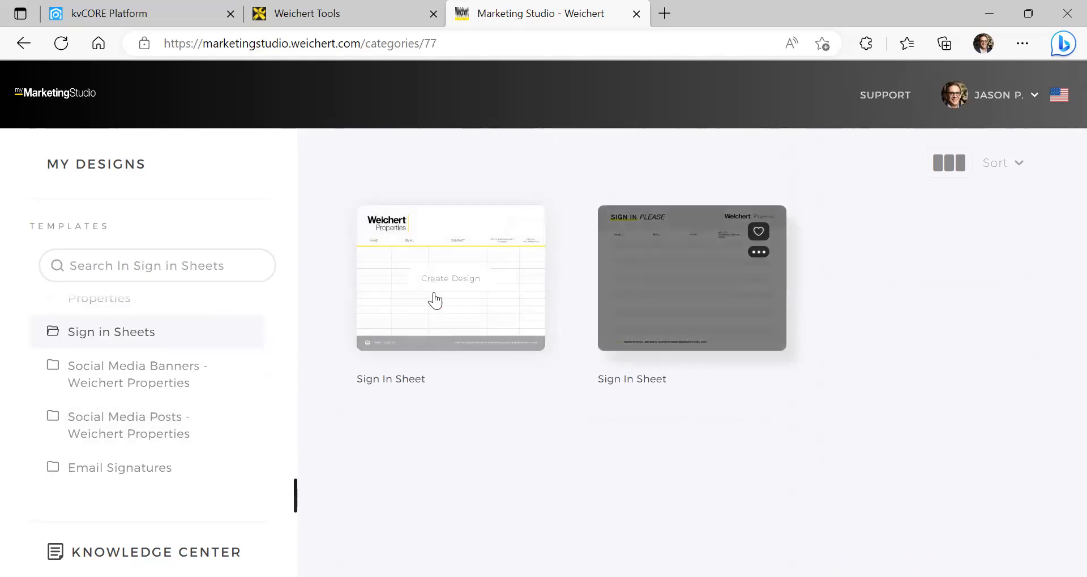
left_click(170, 384)
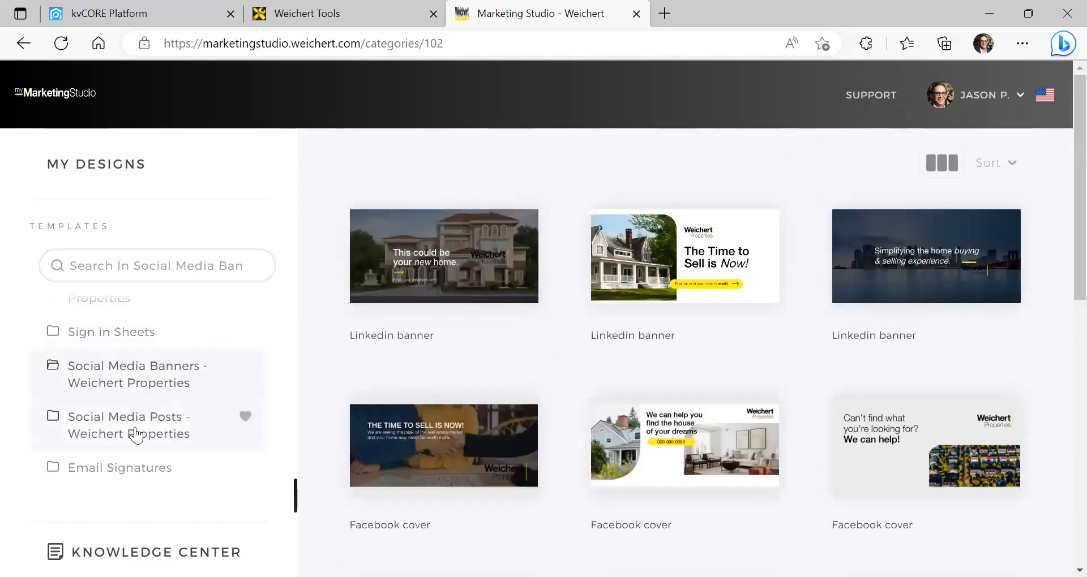
left_click(150, 422)
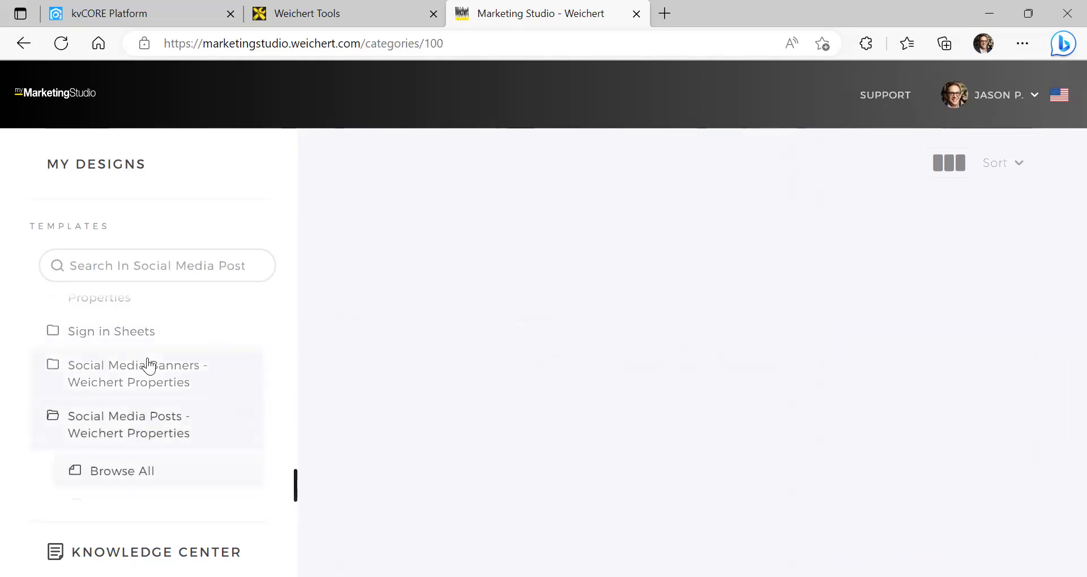
scroll(147, 364, "down", 2)
left_click(125, 463)
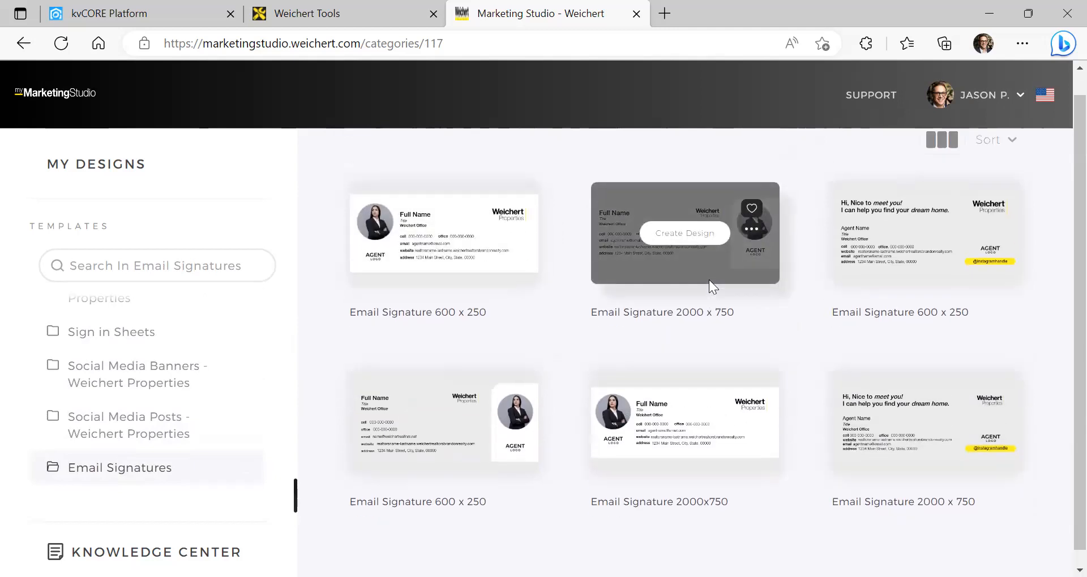
scroll(150, 368, "up", 5)
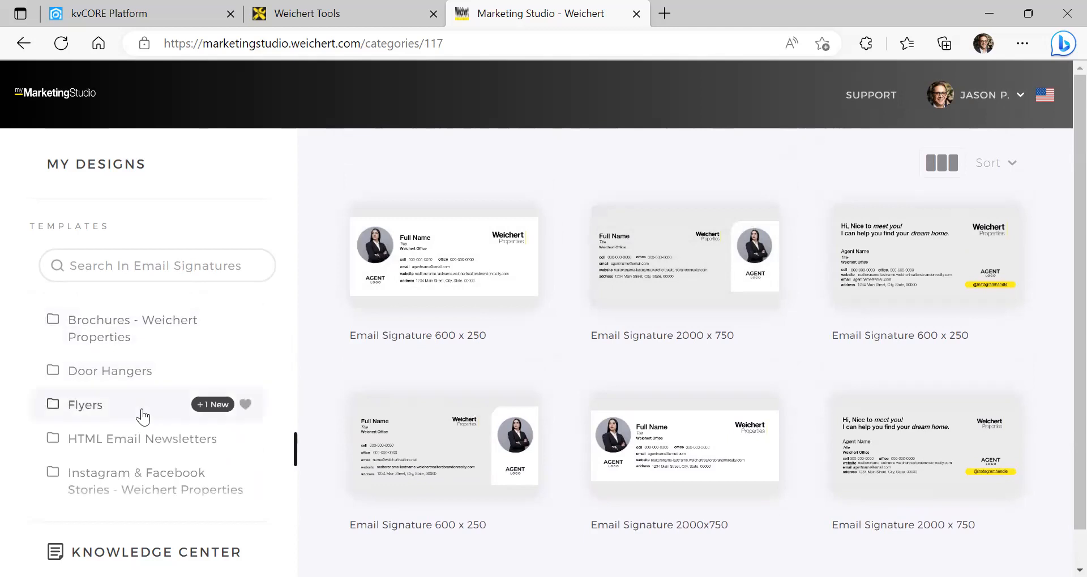
Show the Flyers templates and scroll to the Property Flyer 2 Sided - QR Code template
left_click(142, 417)
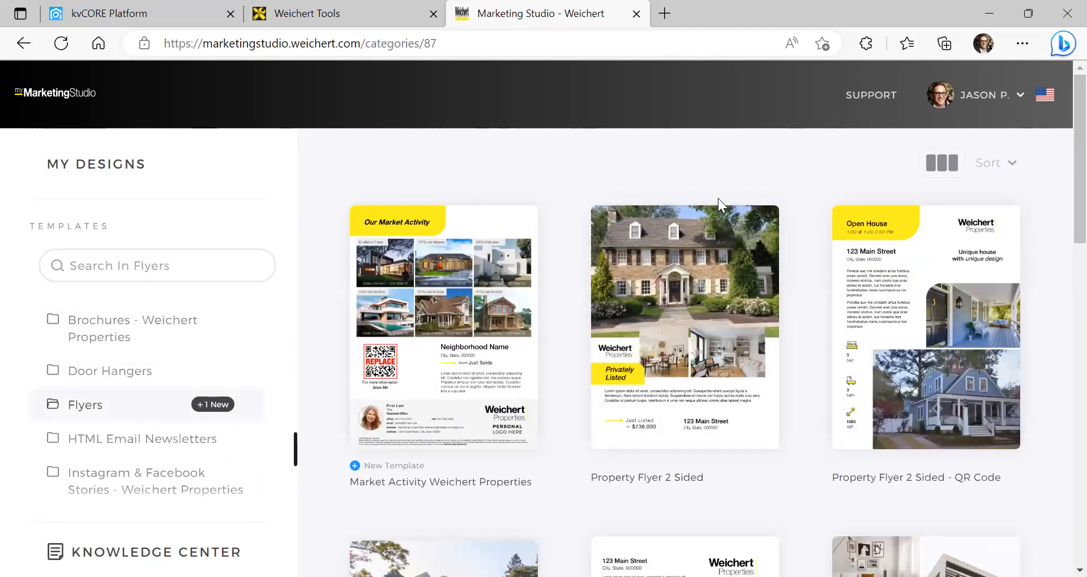
scroll(601, 246, "down", 3)
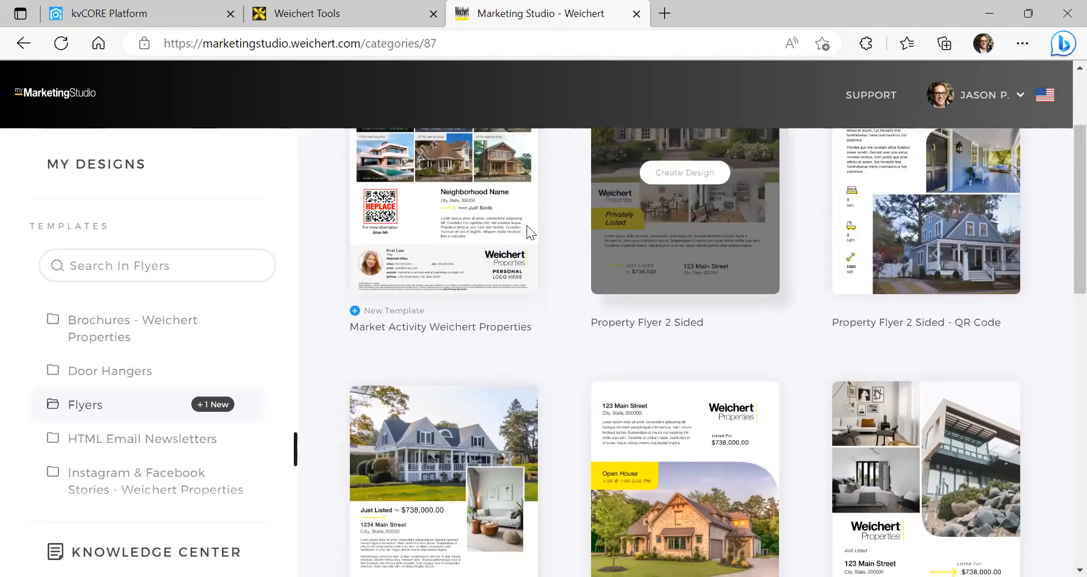
scroll(894, 232, "down", 2)
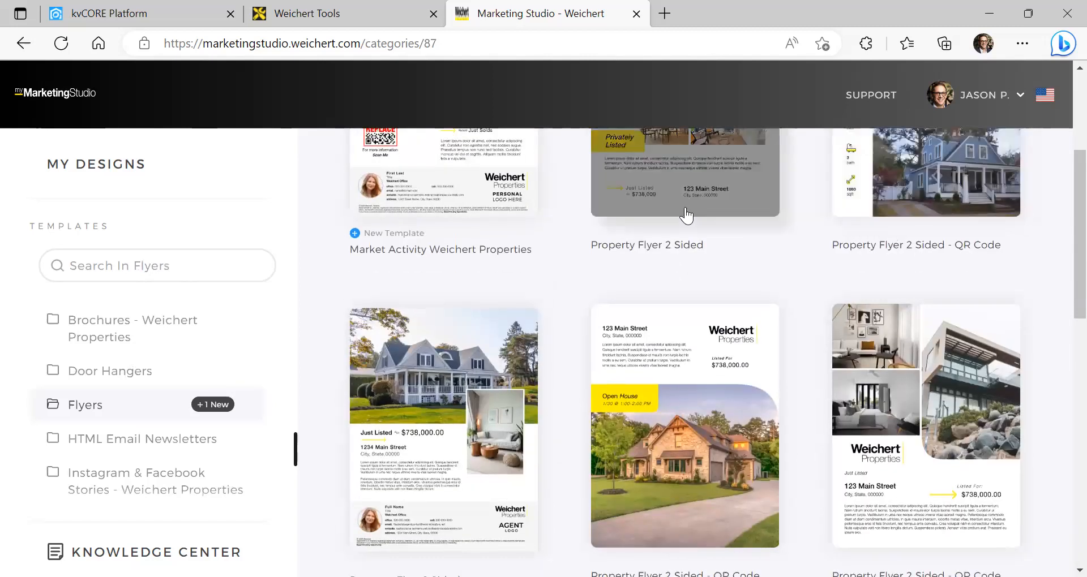
scroll(679, 213, "down", 2)
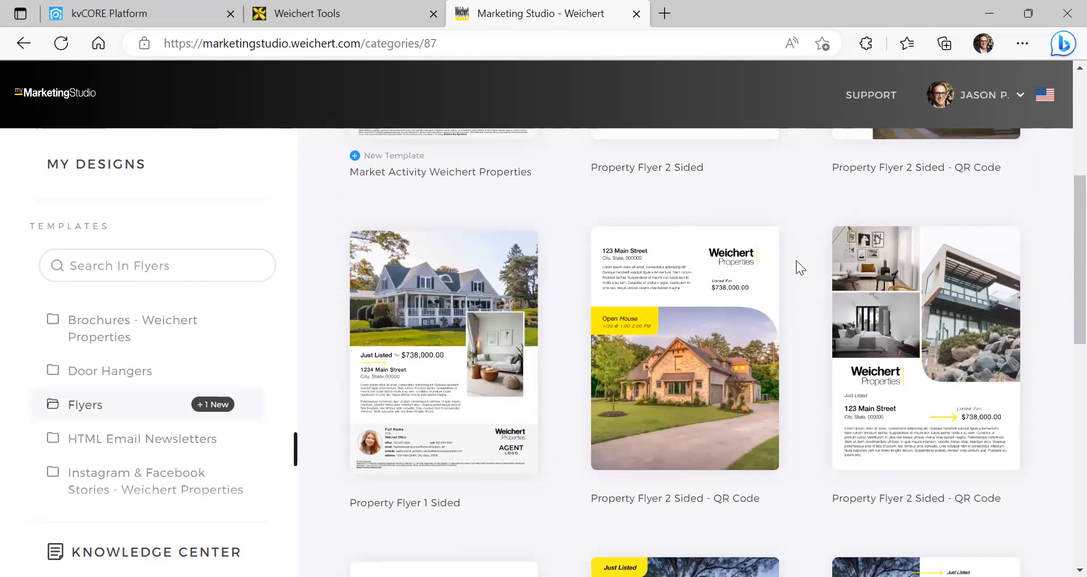
Preview both pages of the QR Code flyer and start a new design from it
mouse_move(982, 281)
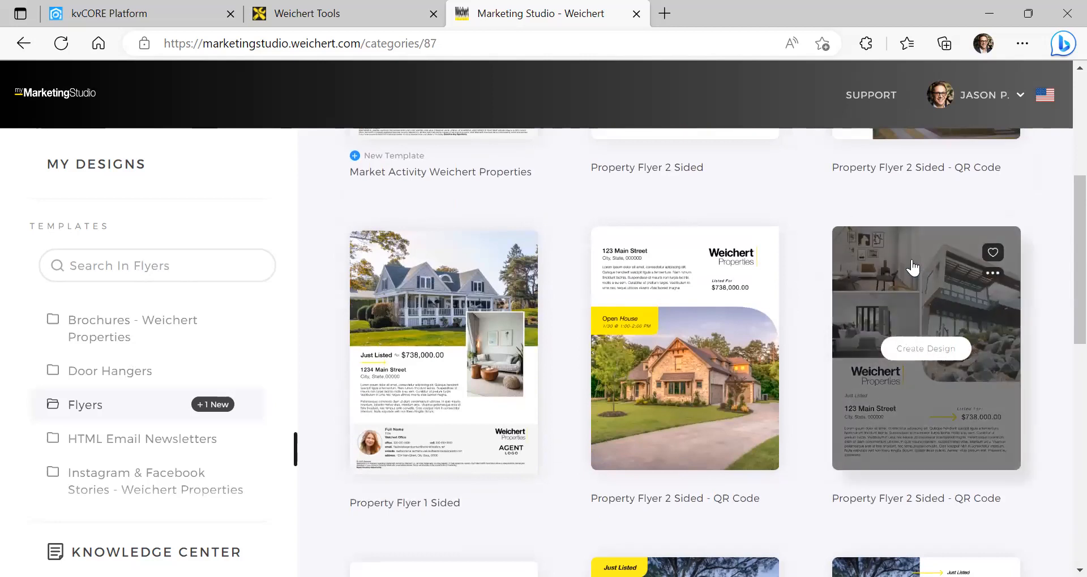
left_click(922, 350)
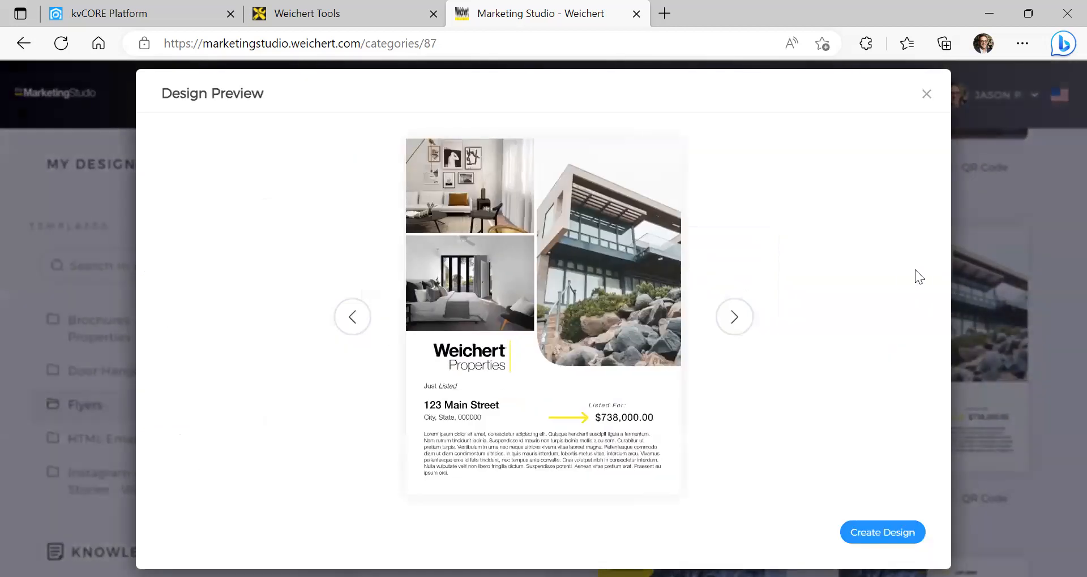
left_click(743, 319)
left_click(354, 318)
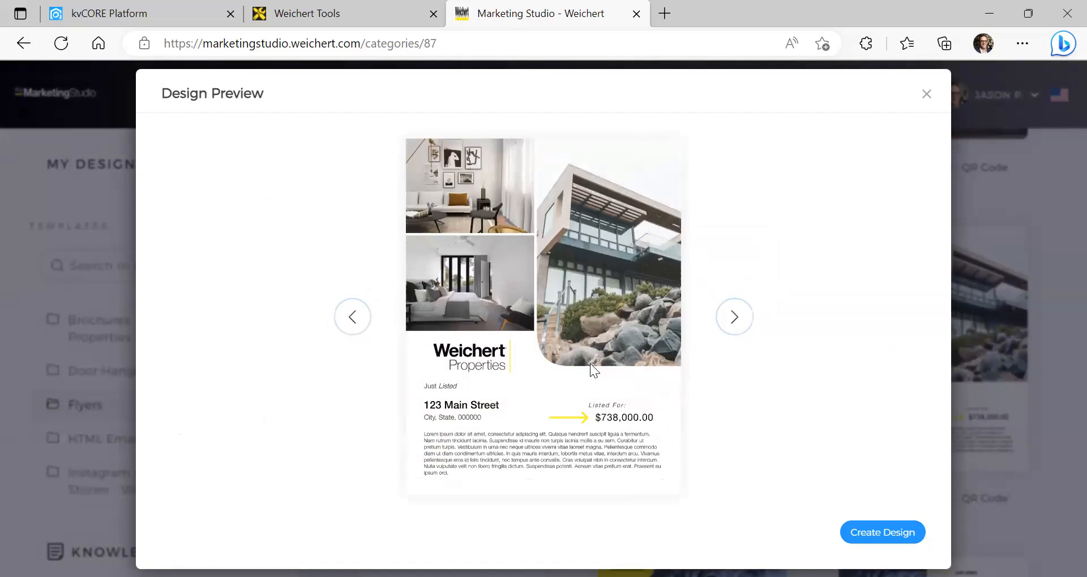
left_click(886, 522)
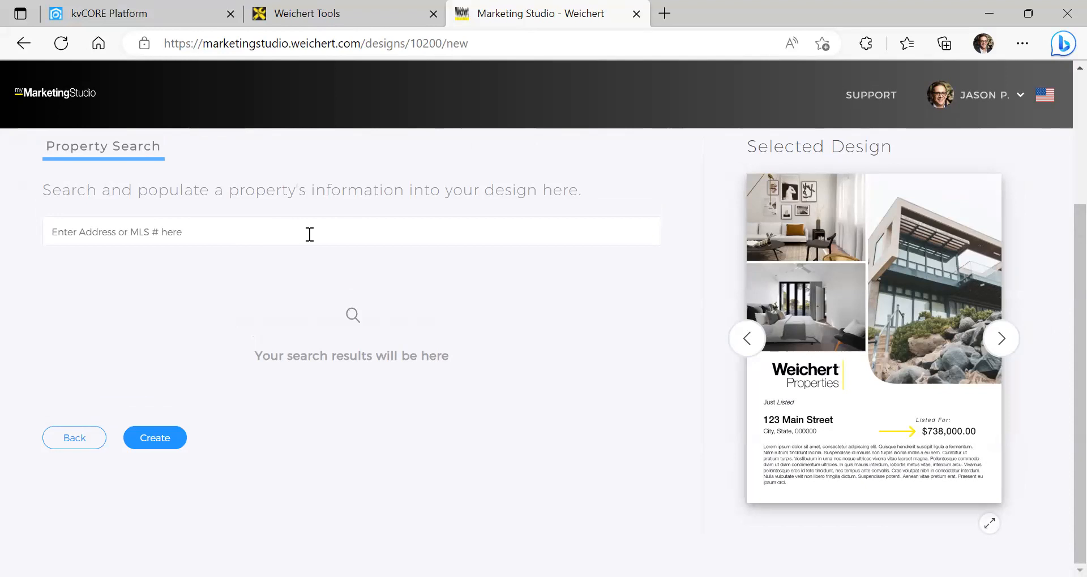
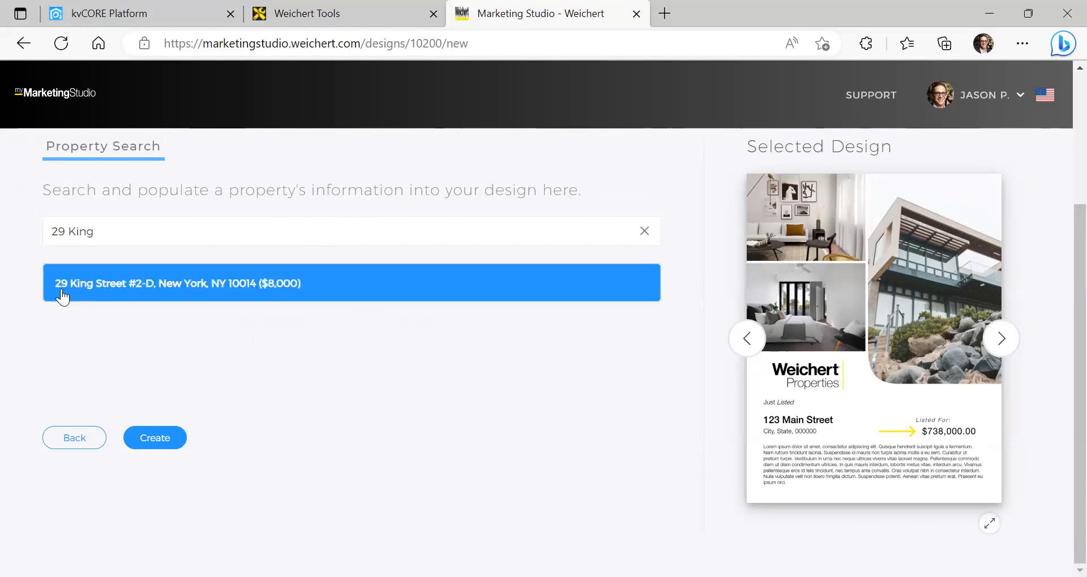
left_click(110, 282)
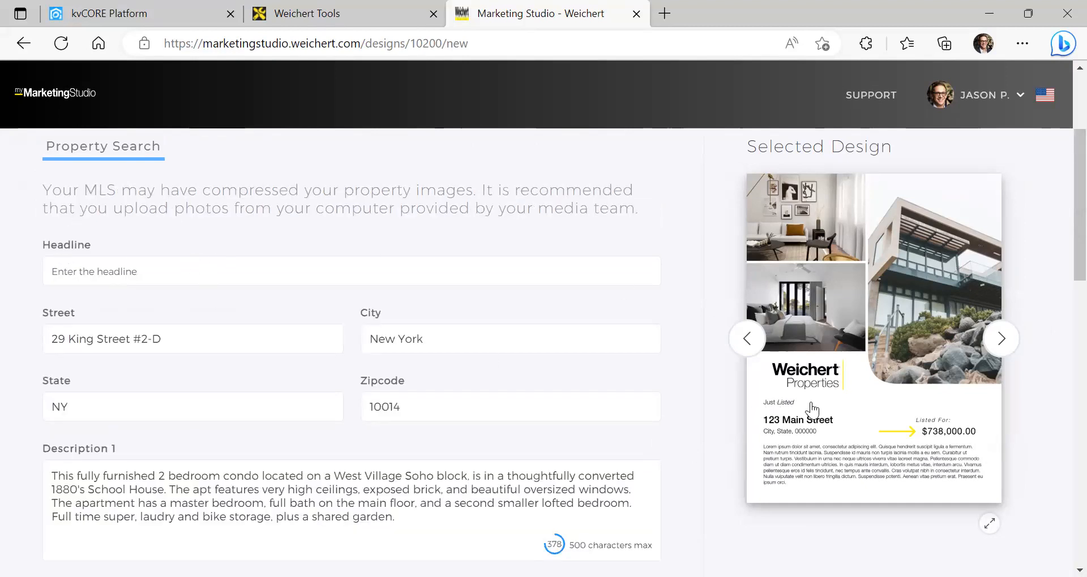
left_click(208, 264)
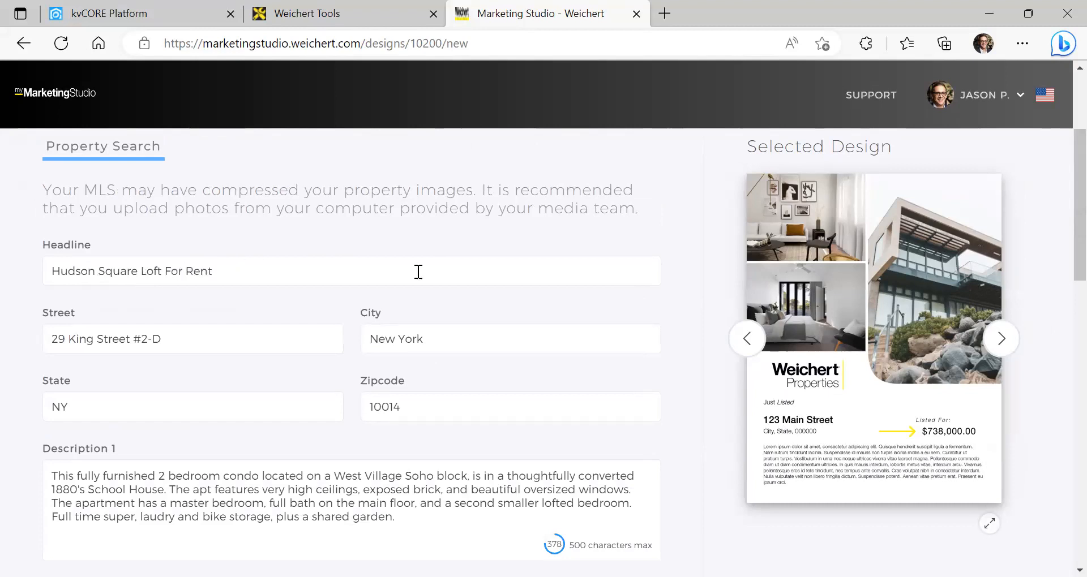
Copy the 'Full time super… shared garden' sentence from Description 1 into Description 2
scroll(418, 271, "down", 4)
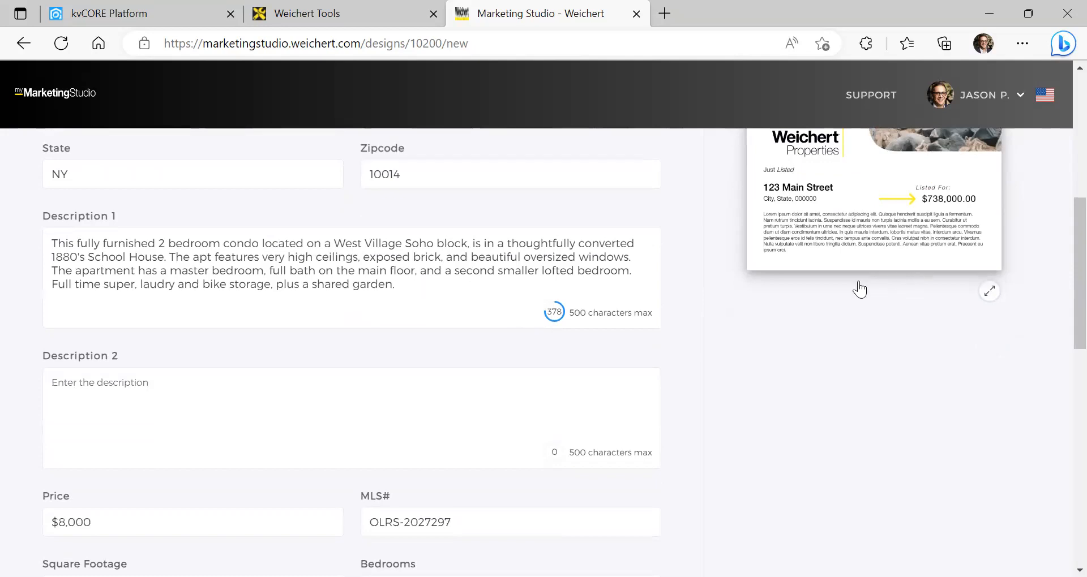
scroll(337, 381, "up", 1)
left_click_drag(391, 367, 46, 363)
key("ctrl+c")
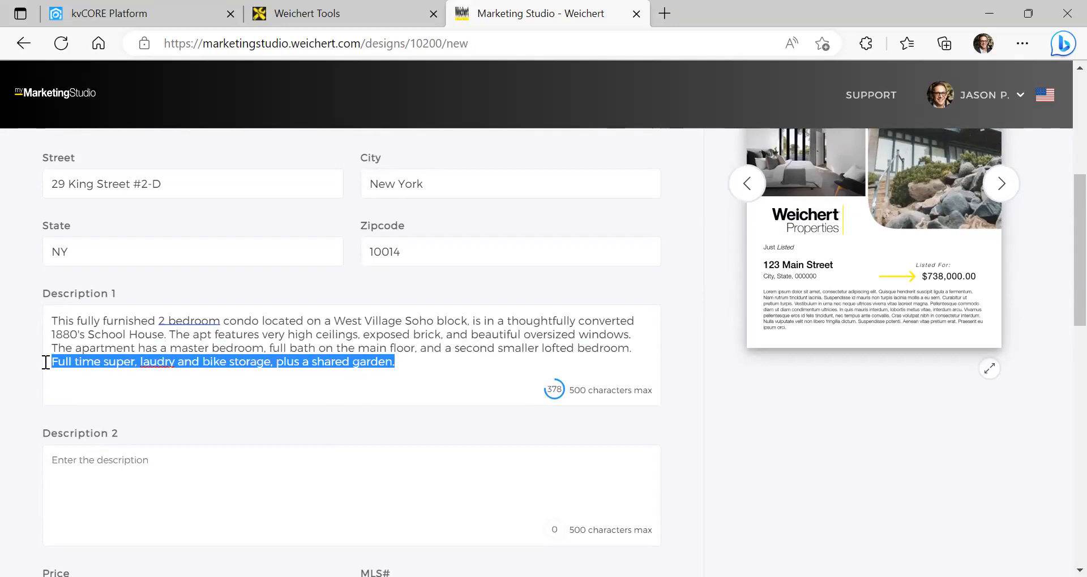
scroll(290, 379, "down", 5)
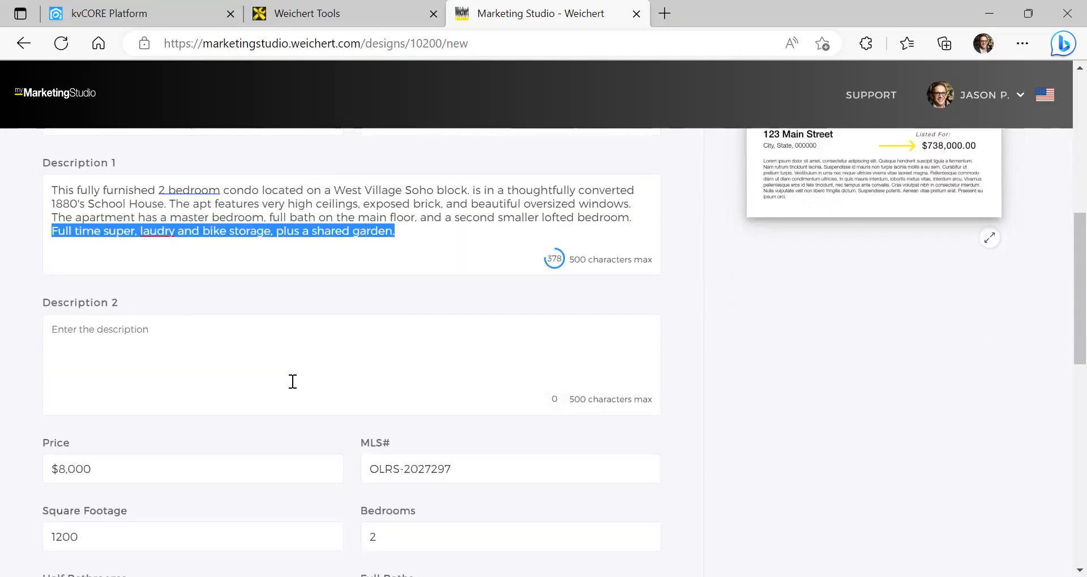
left_click(209, 179)
key("ctrl+v")
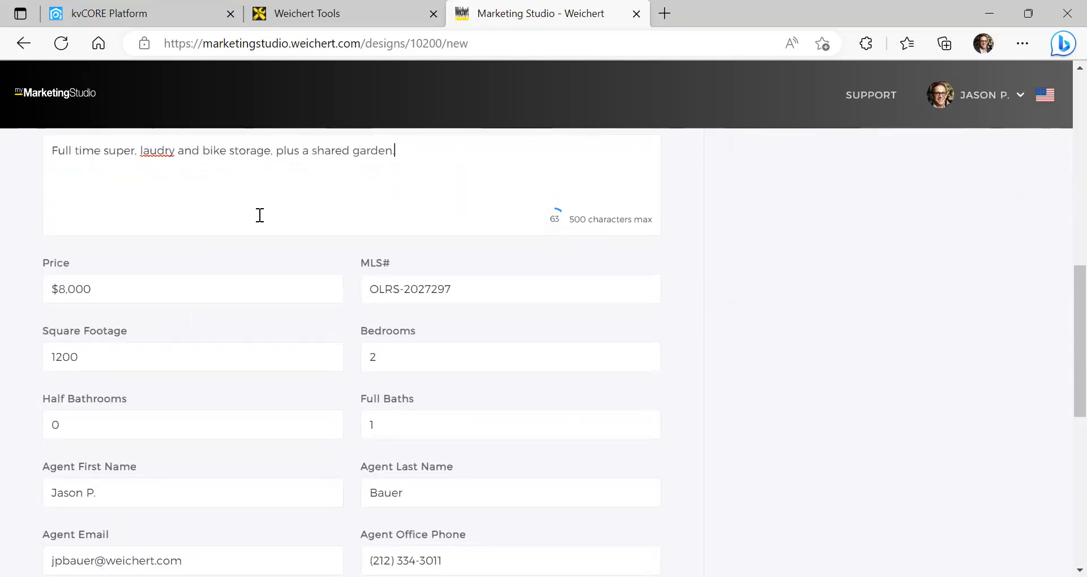
scroll(239, 228, "down", 3)
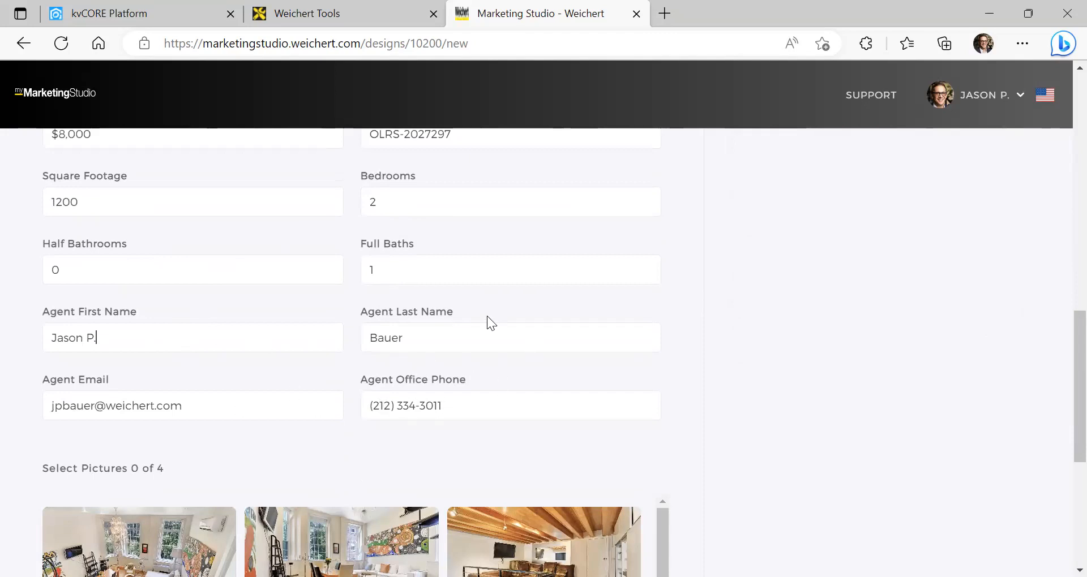
scroll(487, 318, "down", 5)
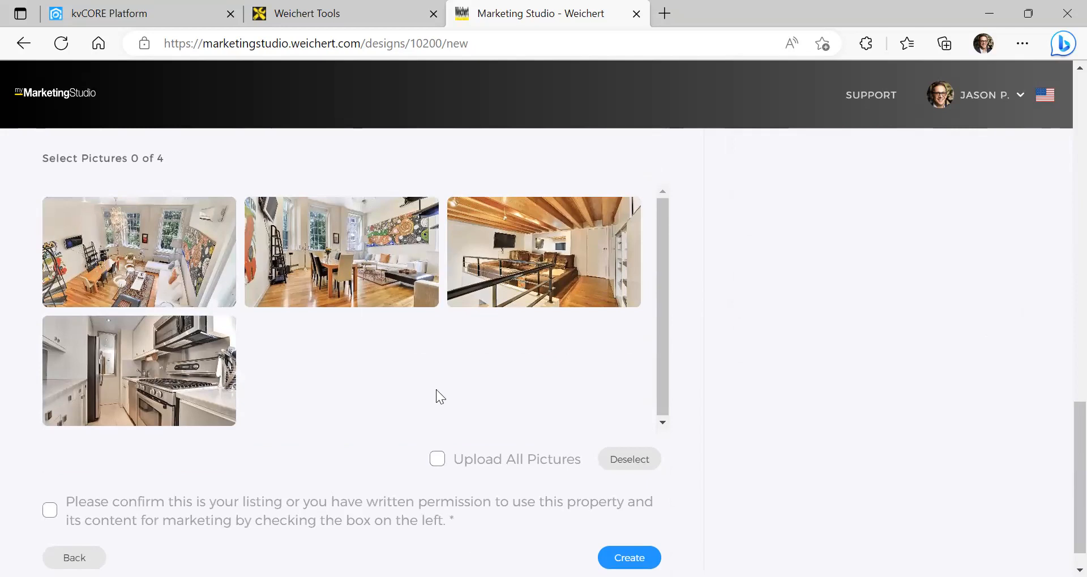
scroll(511, 349, "up", 1)
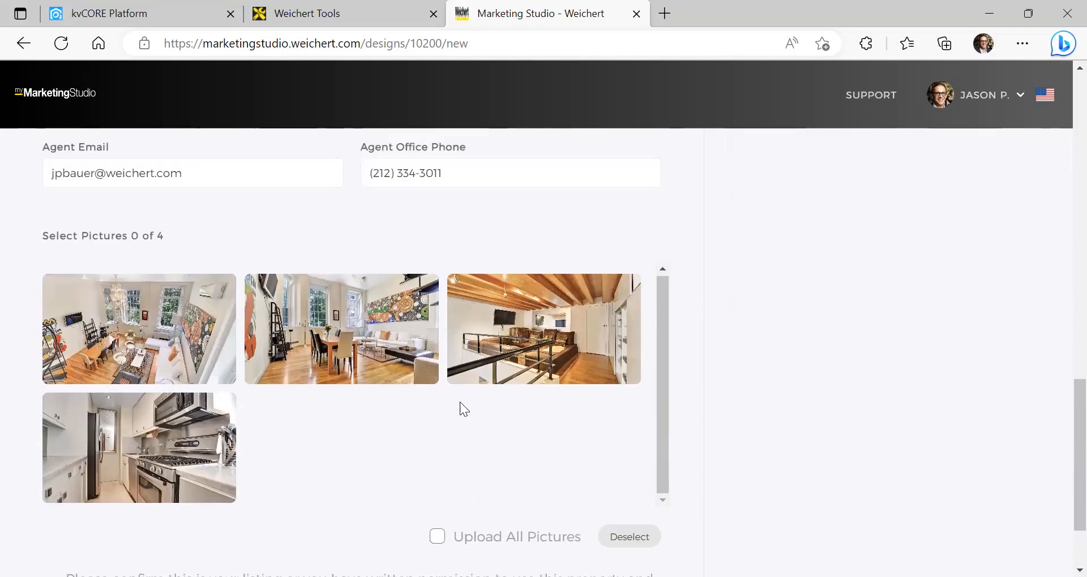
scroll(460, 402, "down", 2)
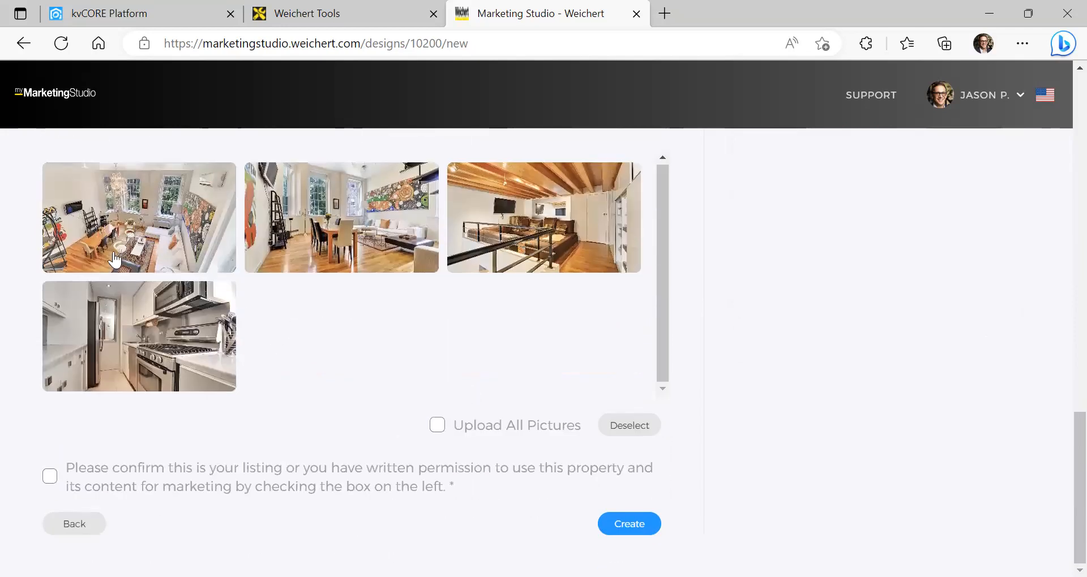
left_click(439, 433)
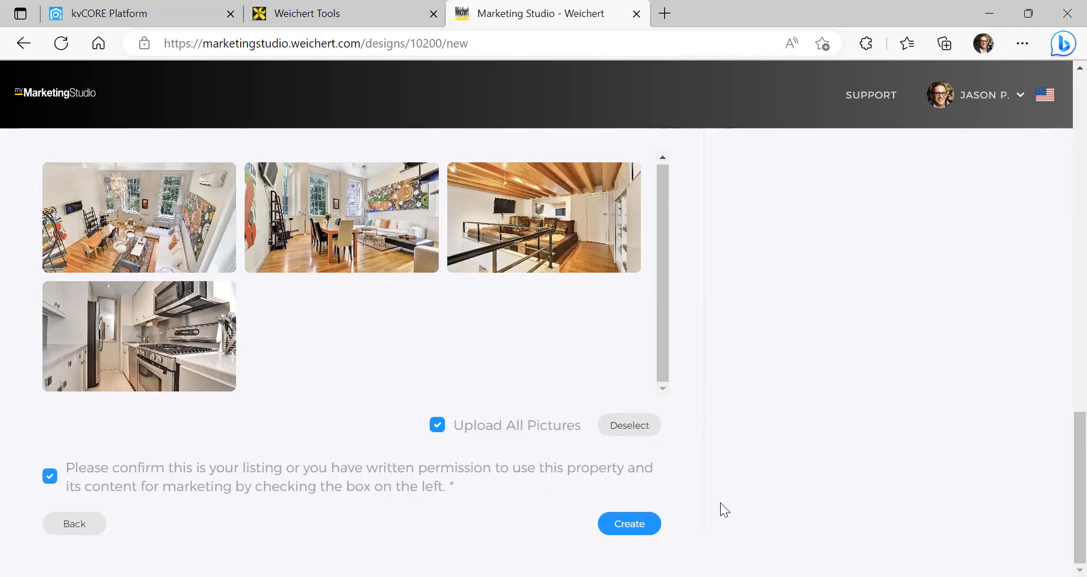
left_click(632, 526)
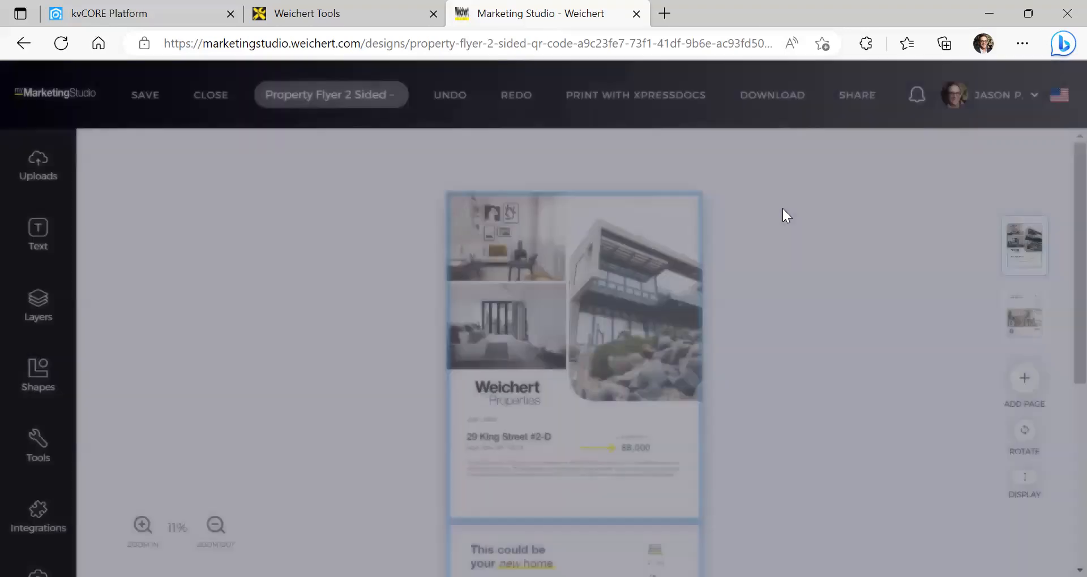
Review both flyer pages and select the top-left living-room photo to bring up image uploads
scroll(765, 320, "down", 1)
scroll(765, 325, "up", 1)
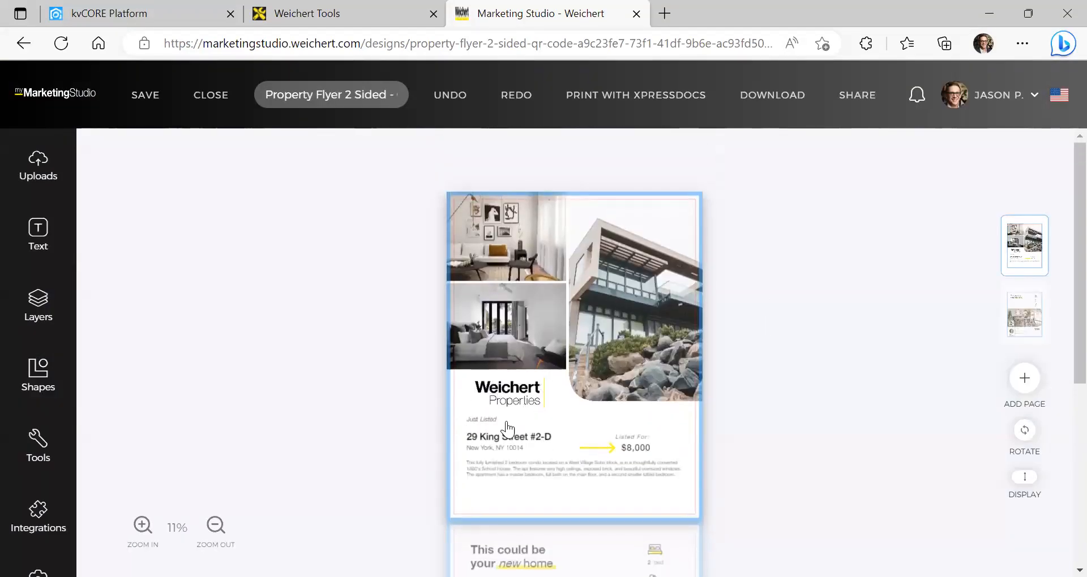
scroll(603, 356, "down", 4)
scroll(610, 338, "down", 1)
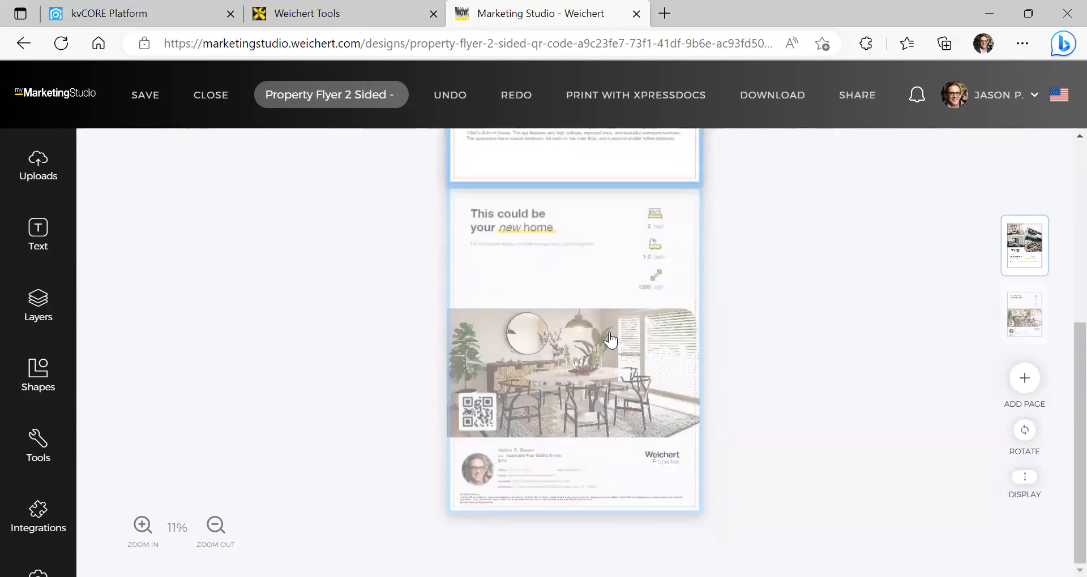
scroll(582, 364, "up", 5)
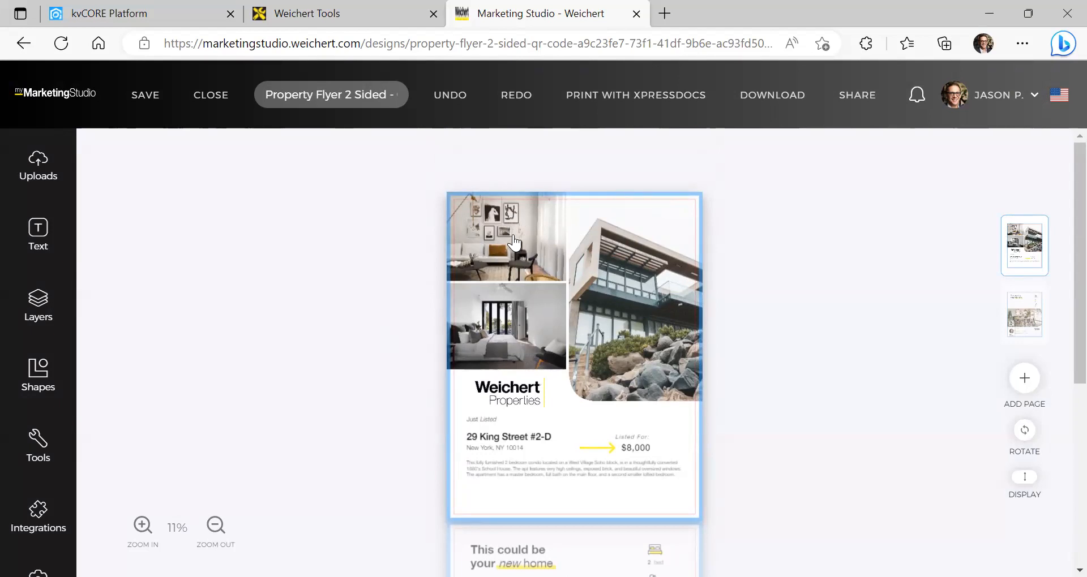
left_click(501, 241)
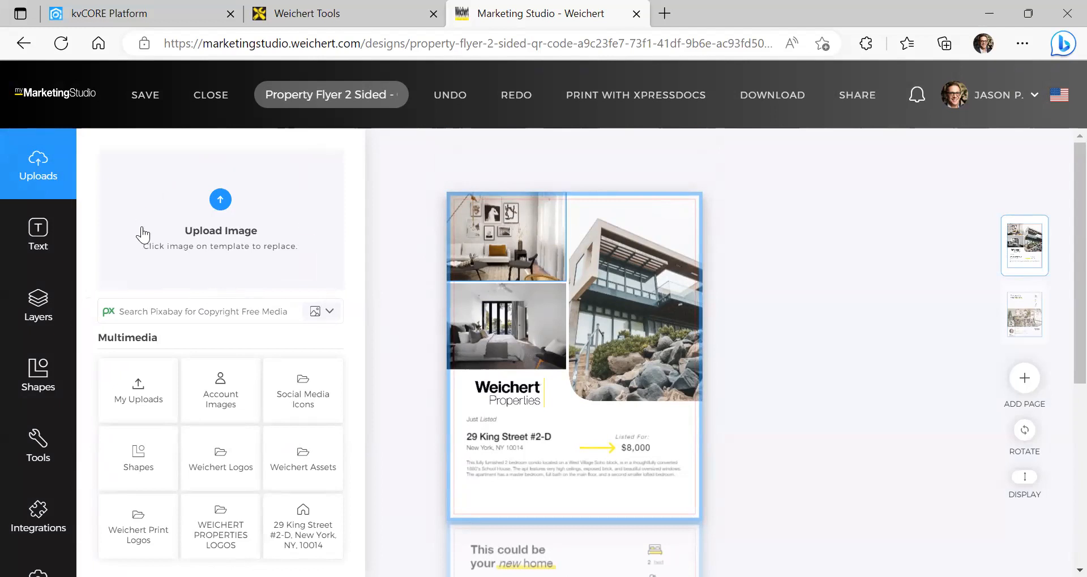
Fill the top-left frame with an upload and replace the bedroom photo with the living-room image
scroll(238, 236, "down", 1)
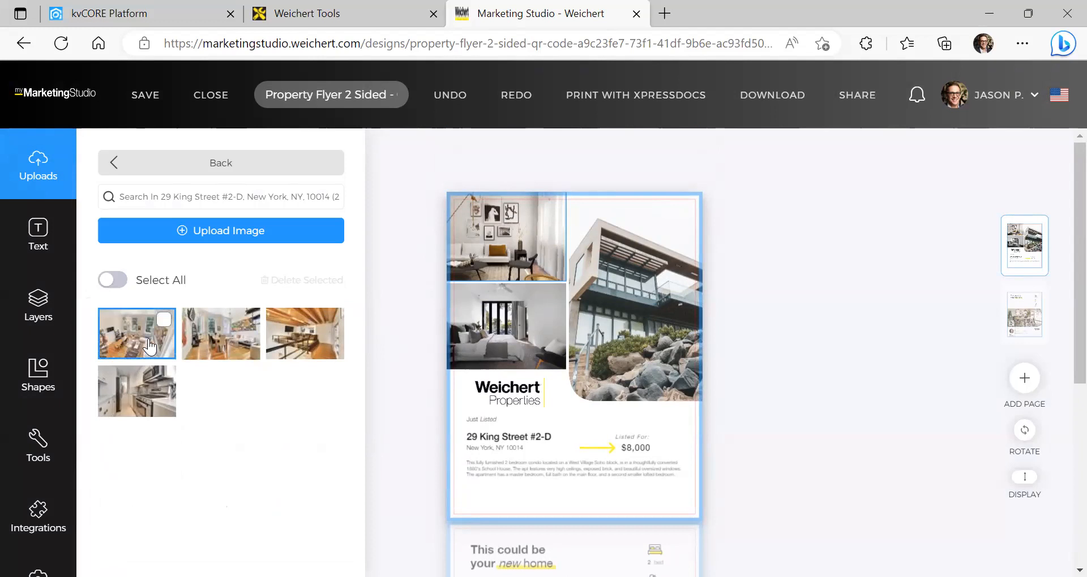
left_click(186, 328)
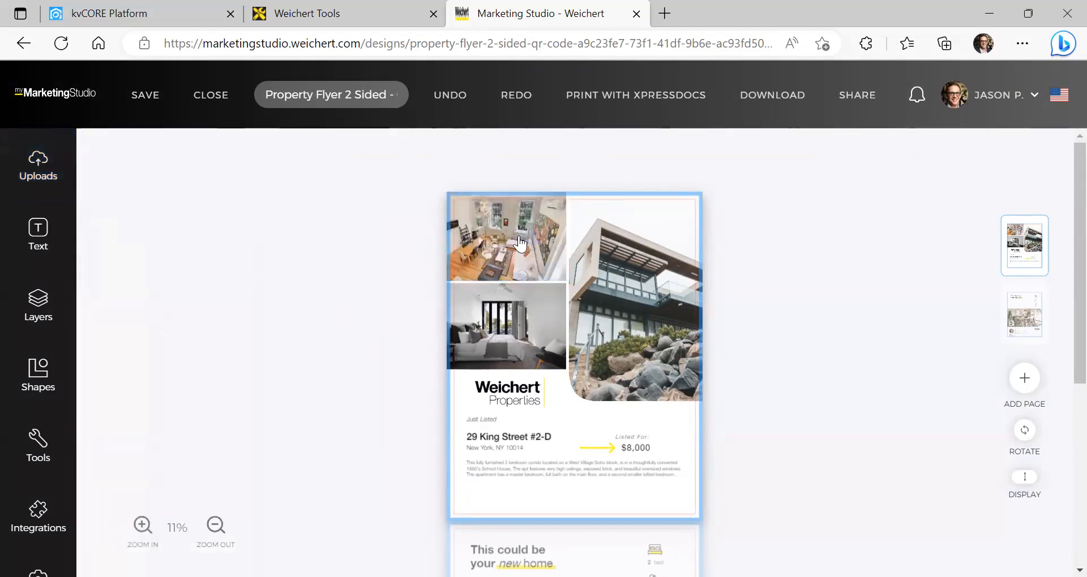
left_click_drag(246, 338, 488, 318)
left_click_drag(595, 314, 550, 325)
left_click(632, 320)
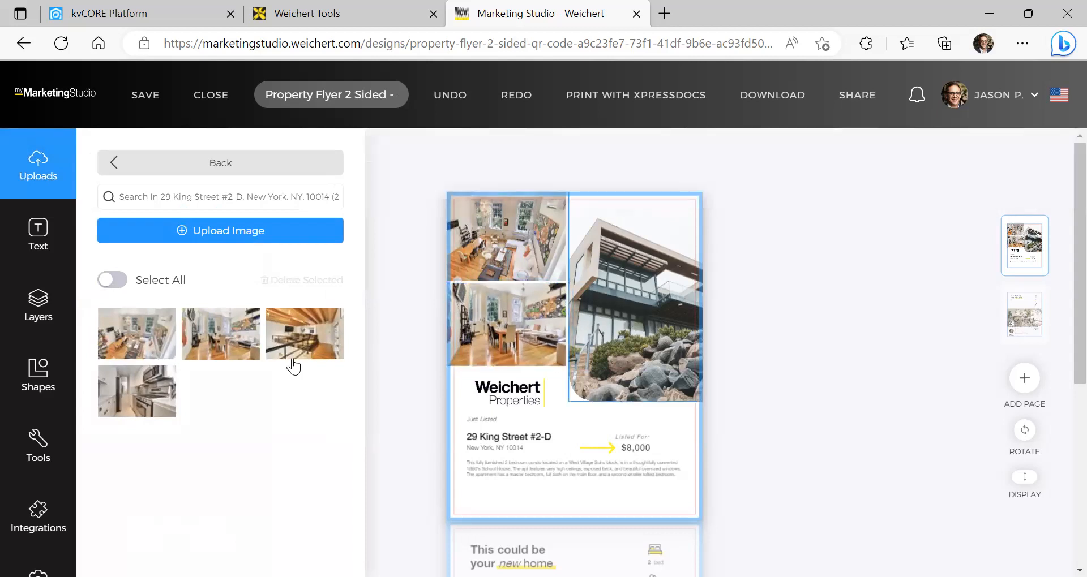
Place the wooden-ceiling photo in the house frame and swap page two's dining-room image for the loft photo
left_click(316, 346)
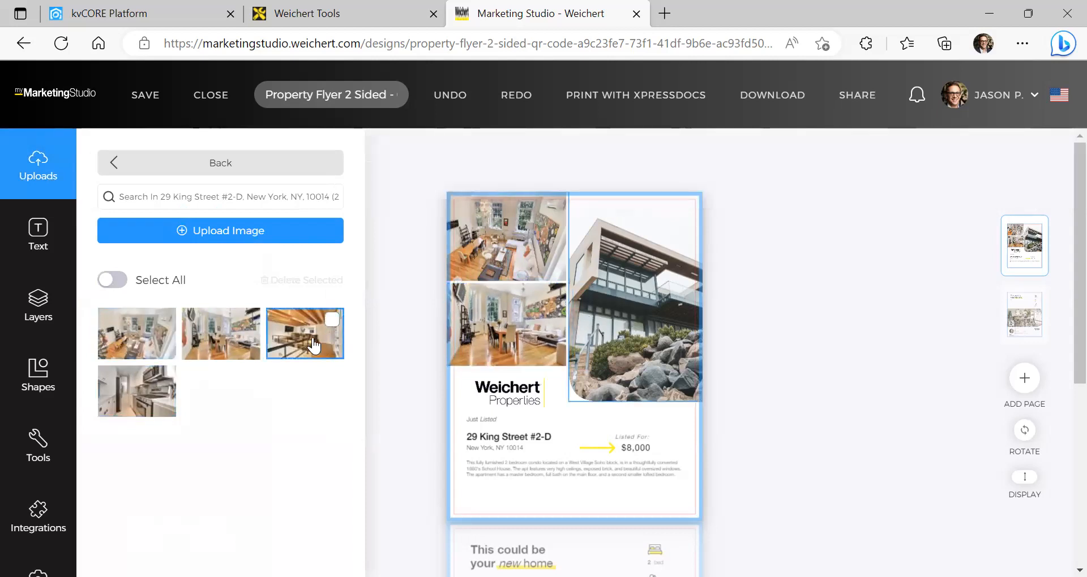
left_click(642, 306)
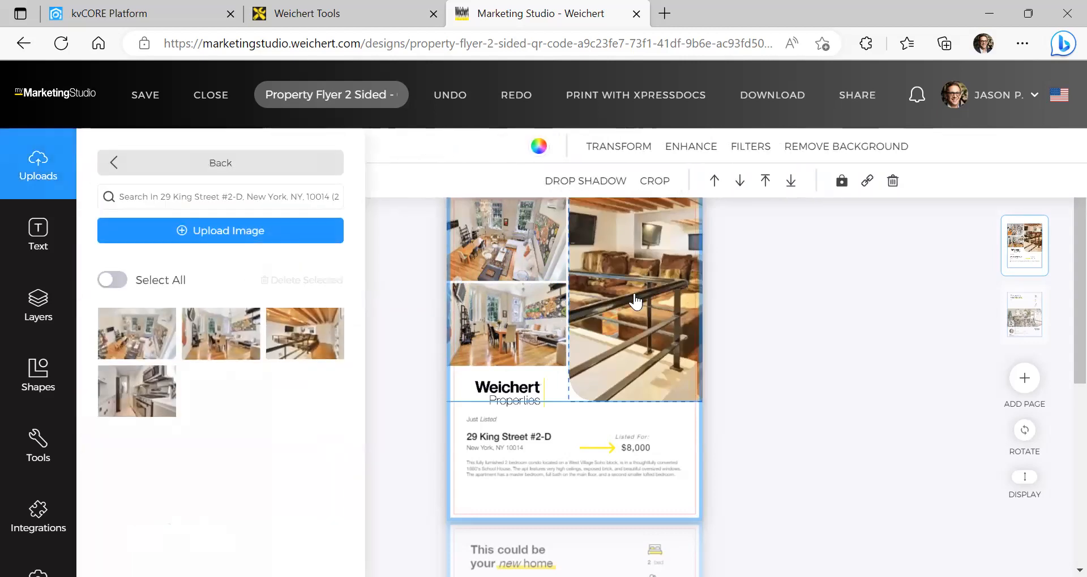
left_click_drag(631, 287, 577, 325)
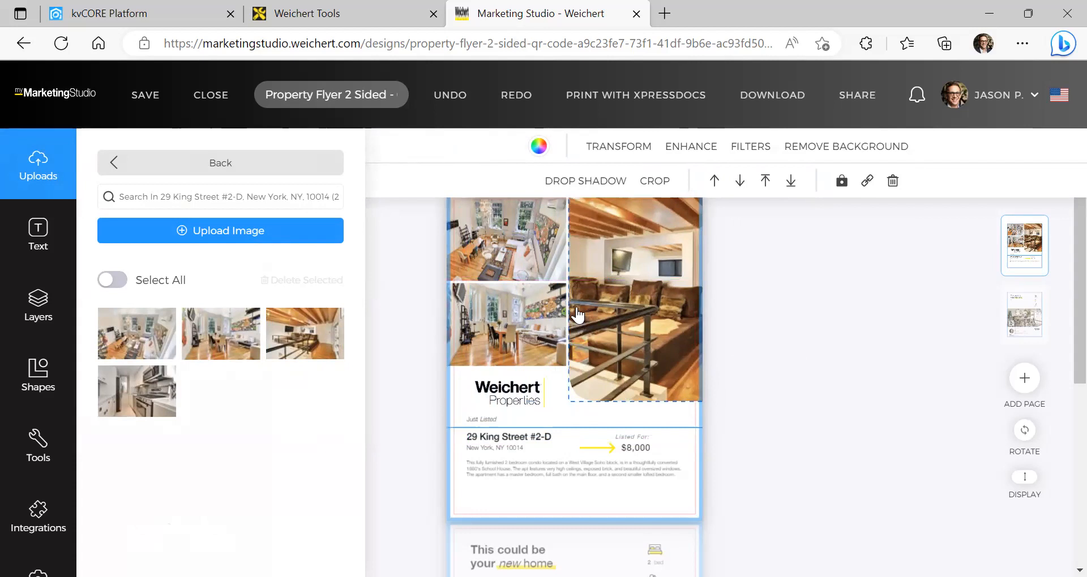
scroll(716, 396, "down", 5)
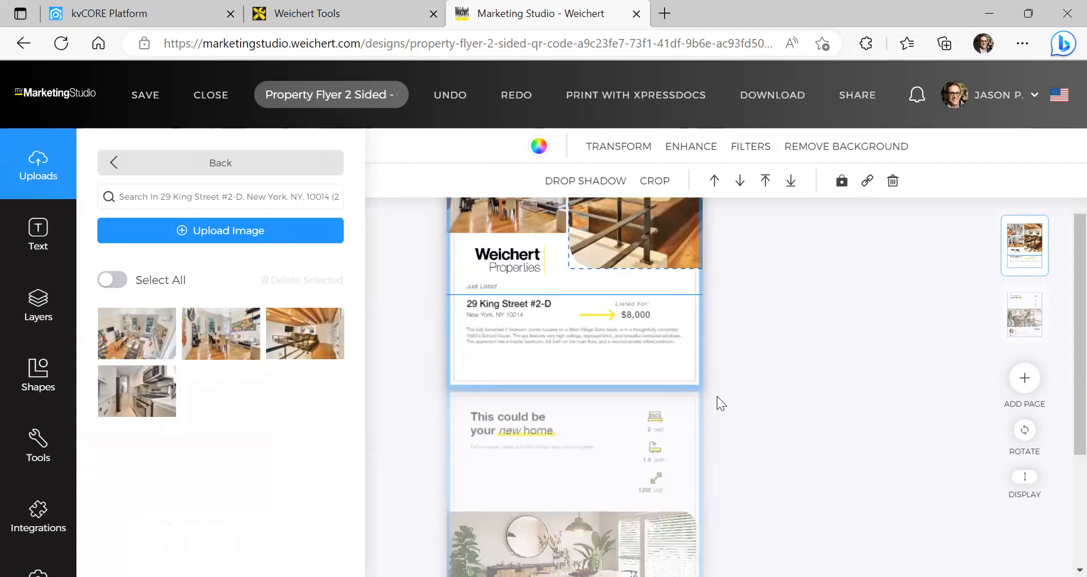
left_click(337, 314)
left_click_drag(632, 407, 581, 380)
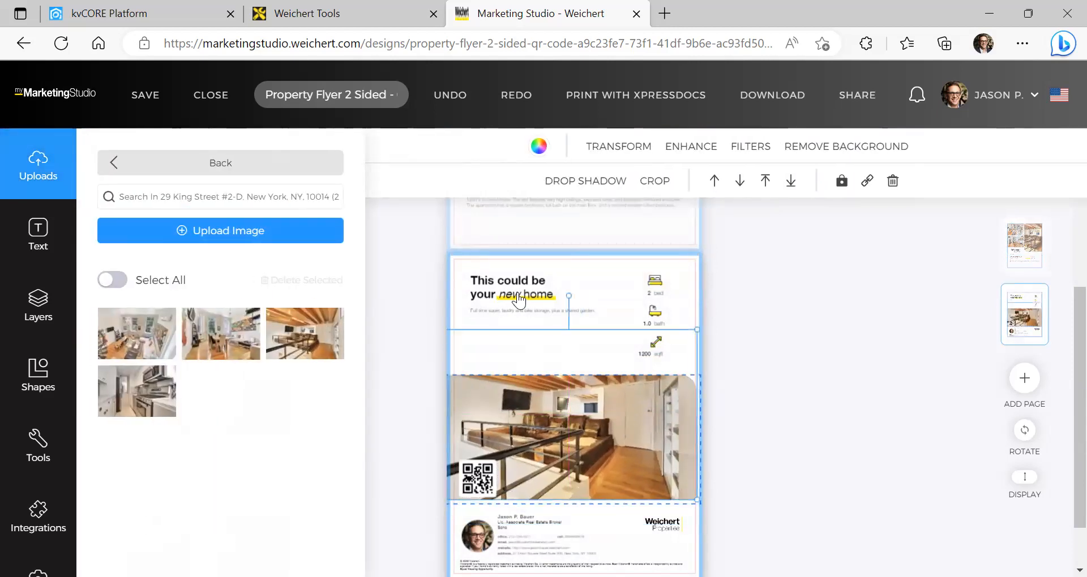
scroll(622, 403, "down", 1)
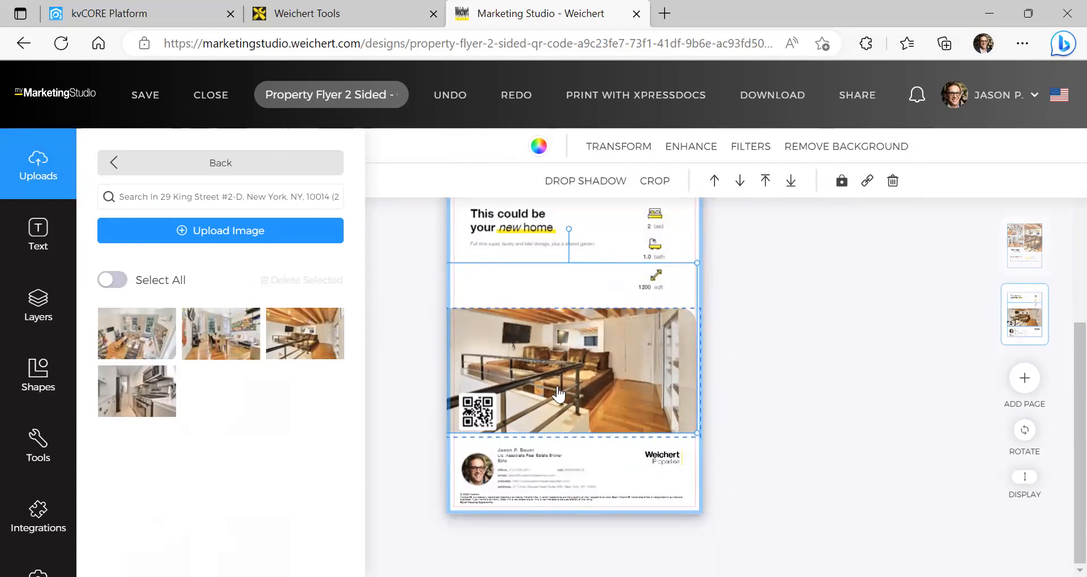
Replace the page-2 headline with 'Loft Living in Soho / Hudson Square'
scroll(561, 390, "up", 2)
left_click(518, 358)
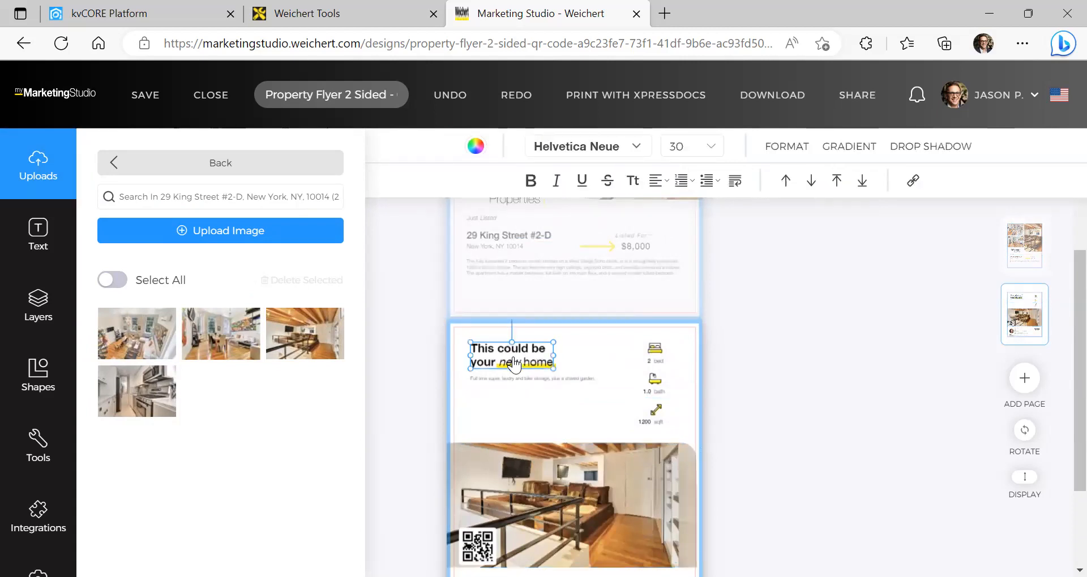
double_click(514, 357)
key("BackSpace")
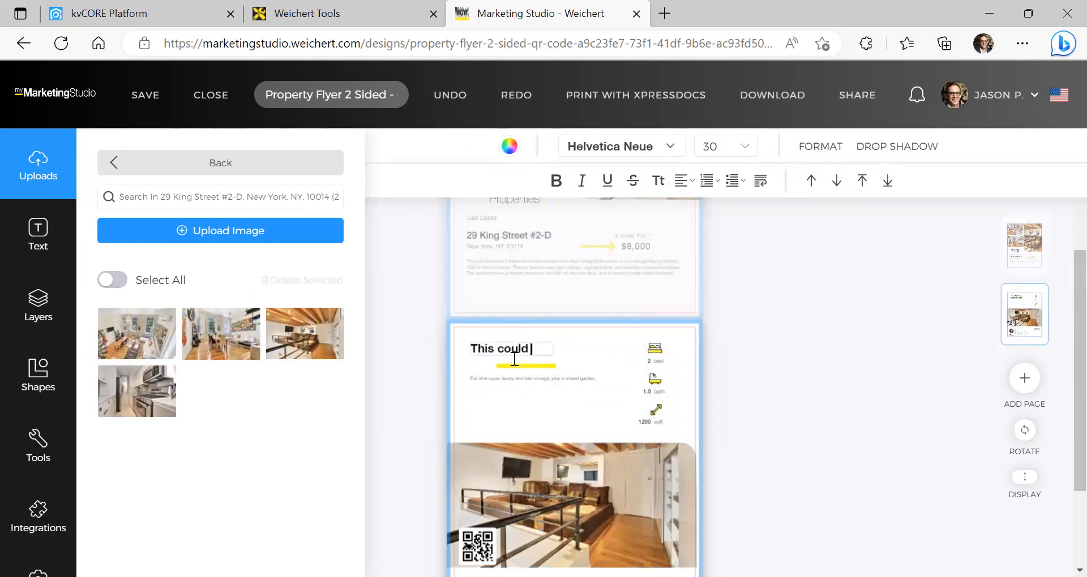
key("BackSpace")
key("BackSpace")
key("BackSpace")
key("BackSpace")
key("BackSpace")
key("BackSpace")
type("Loft Living in Soh")
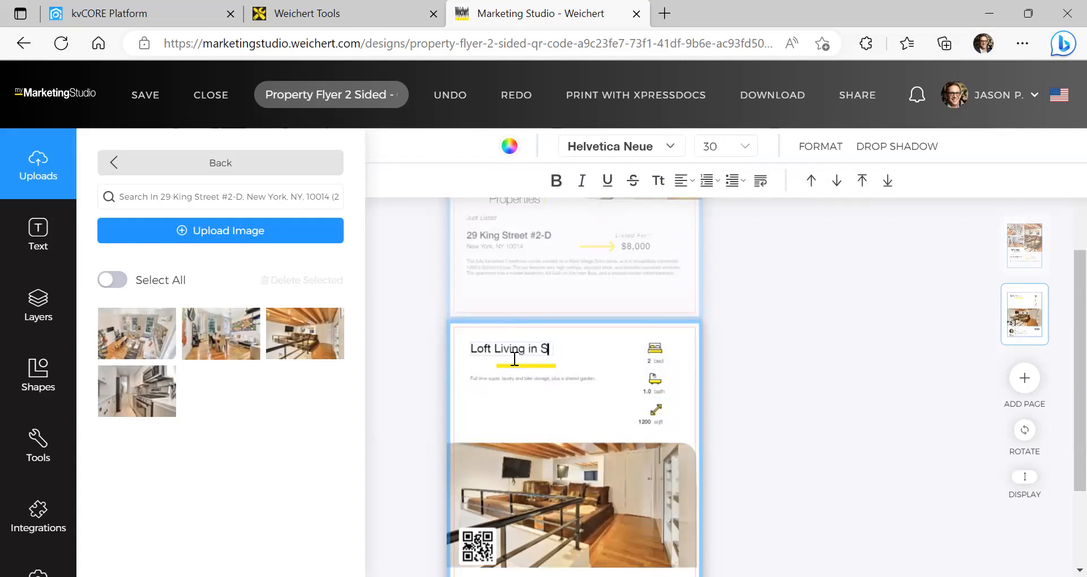
type("/ Hudson Square")
left_click(546, 353)
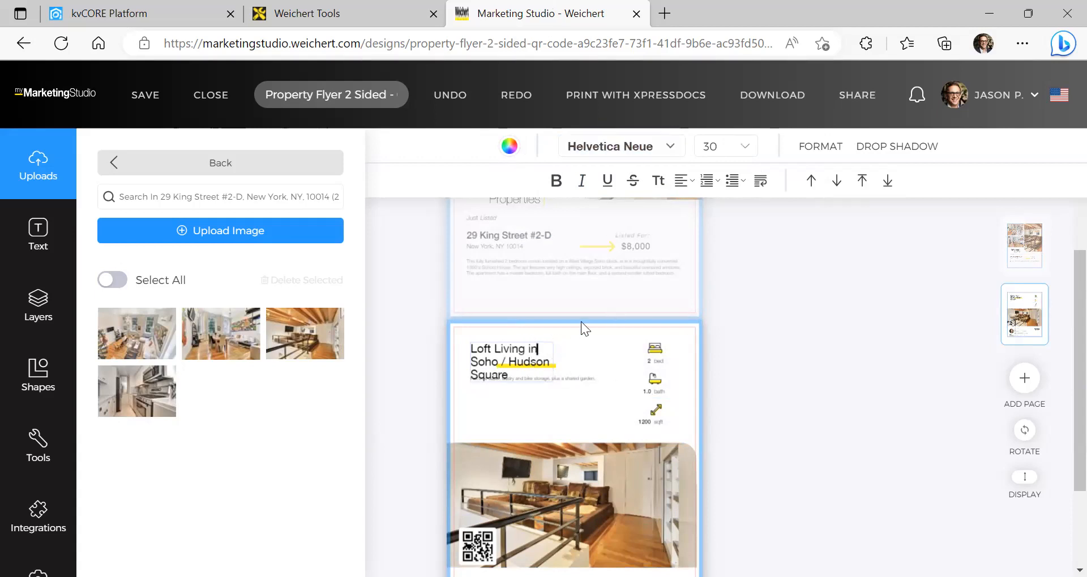
left_click(426, 326)
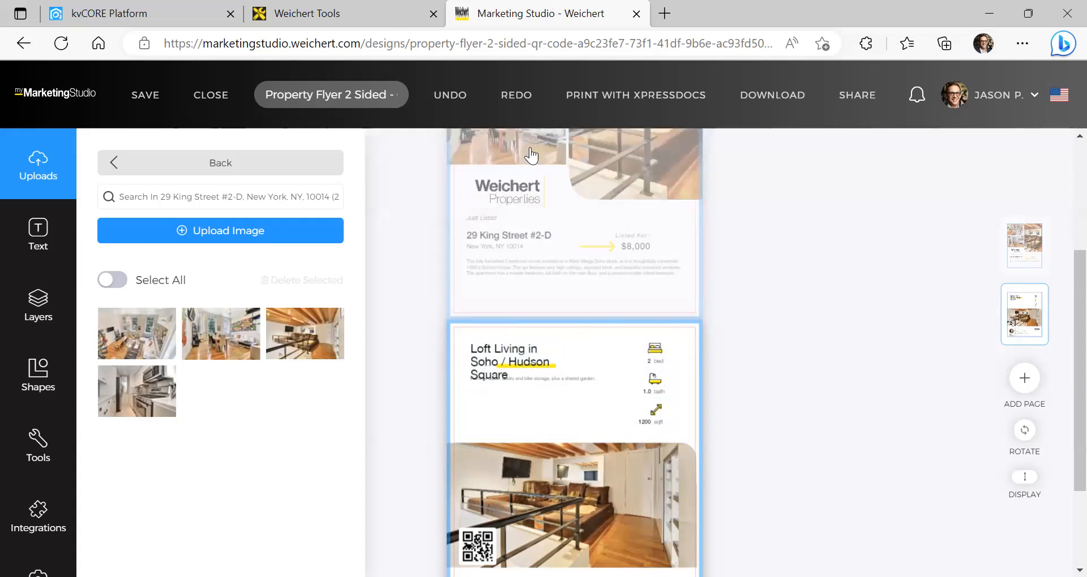
Set the headline font size to 24 and nudge it slightly down and right
left_click(499, 379)
double_click(517, 374)
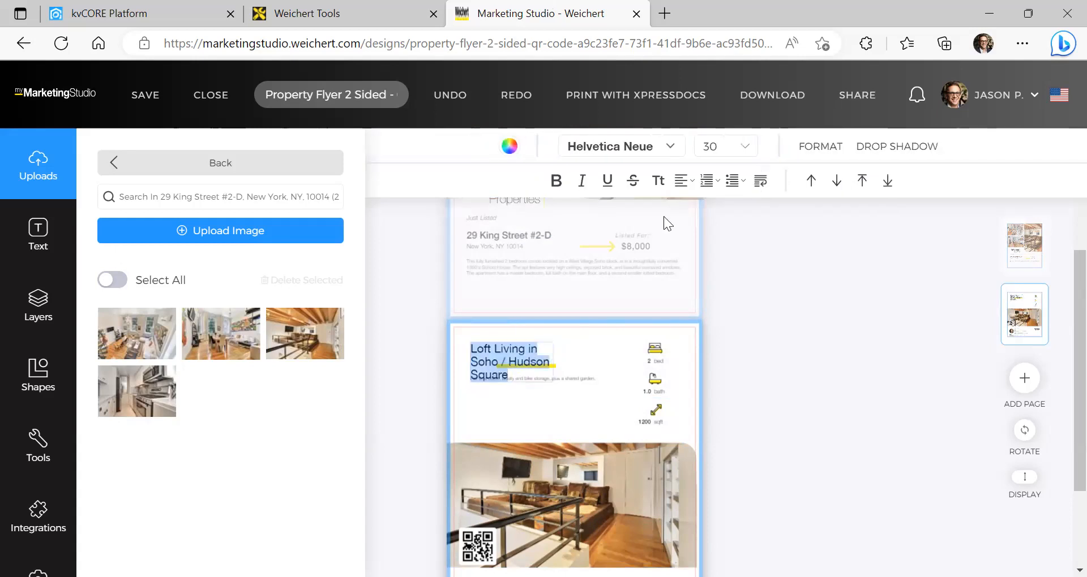
left_click(745, 142)
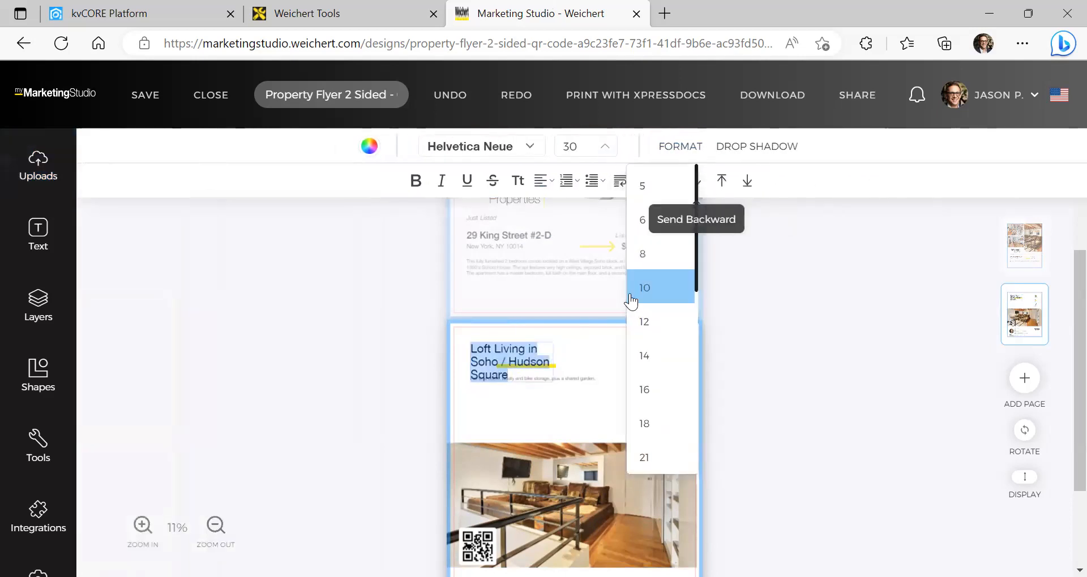
left_click(654, 446)
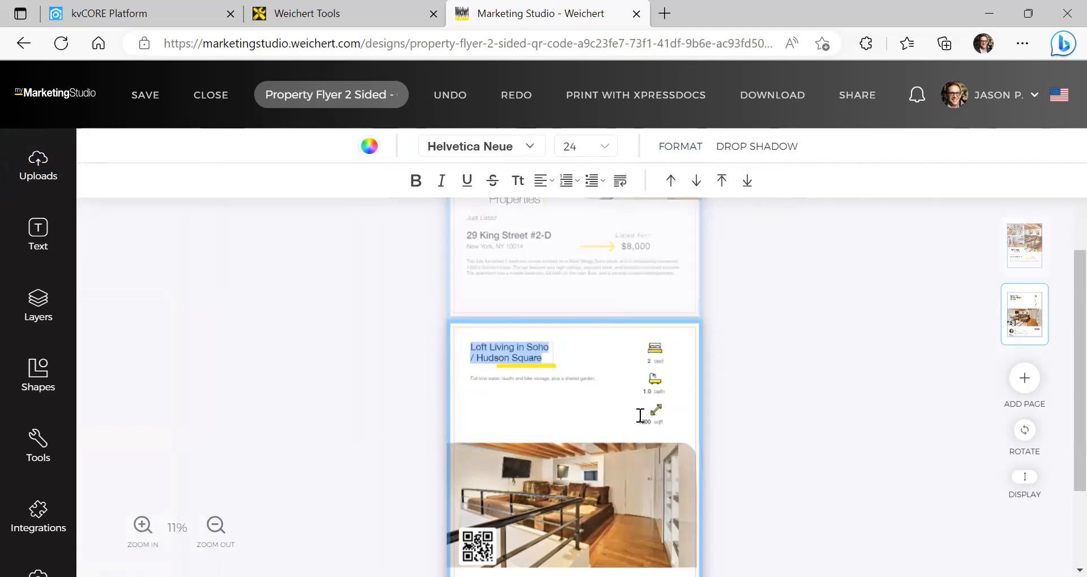
left_click(520, 357)
left_click_drag(521, 352, 525, 358)
left_click(674, 357)
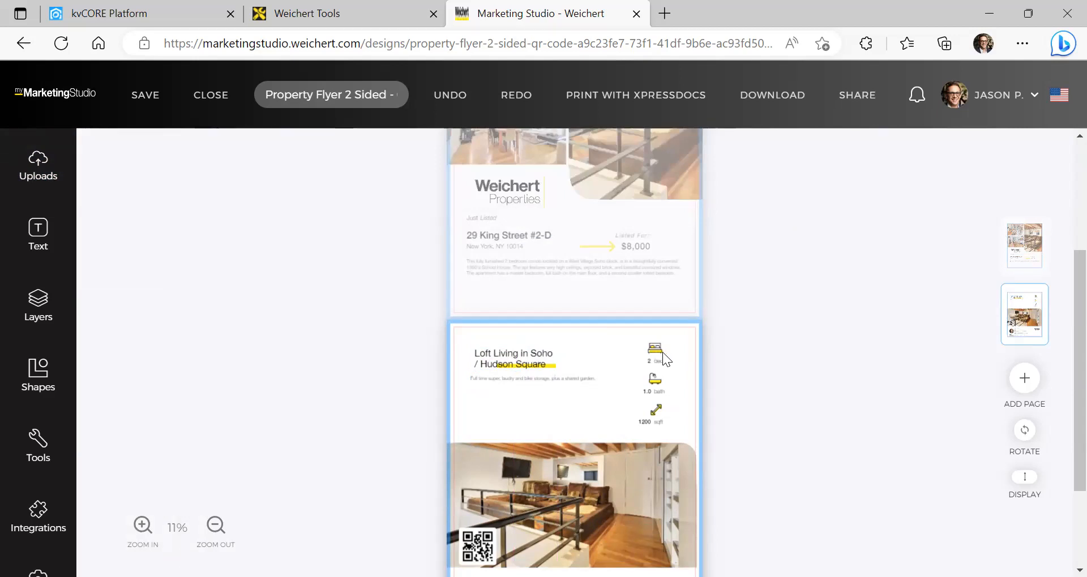
Replace page 1's 'Just Listed' label with 'Amazing Fully Furnished Rental'
scroll(662, 352, "up", 3)
left_click(478, 353)
triple_click(477, 352)
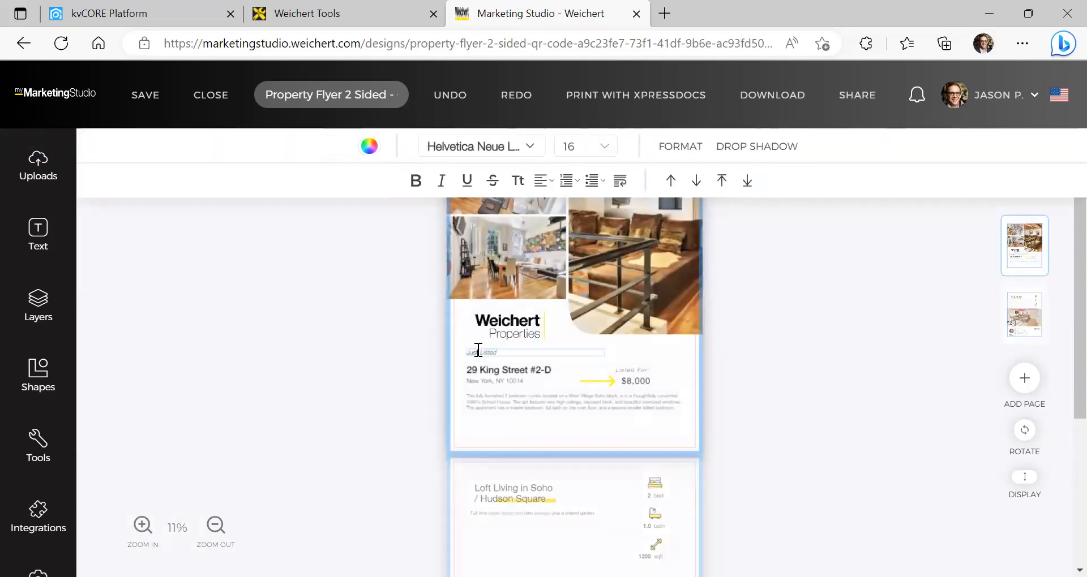
type("Amaz")
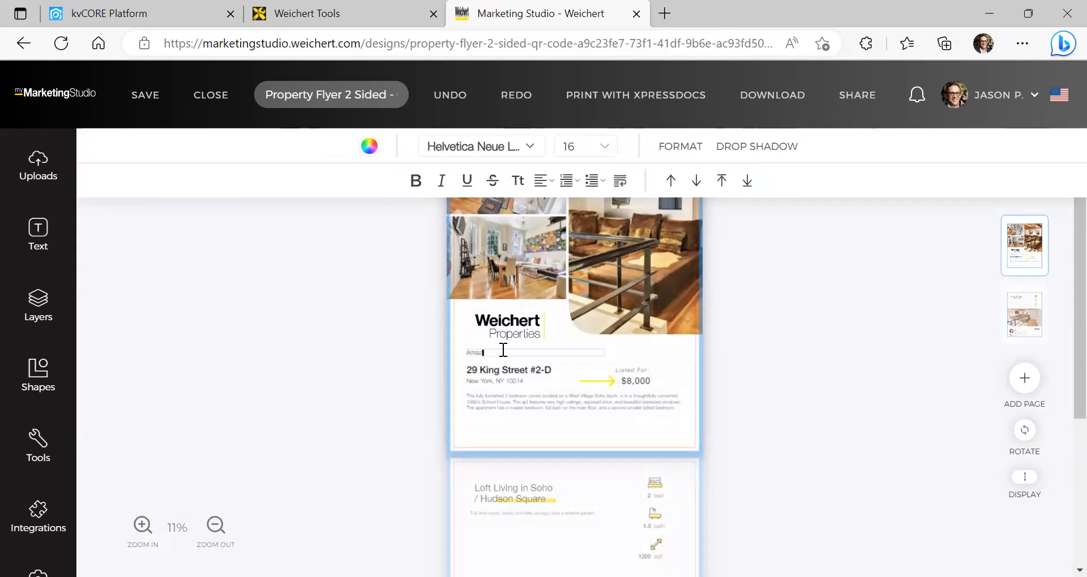
type("ing Full Flurnished Rental")
scroll(562, 283, "down", 5)
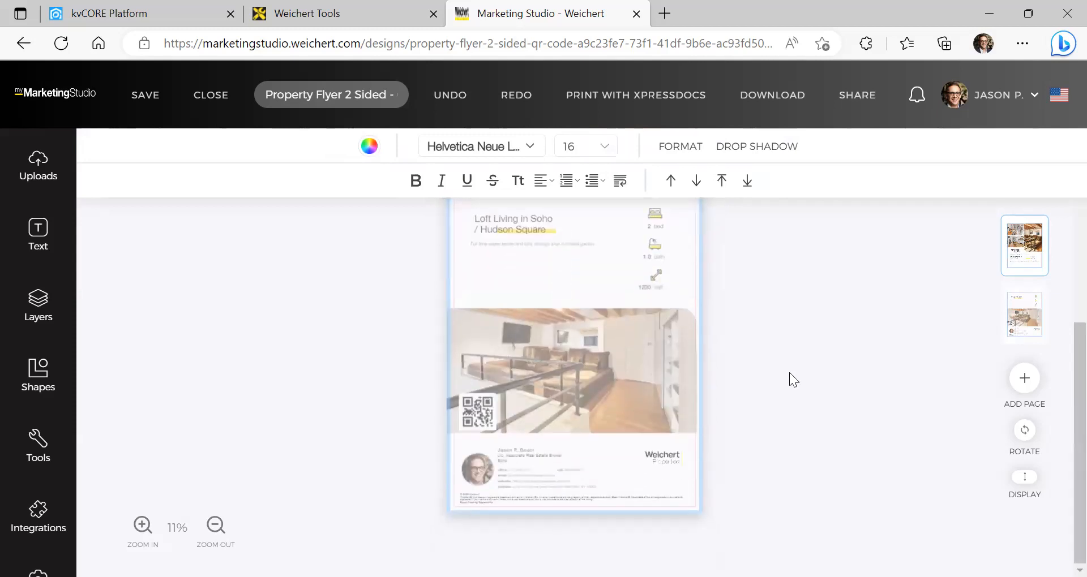
Open the page-2 QR code's link settings and delete its google.com URL
left_click(488, 420)
double_click(488, 420)
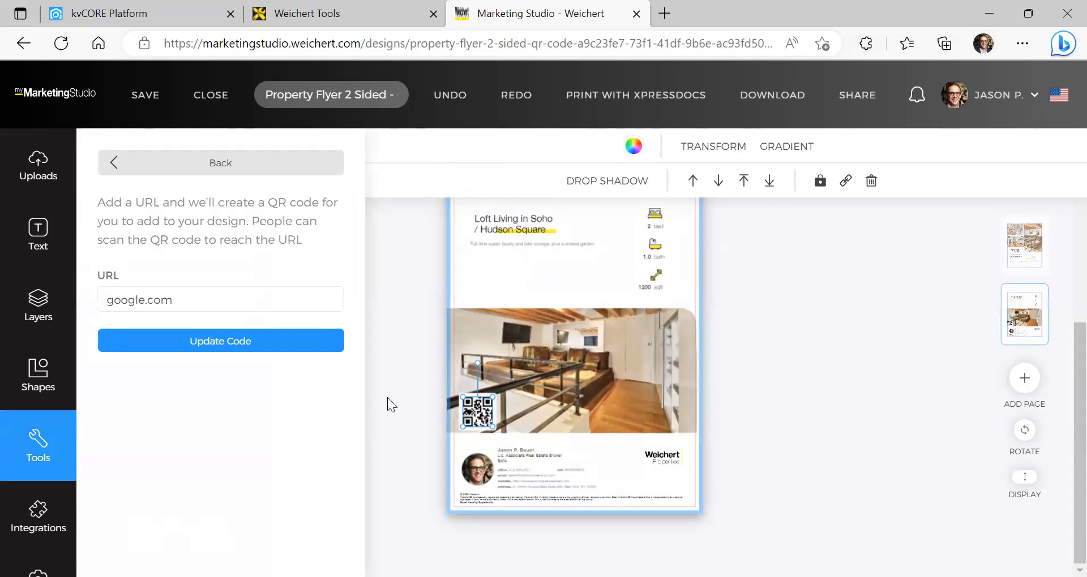
left_click(231, 343)
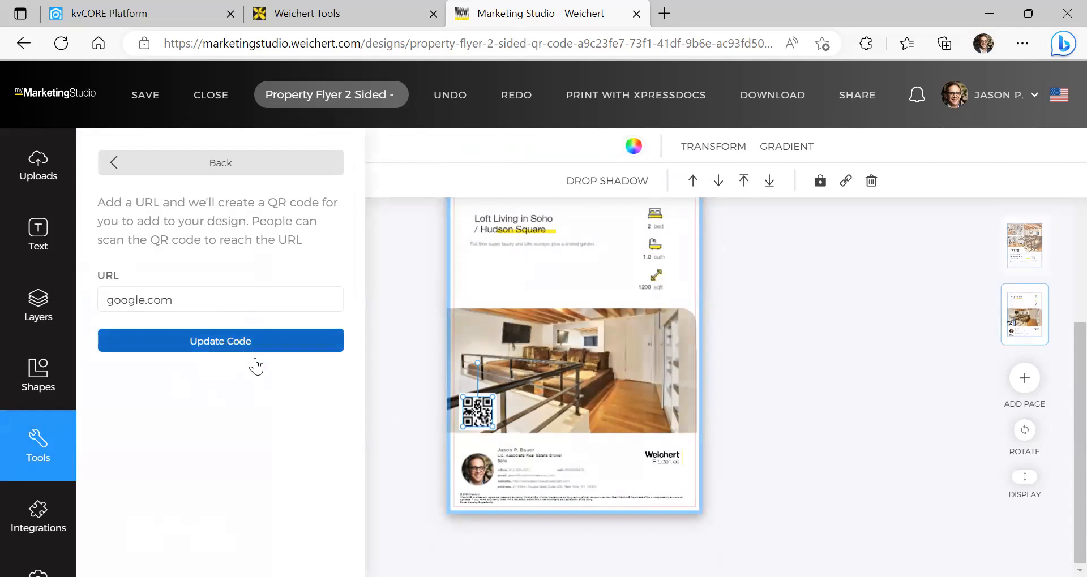
left_click(222, 303)
key("ctrl+a")
key("BackSpace")
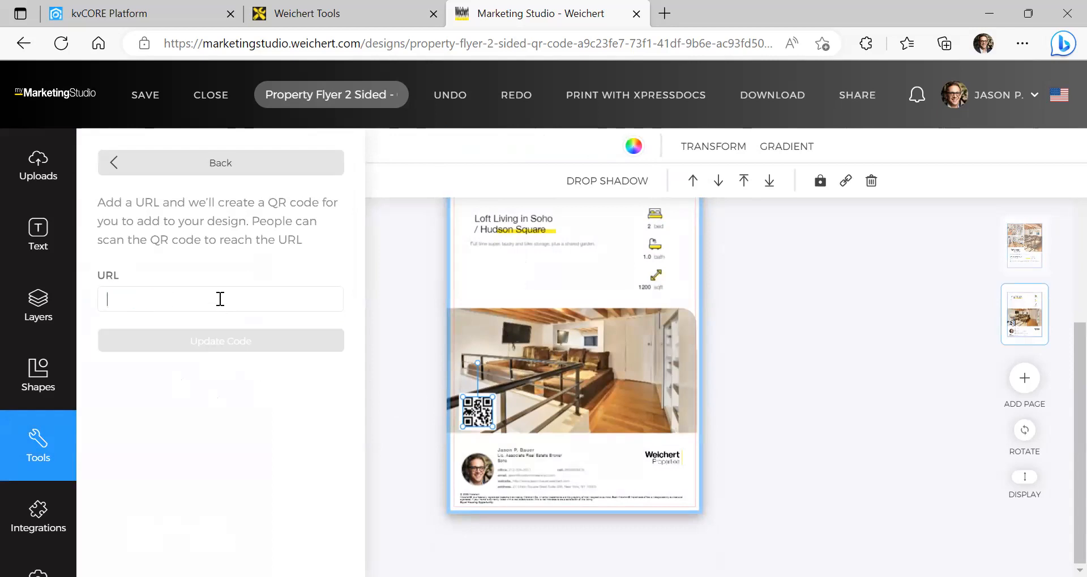
left_click(666, 21)
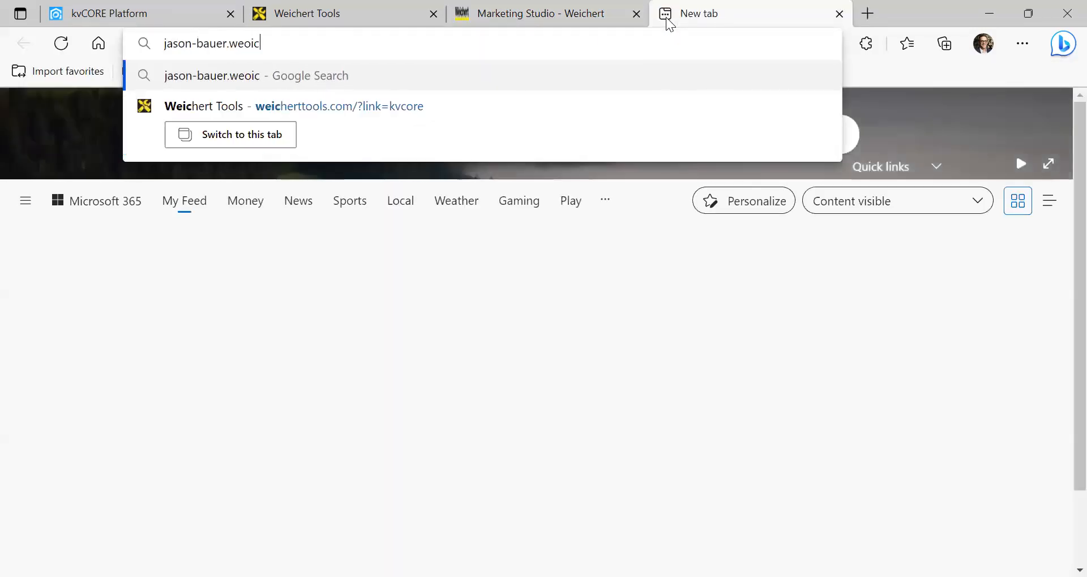
key("Return")
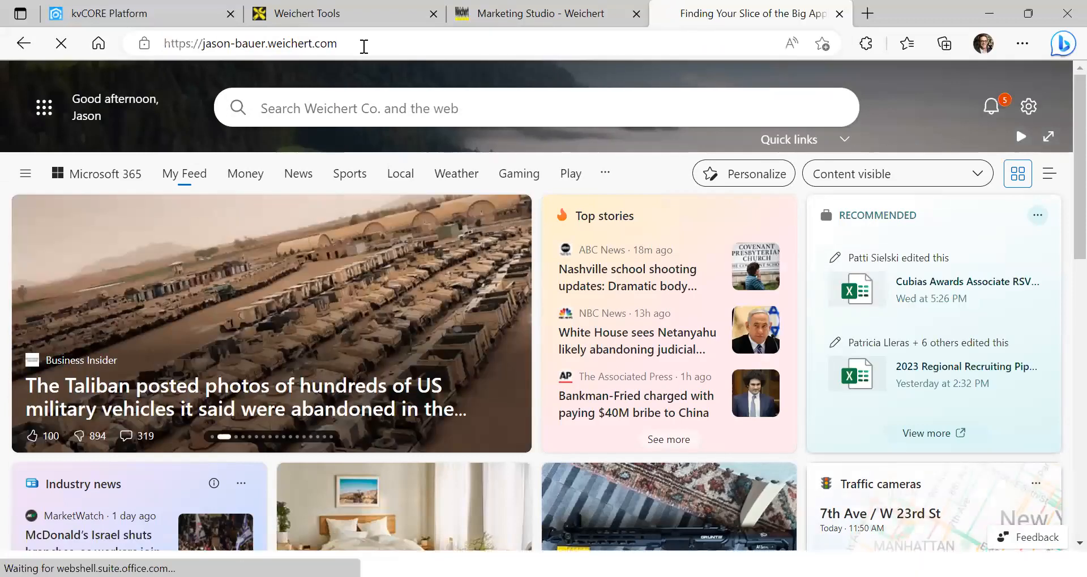
scroll(594, 306, "down", 3)
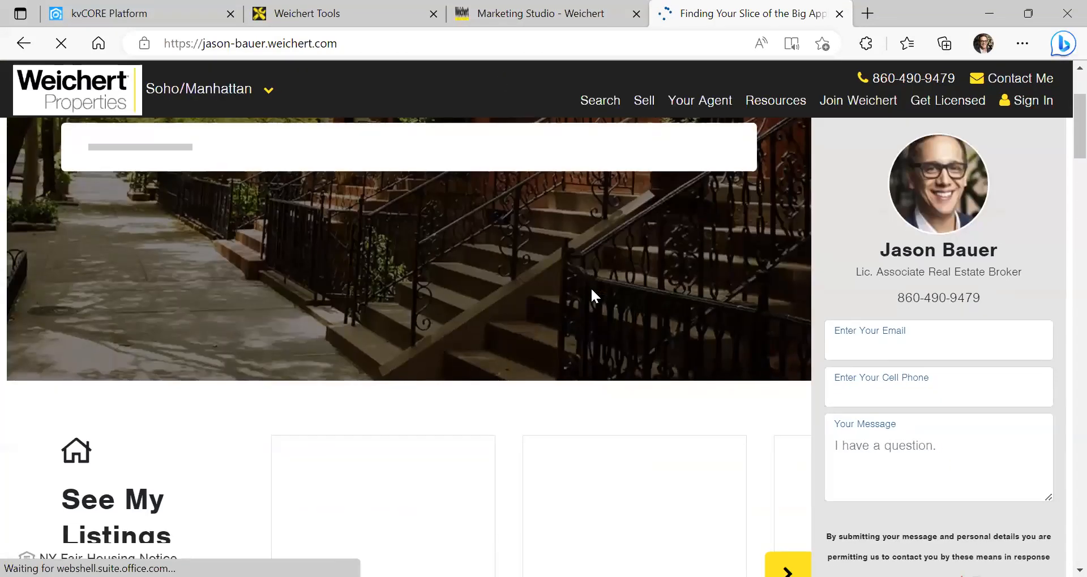
scroll(589, 287, "down", 3)
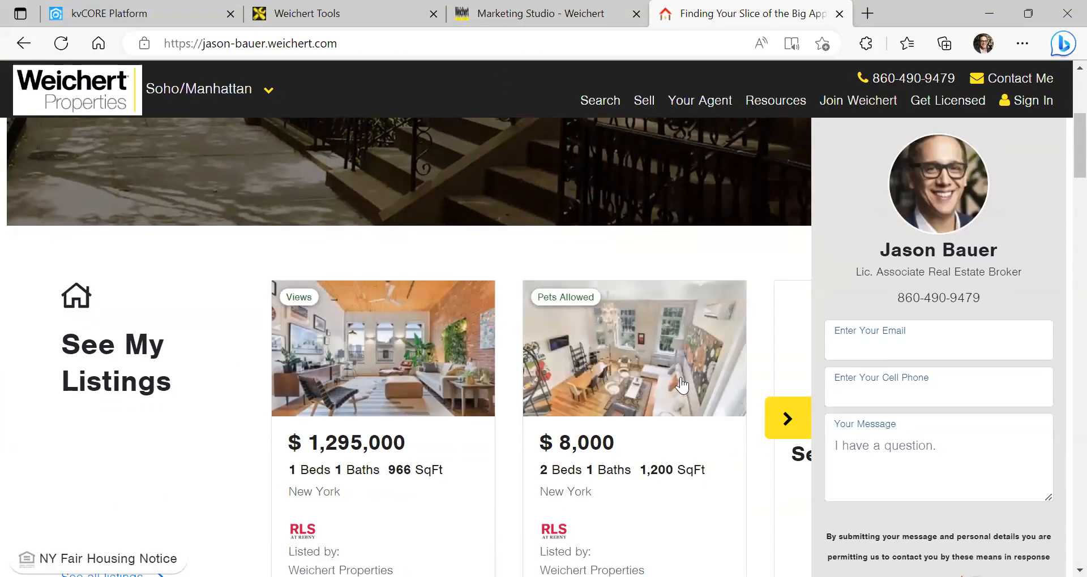
left_click(644, 368)
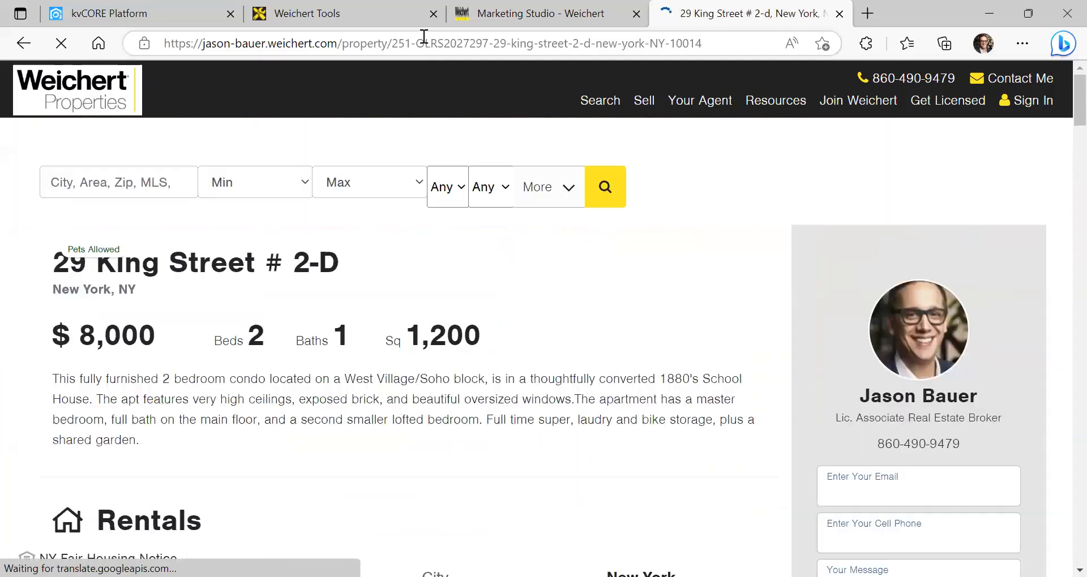
left_click(425, 43)
key("ctrl+c")
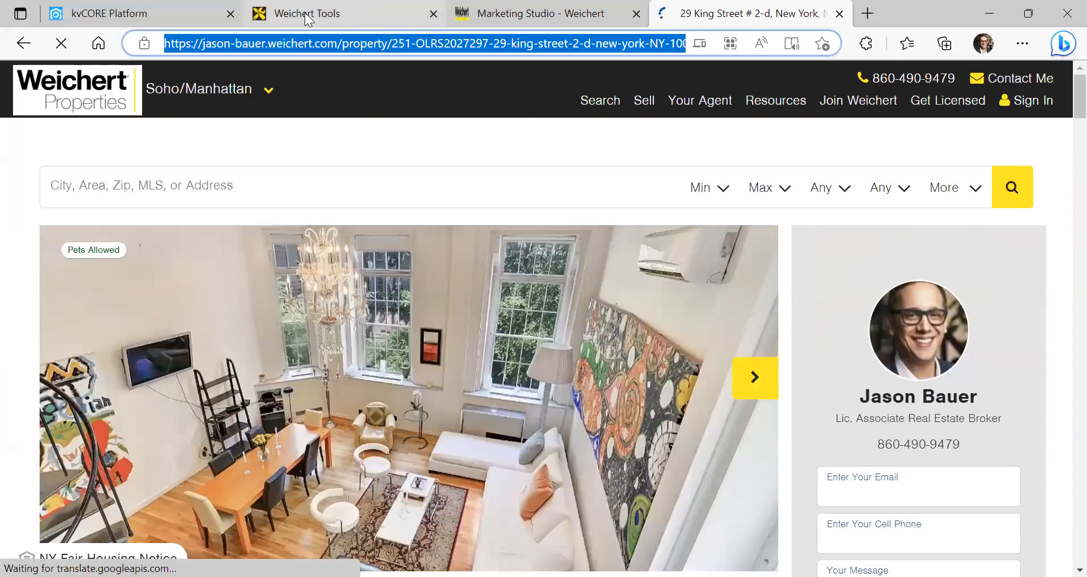
left_click(512, 14)
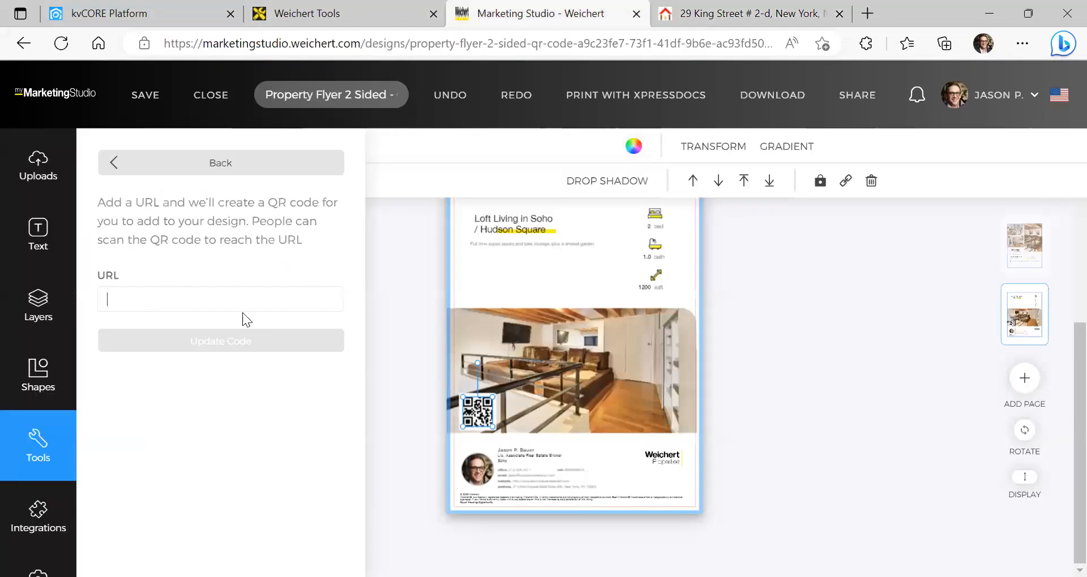
left_click(221, 300)
key("ctrl+v")
left_click(256, 343)
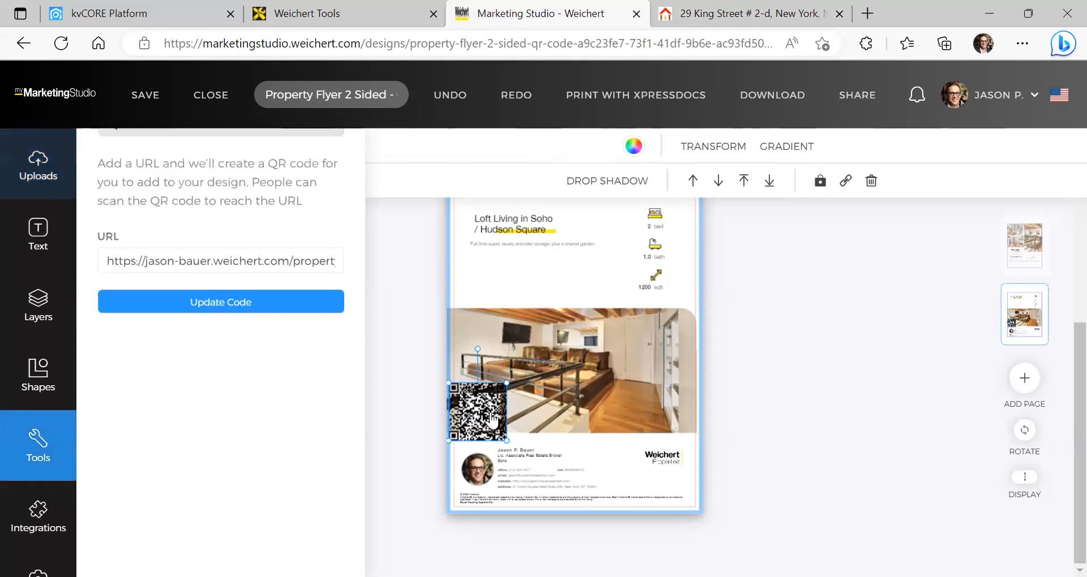
Shrink the QR code into the photo's lower-left corner and reapply the code update
left_click_drag(507, 384, 480, 416)
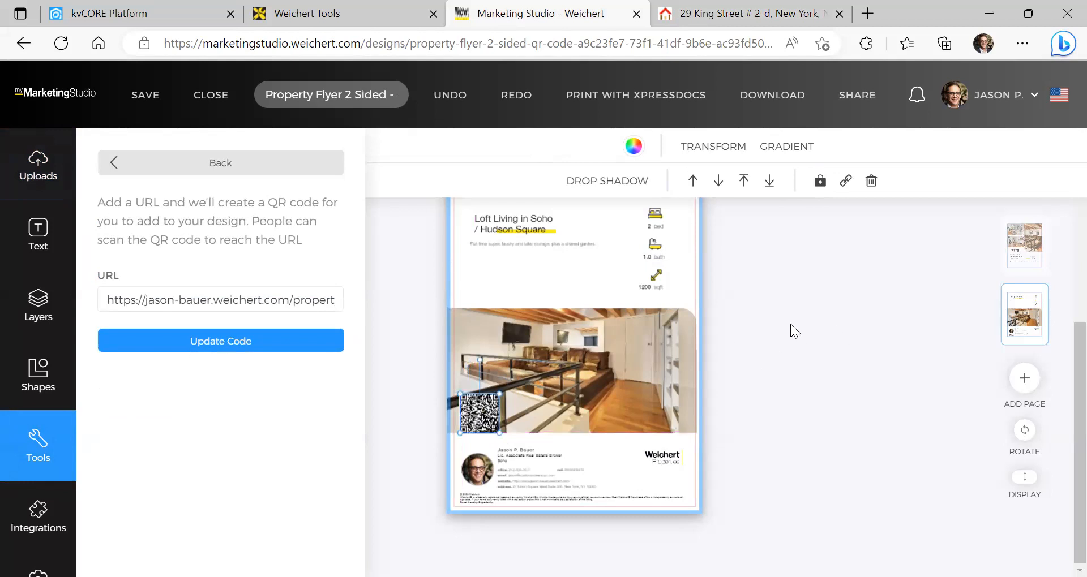
left_click(845, 382)
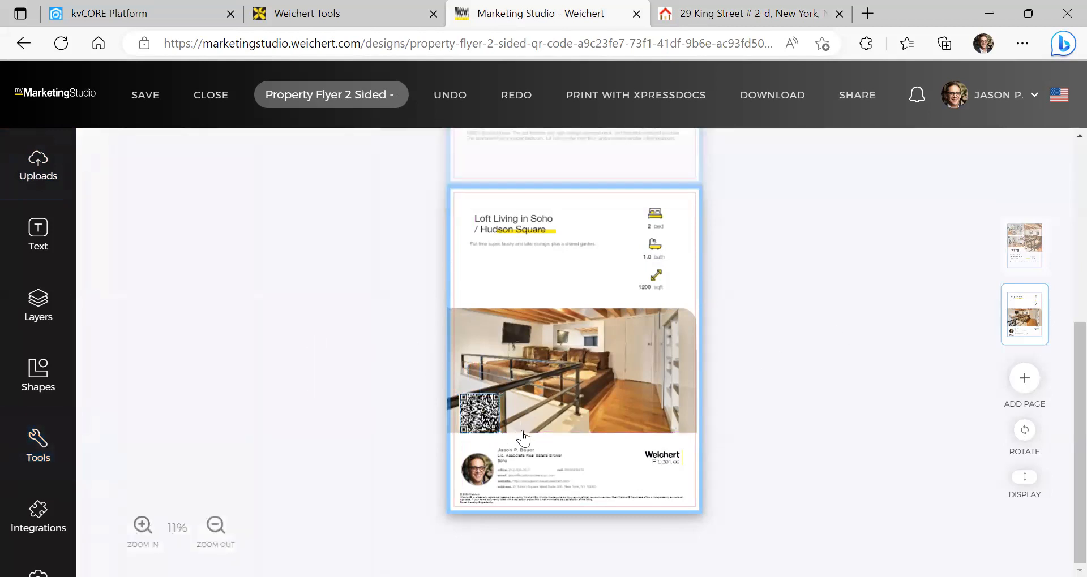
left_click(474, 418)
left_click(294, 343)
left_click(550, 367)
left_click(788, 374)
Start downloading all flyer pages as PDF, ignoring the low image resolution warning
left_click(747, 100)
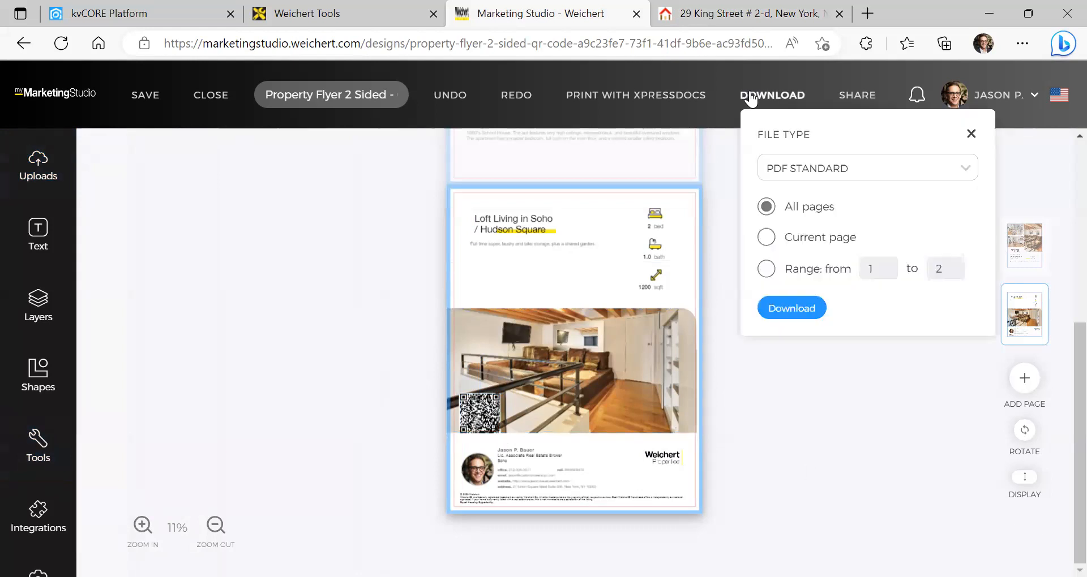
left_click(792, 309)
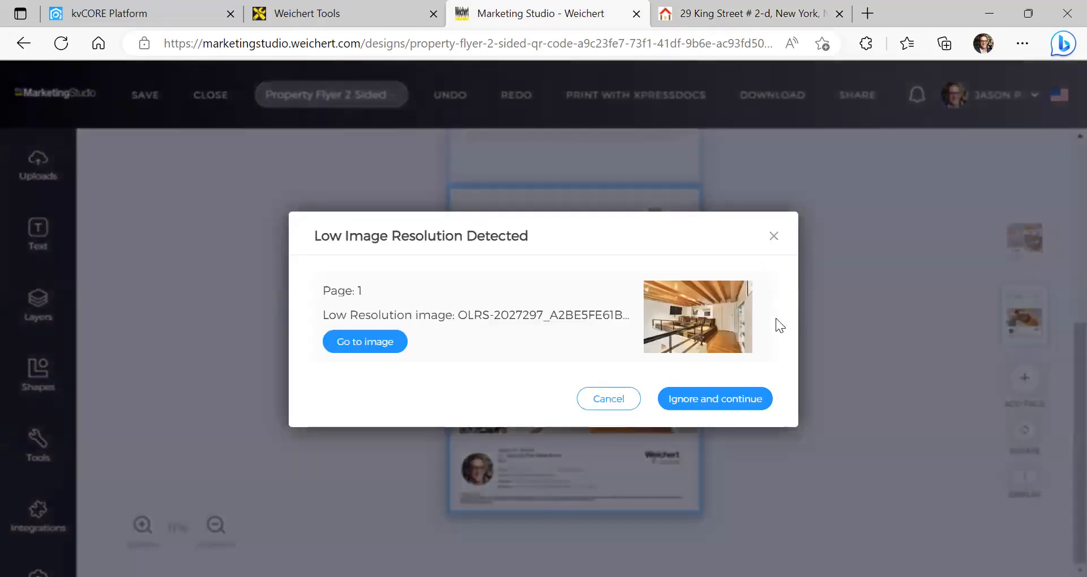
left_click(699, 400)
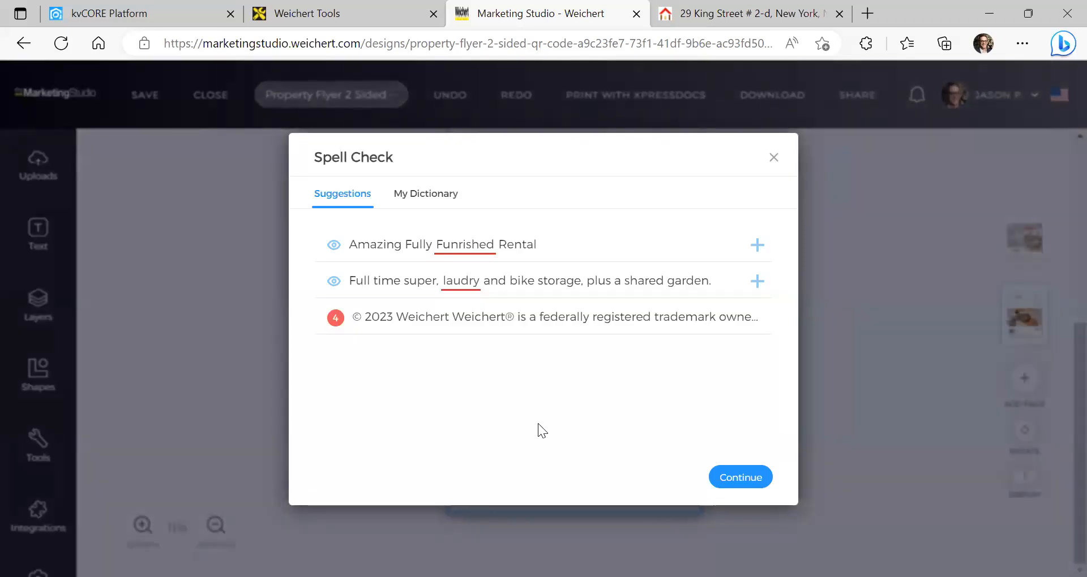
Correct 'Funrished' to 'Furnished' and 'laudry' to 'laundry', then continue the download
left_click(452, 246)
left_click(538, 245)
left_click(460, 282)
left_click(503, 283)
double_click(504, 283)
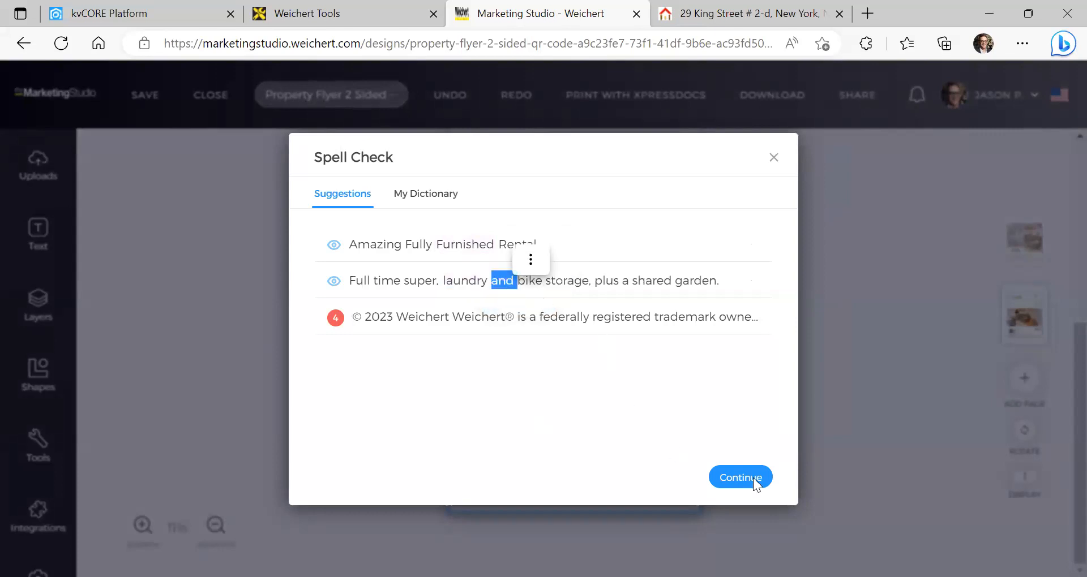
left_click(753, 478)
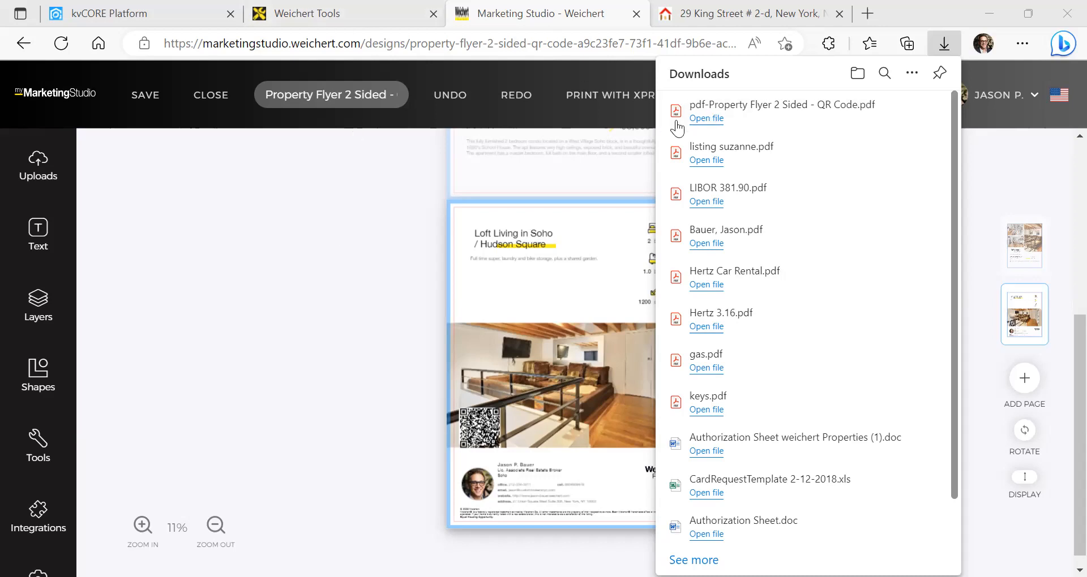
Open the downloaded flyer PDF and scroll through both of its pages
left_click(731, 125)
scroll(699, 164, "down", 5)
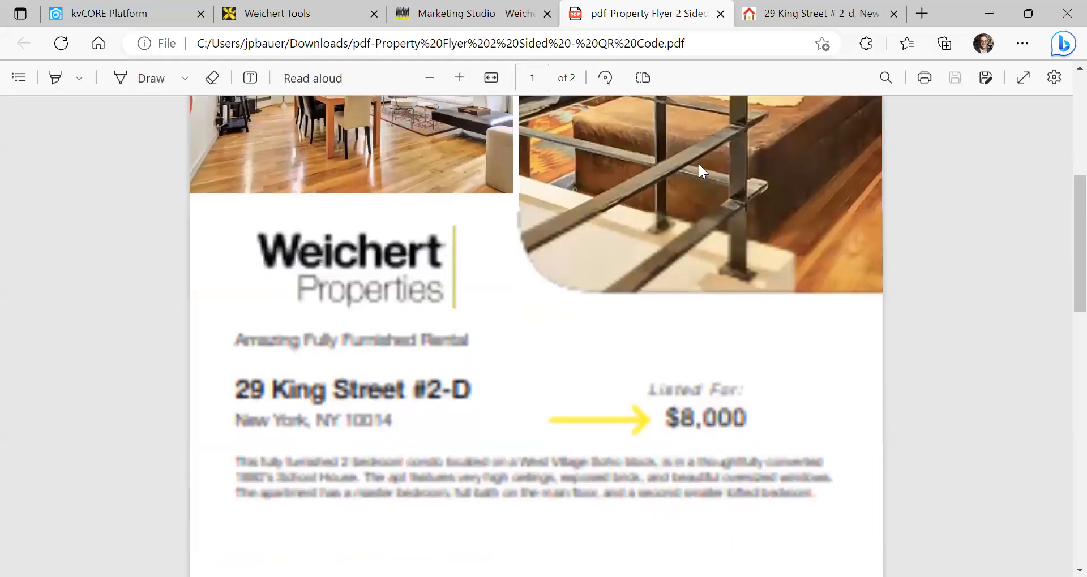
scroll(765, 173, "down", 15)
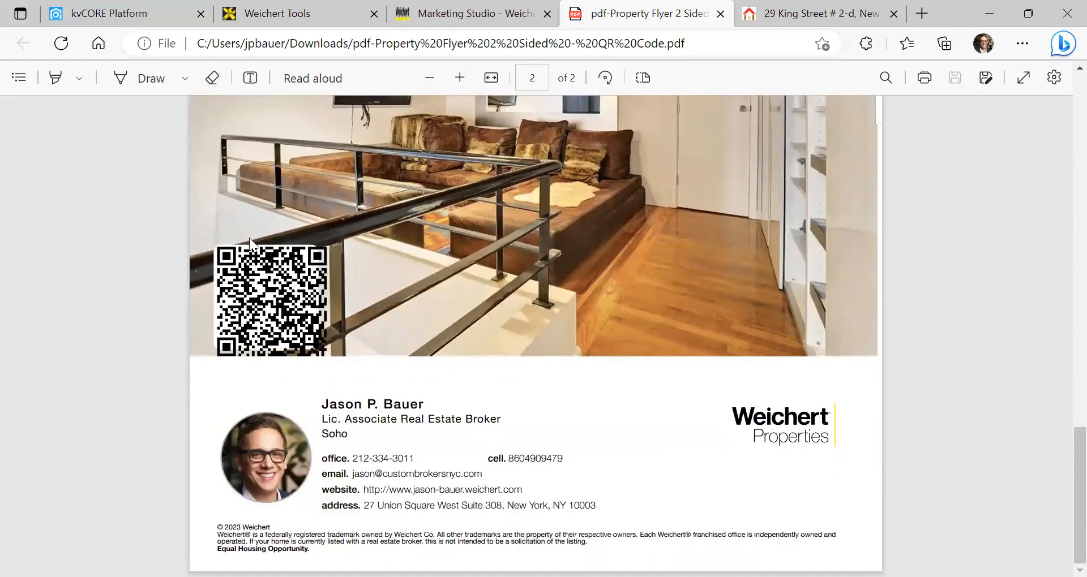
scroll(502, 311, "up", 6)
scroll(513, 310, "down", 6)
scroll(530, 306, "up", 20)
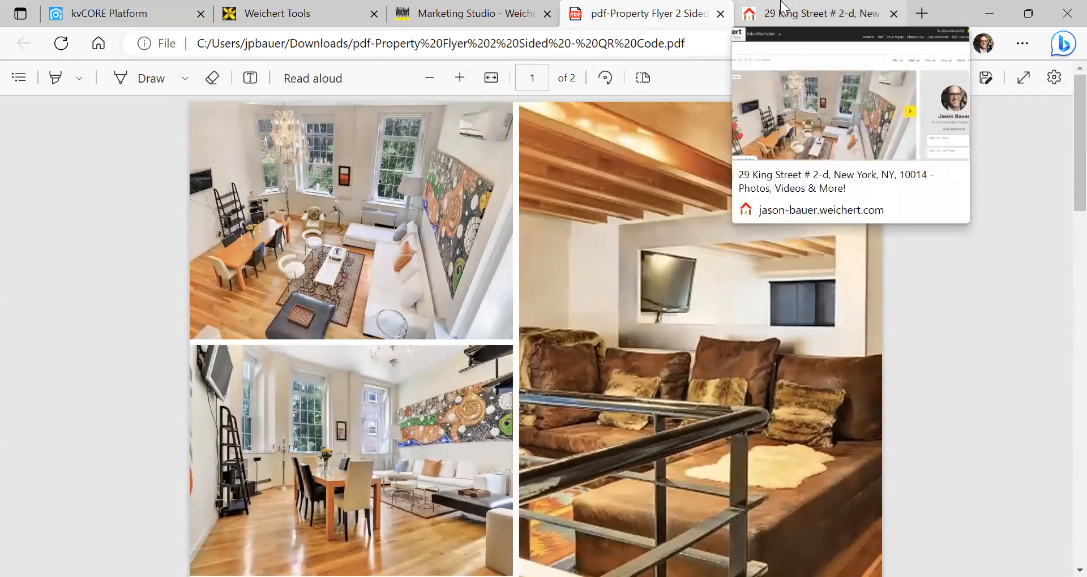
left_click(503, 13)
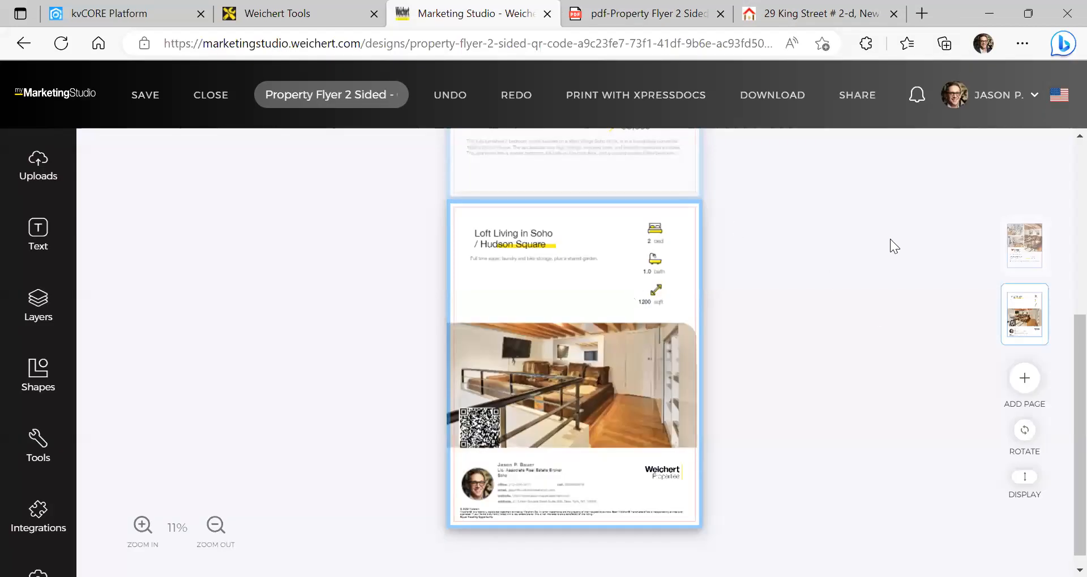
Send the flyer to Xpressdocs for printing, accepting the spell check
left_click(624, 102)
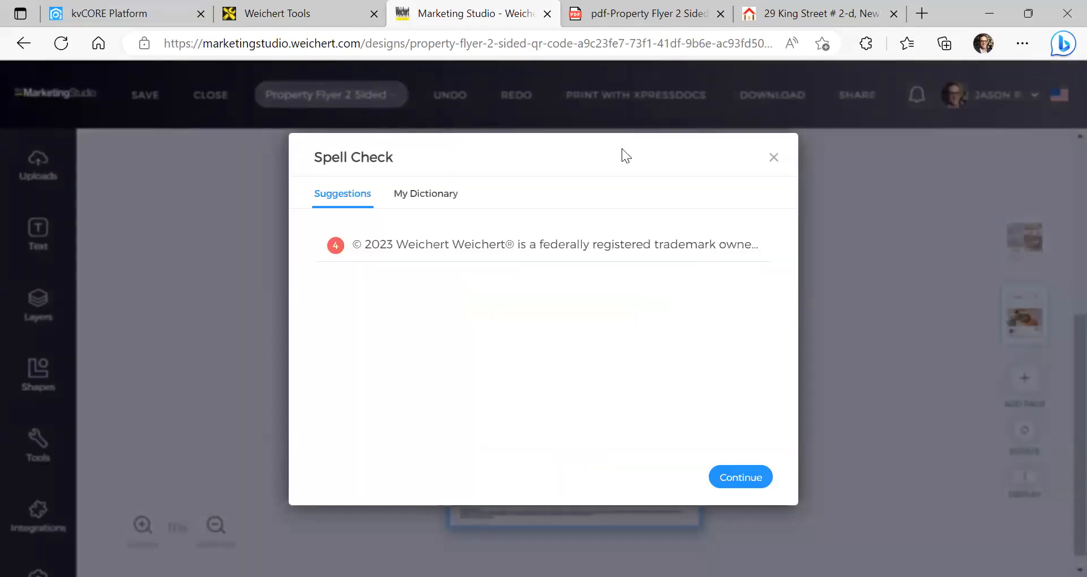
left_click(732, 478)
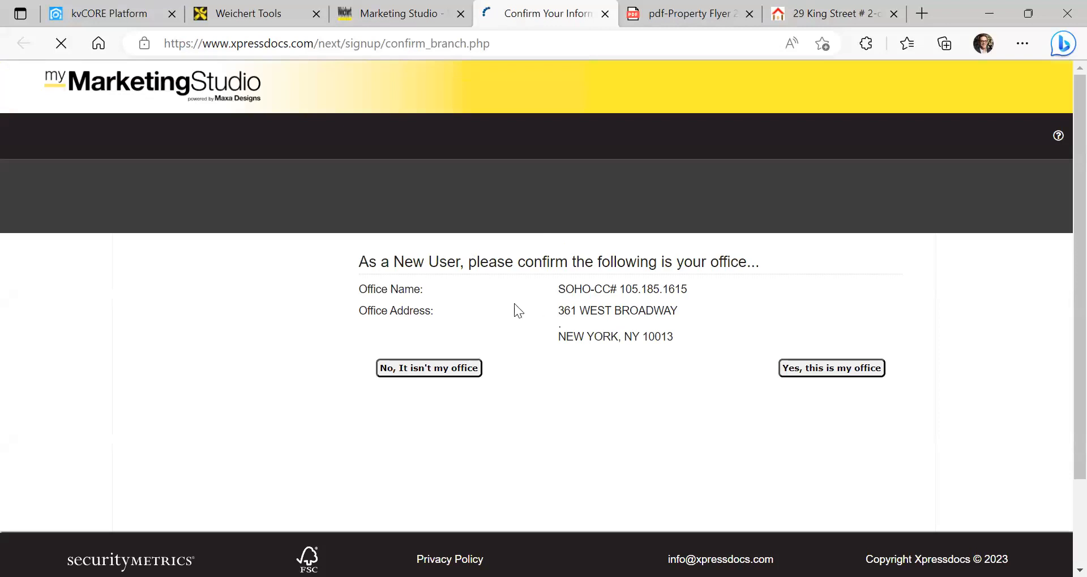
left_click(394, 13)
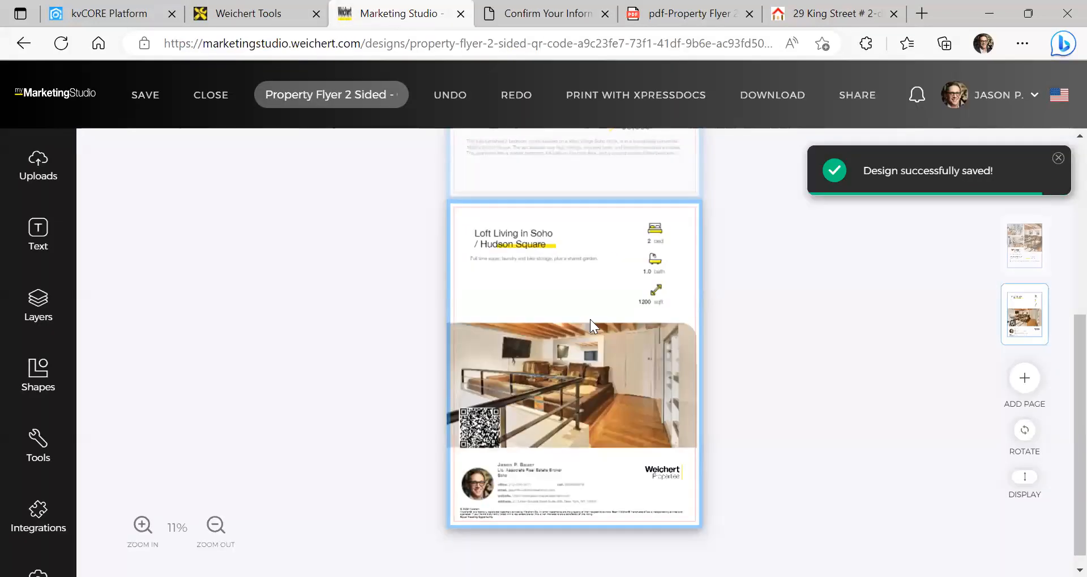
Dismiss the design-saved notice and close the flyer back to the dashboard
scroll(355, 288, "up", 5)
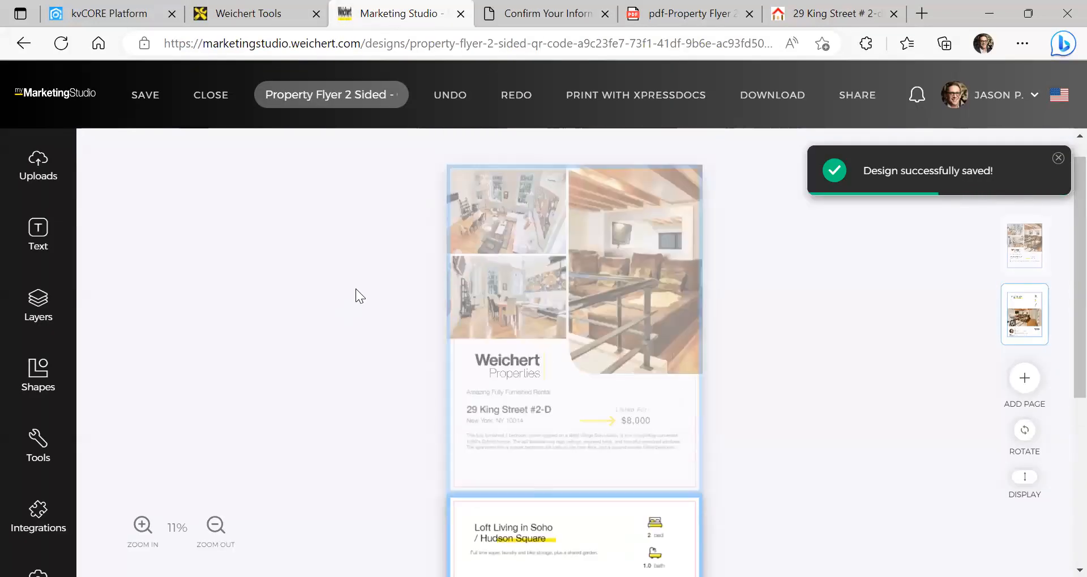
left_click(1058, 159)
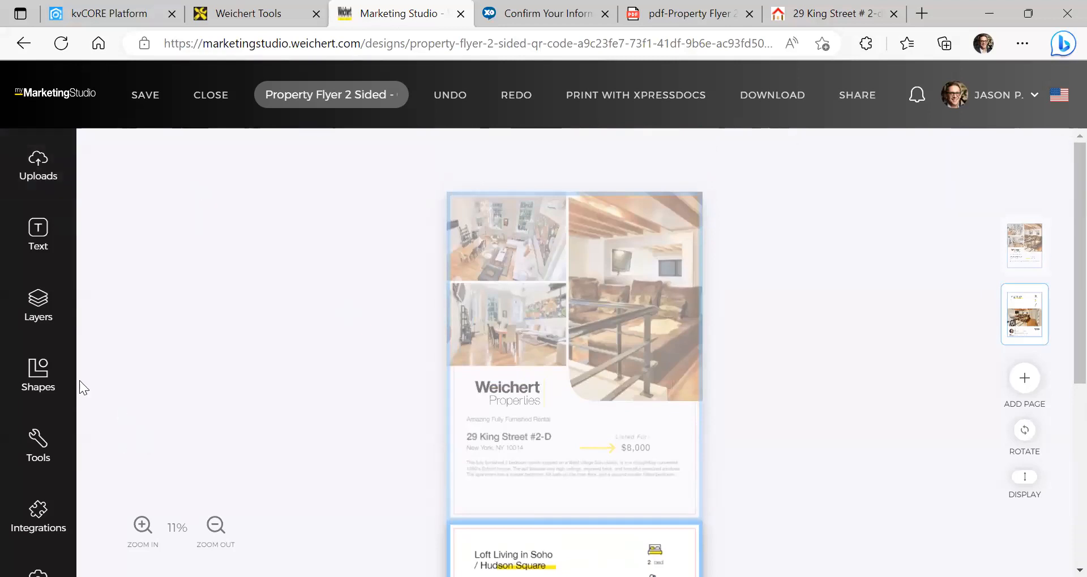
scroll(65, 368, "down", 3)
scroll(169, 307, "down", 5)
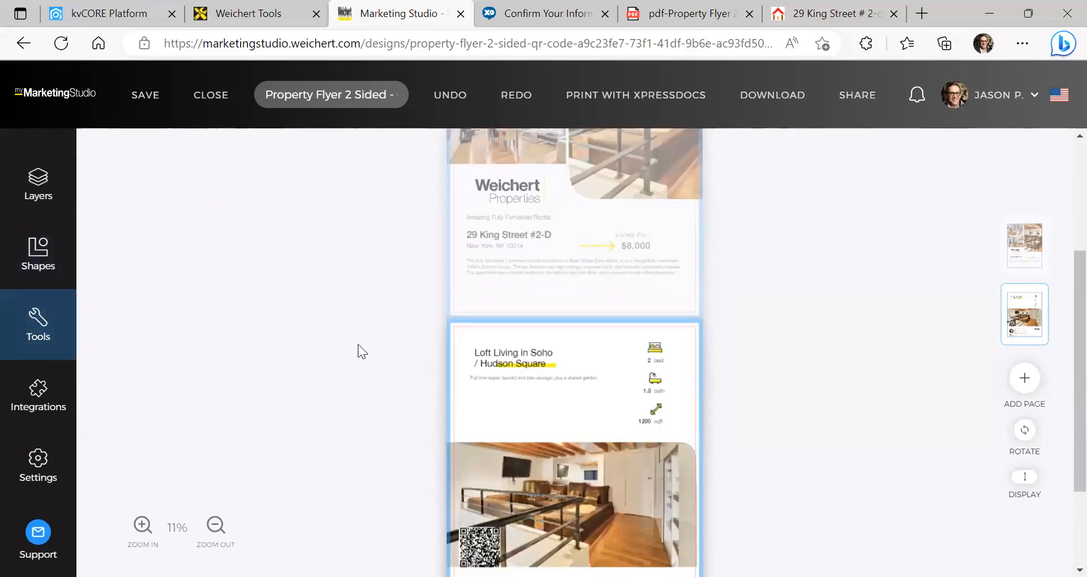
scroll(358, 344, "down", 2)
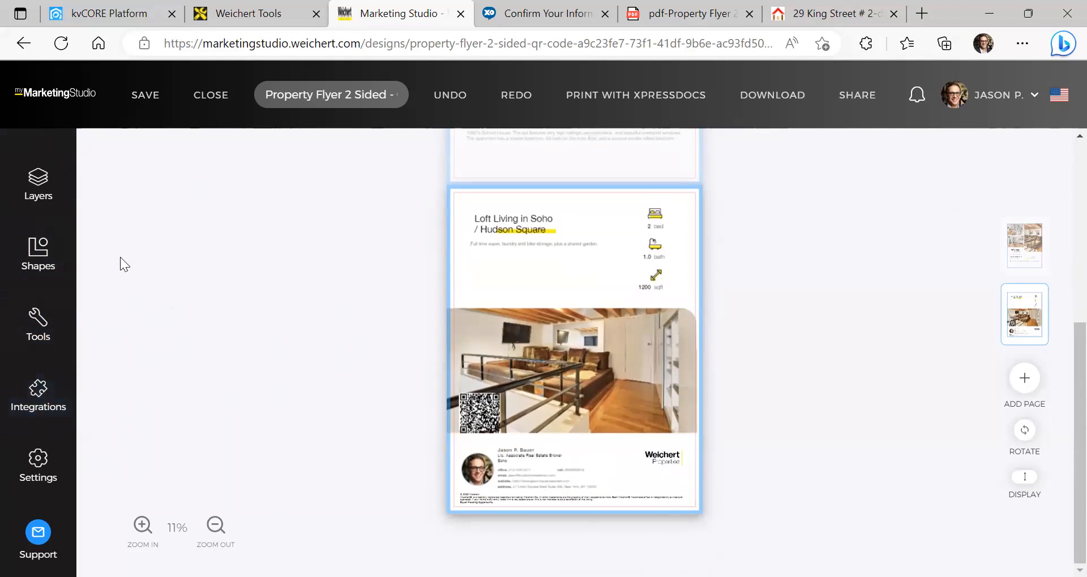
left_click(209, 93)
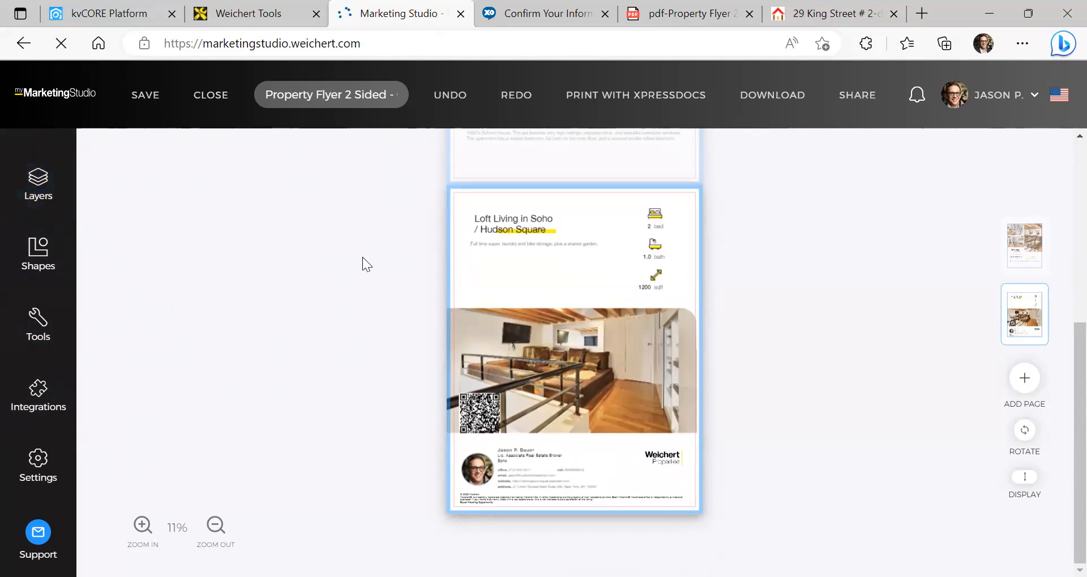
Browse Postcards - Weichert Properties and preview the 'This could be your new home' postcard
scroll(200, 353, "down", 10)
scroll(199, 357, "up", 5)
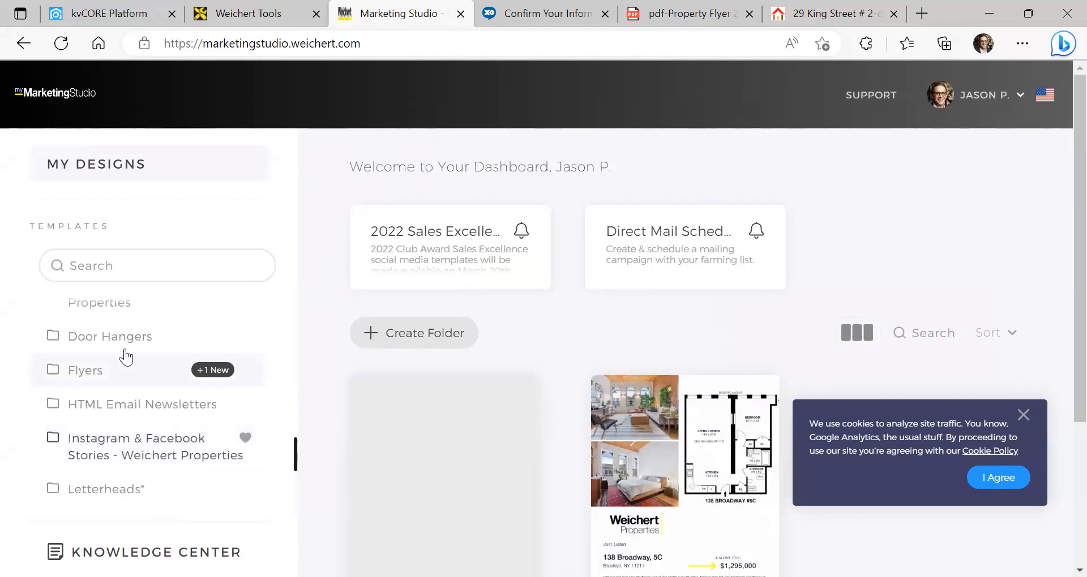
scroll(107, 352, "down", 5)
scroll(212, 399, "up", 3)
left_click(139, 385)
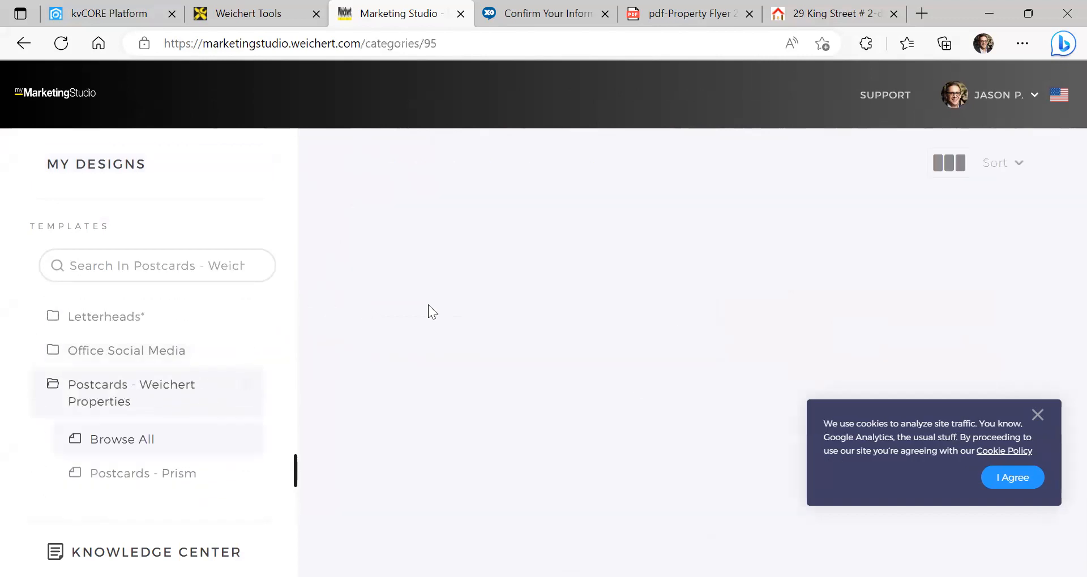
left_click(1036, 415)
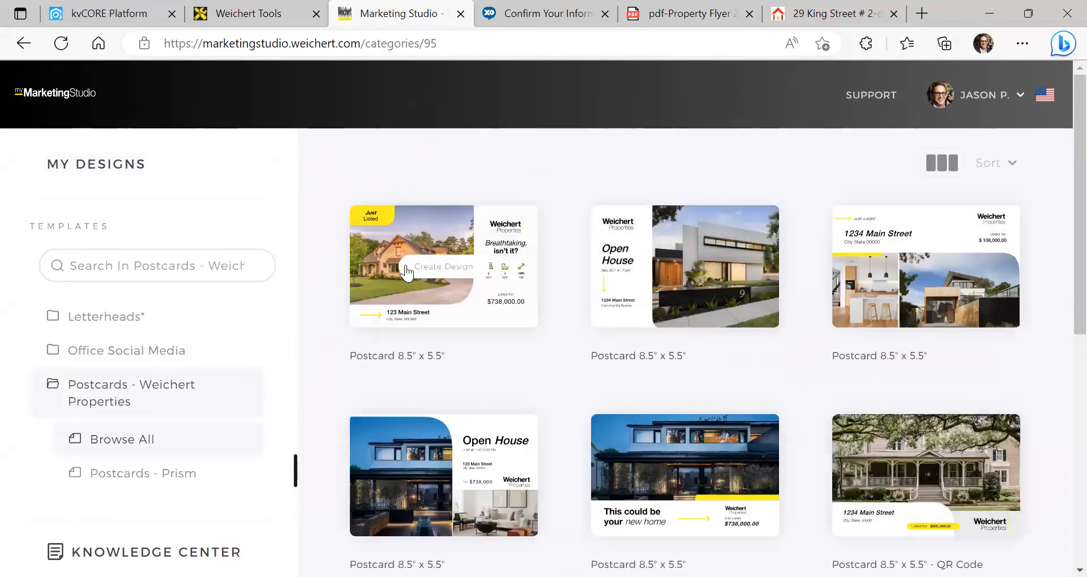
scroll(793, 300, "down", 3)
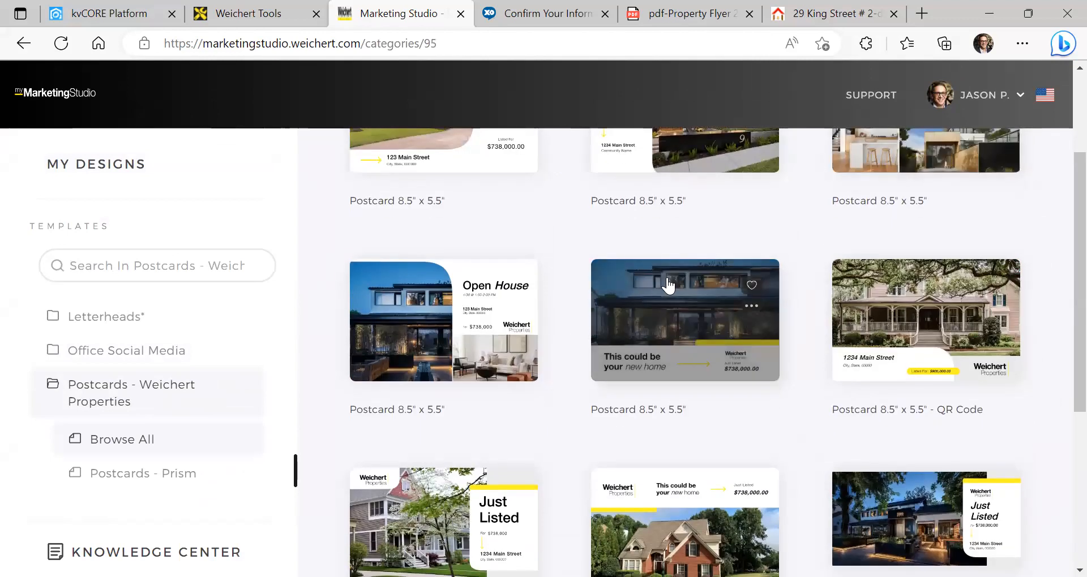
left_click(704, 277)
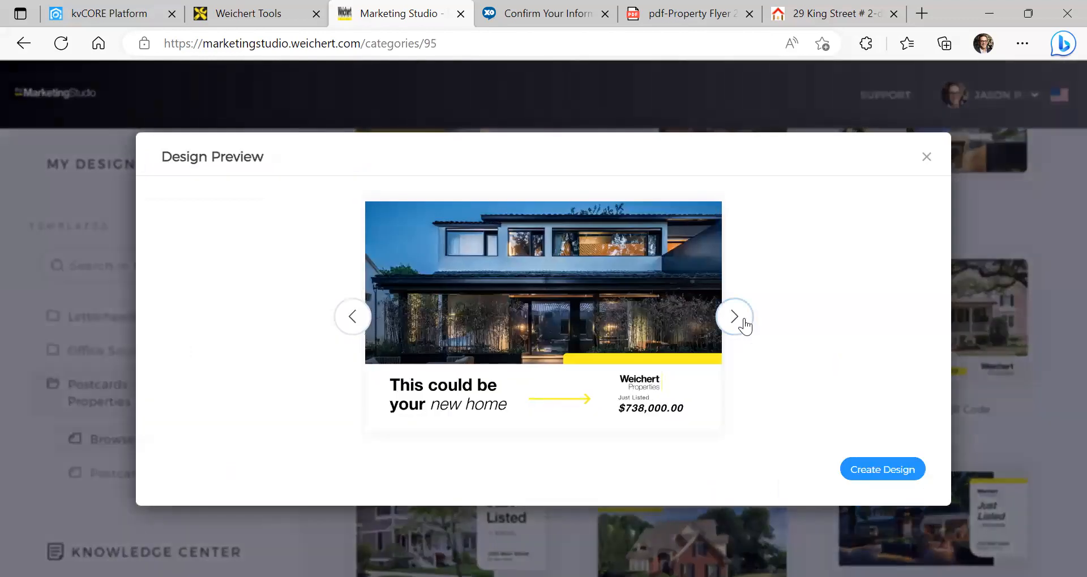
left_click(742, 320)
left_click(878, 473)
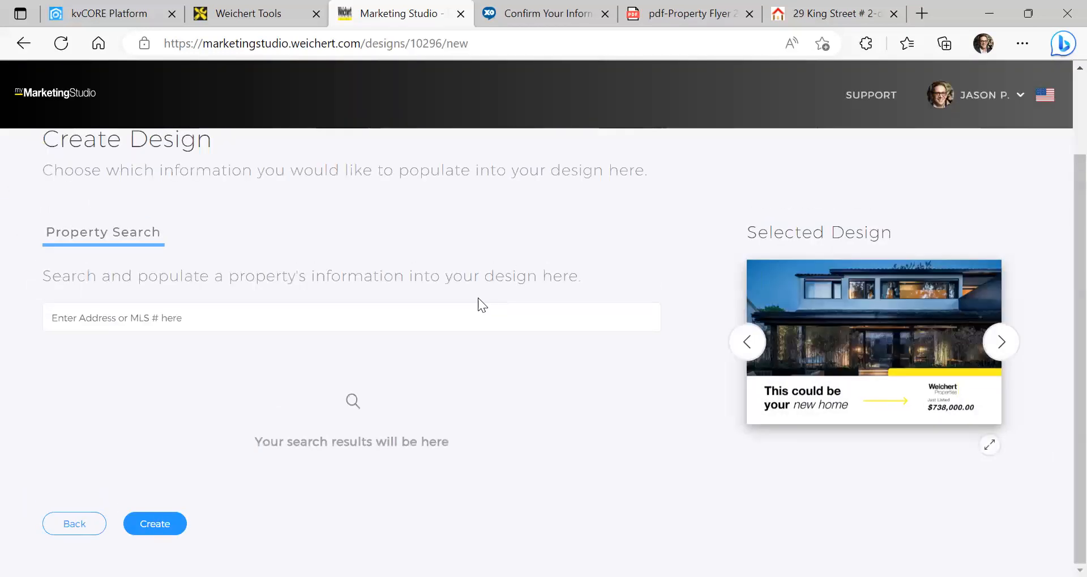
left_click(407, 320)
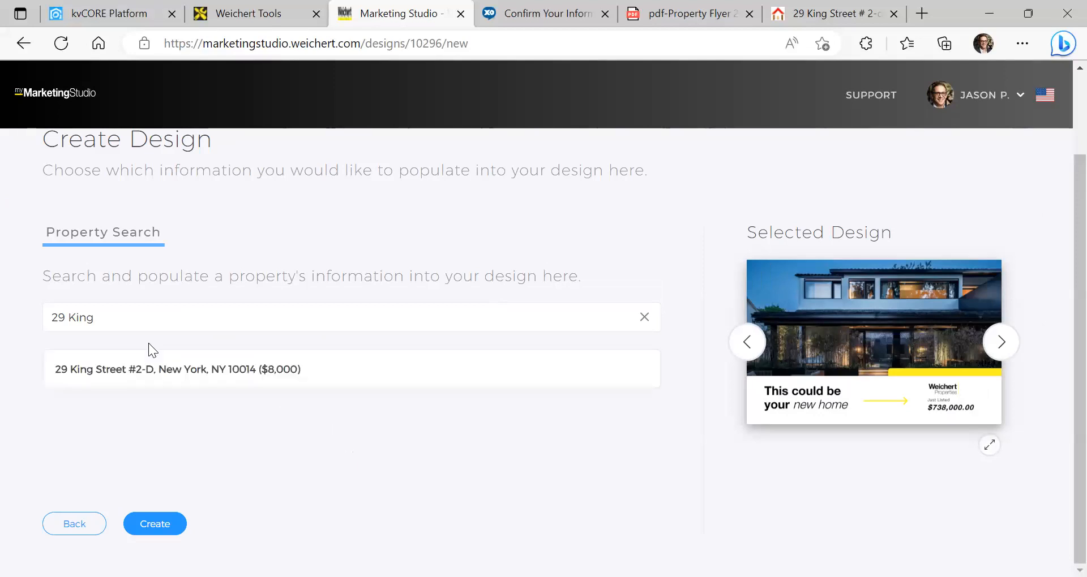
left_click(163, 368)
scroll(250, 357, "down", 7)
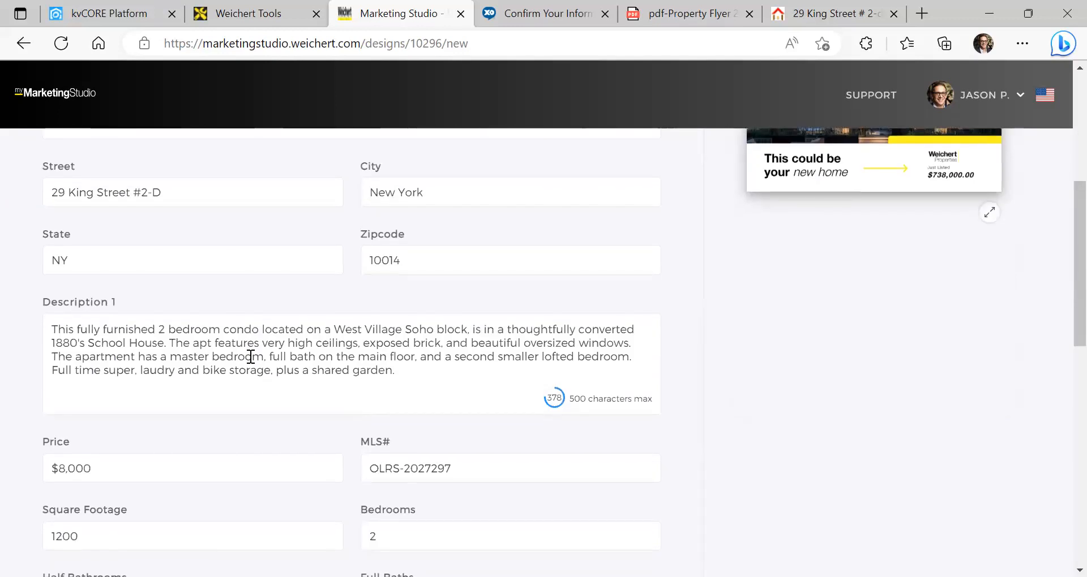
scroll(252, 357, "down", 9)
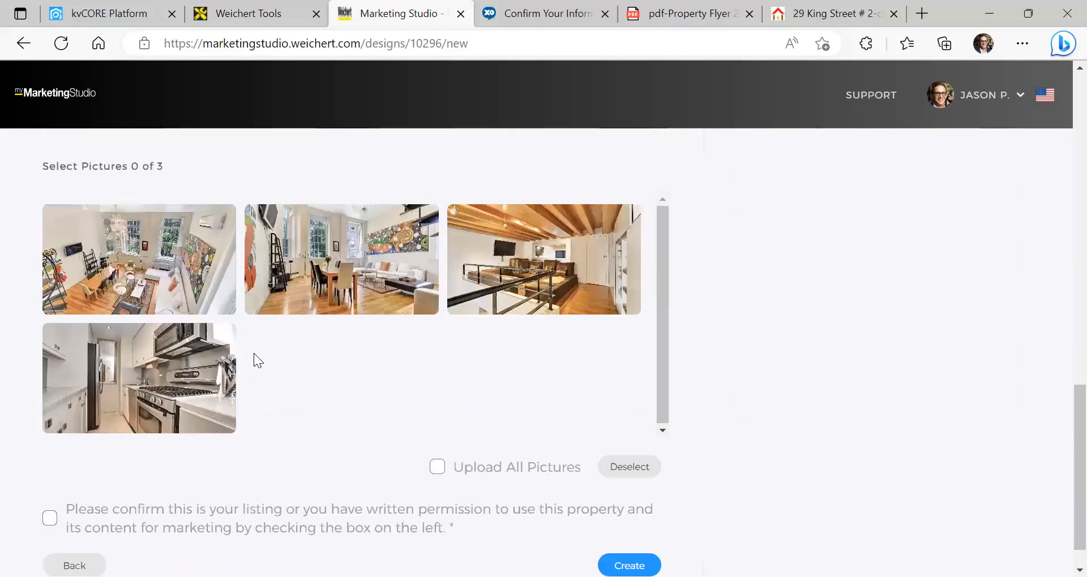
left_click(436, 427)
left_click(53, 473)
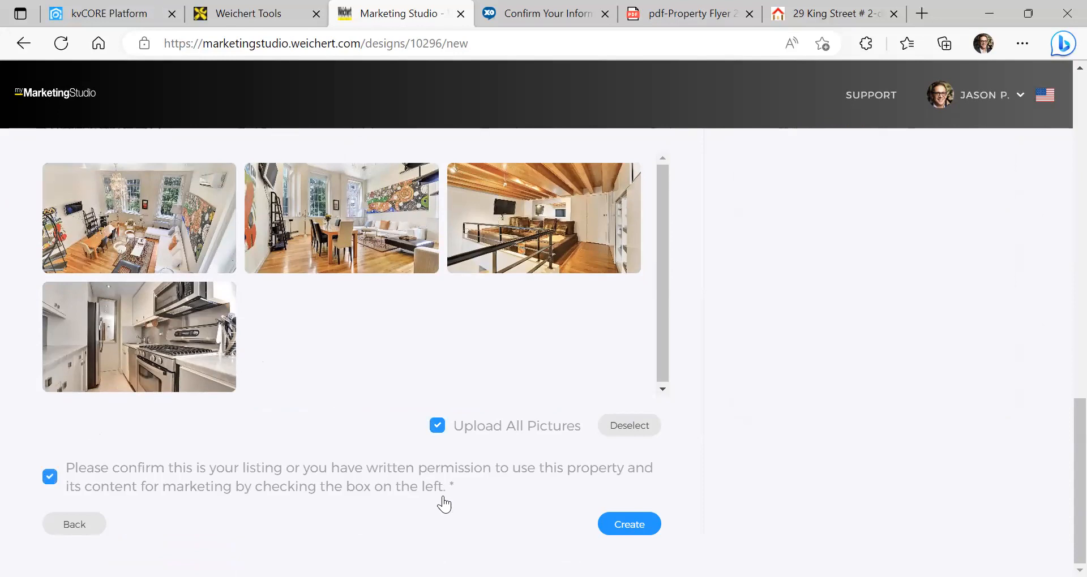
left_click(623, 526)
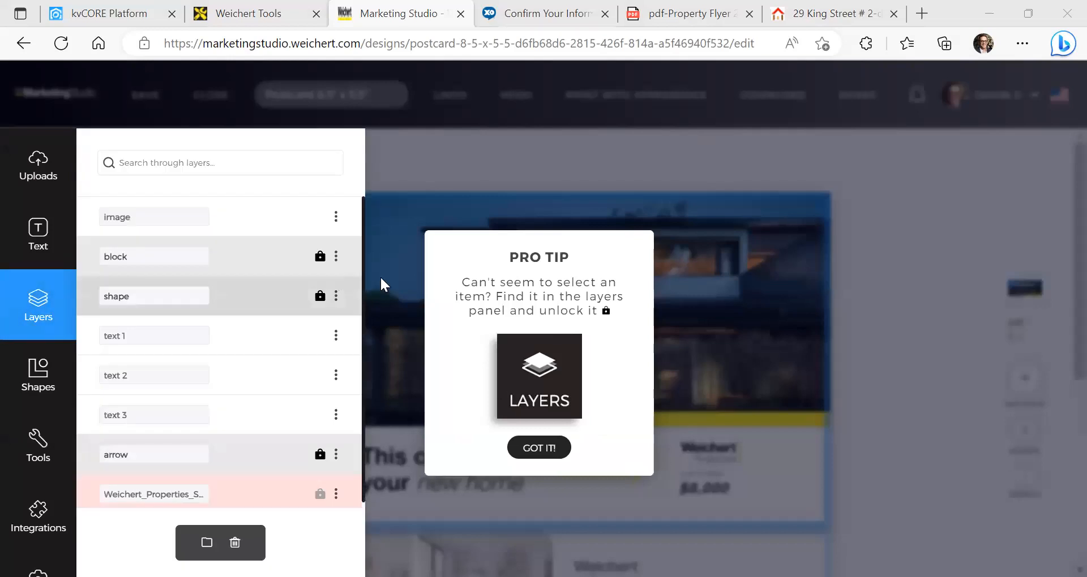
left_click(538, 447)
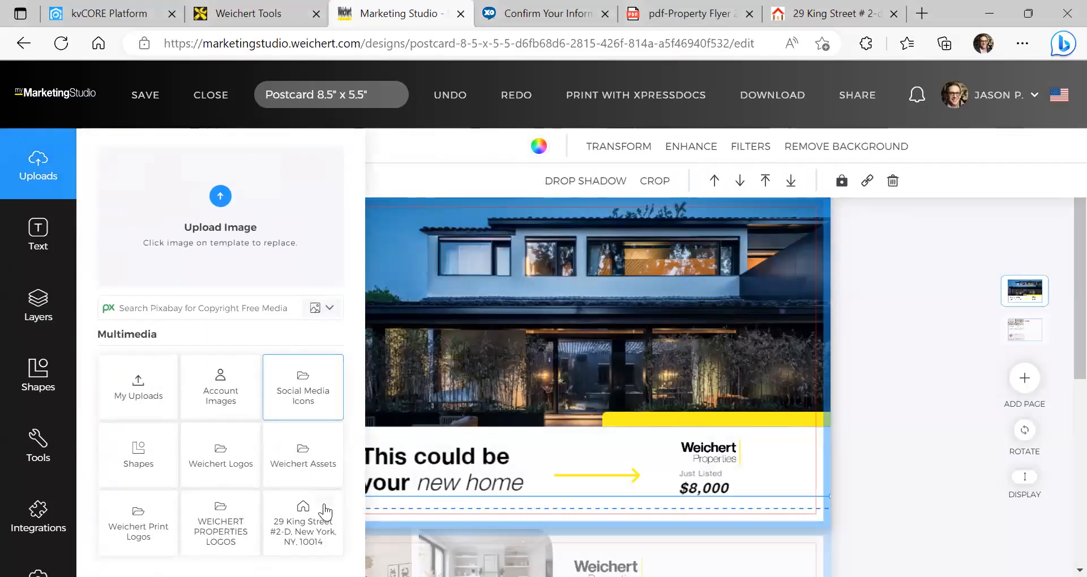
left_click(323, 501)
left_click(302, 508)
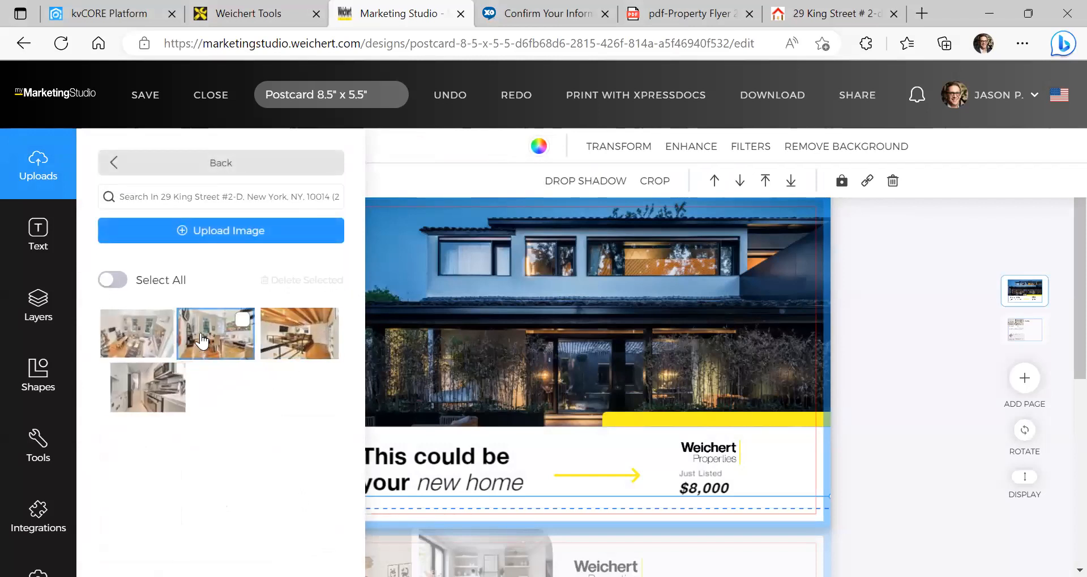
left_click(162, 343)
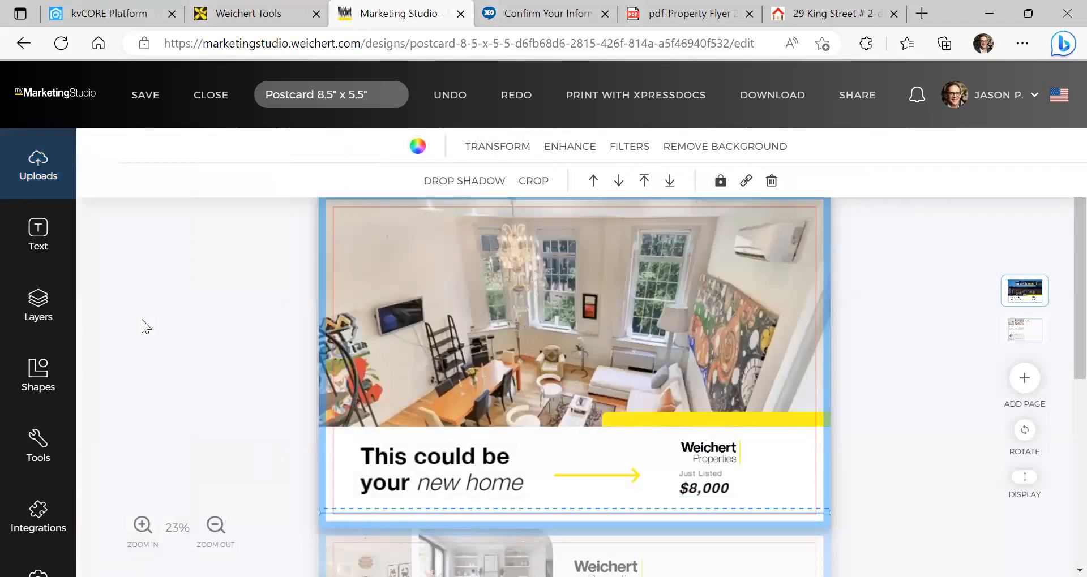
mouse_move(591, 336)
left_mouse_down()
mouse_move(590, 286)
mouse_move(592, 340)
left_mouse_up()
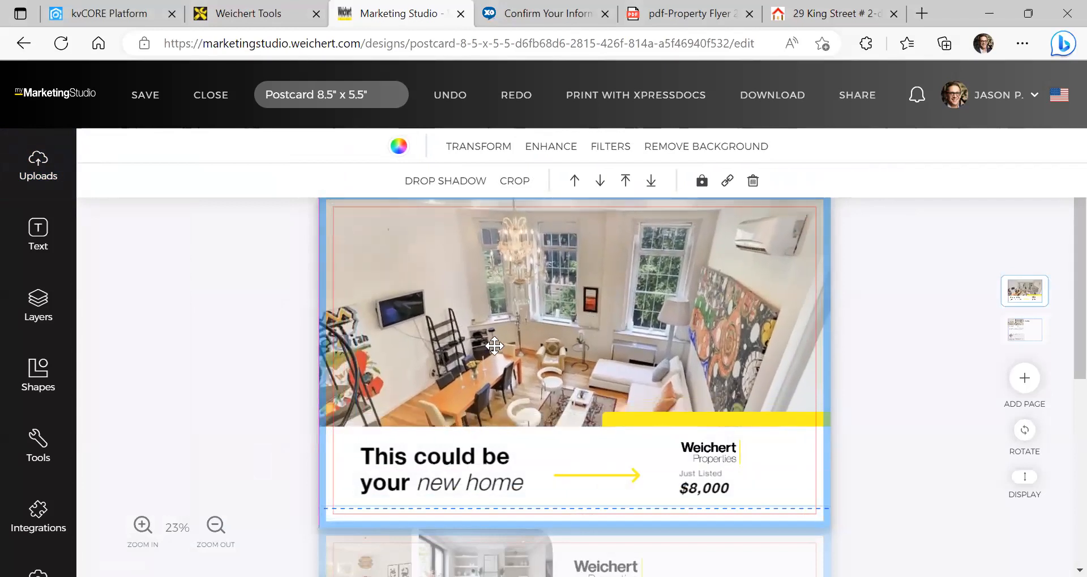
Select the full two-line headline text on the postcard front
left_click(38, 164)
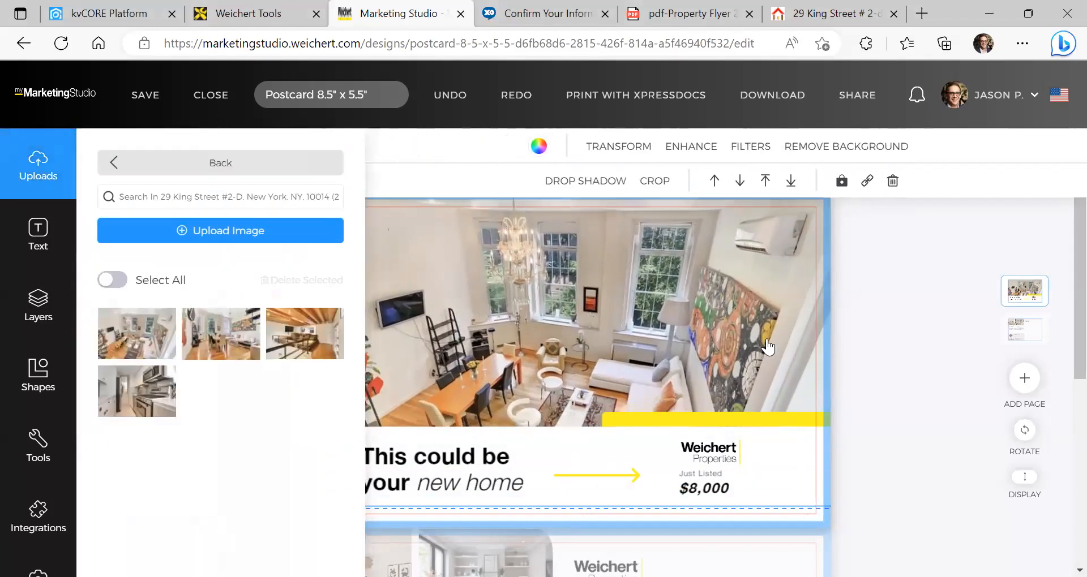
left_click(424, 456)
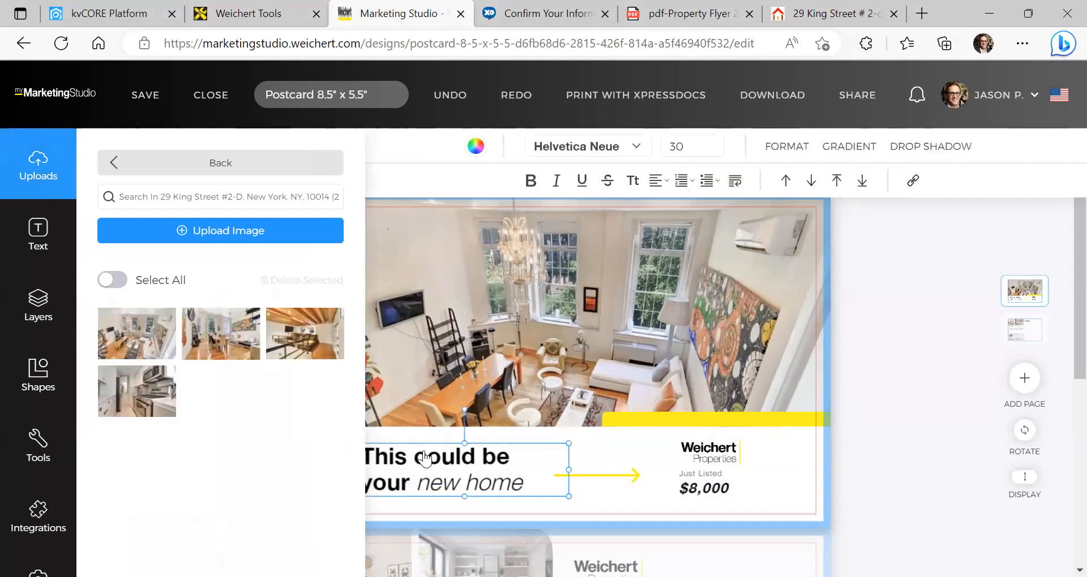
left_click(493, 474)
left_click_drag(518, 475, 326, 414)
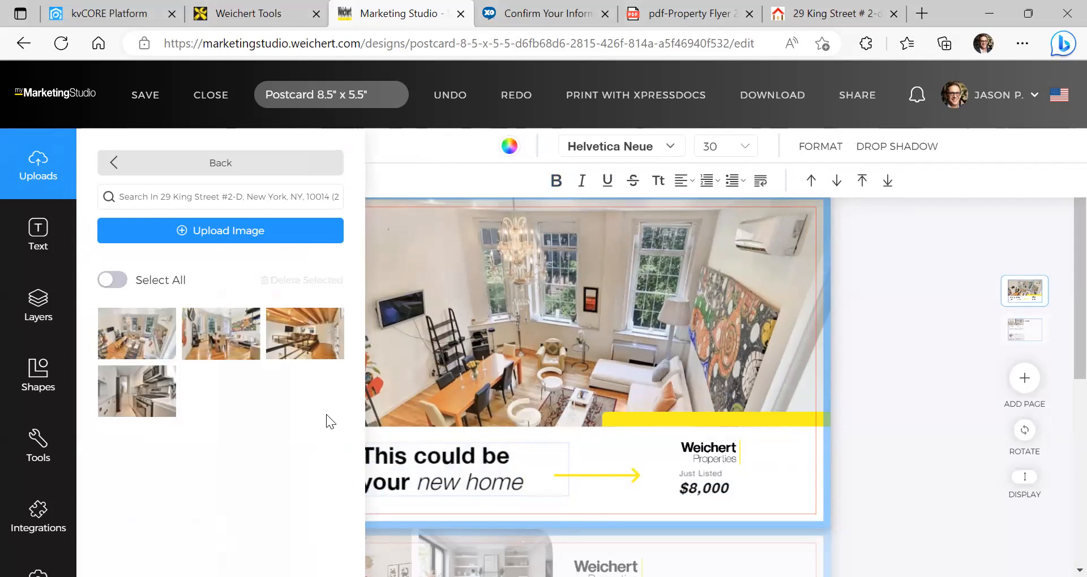
left_click(116, 170)
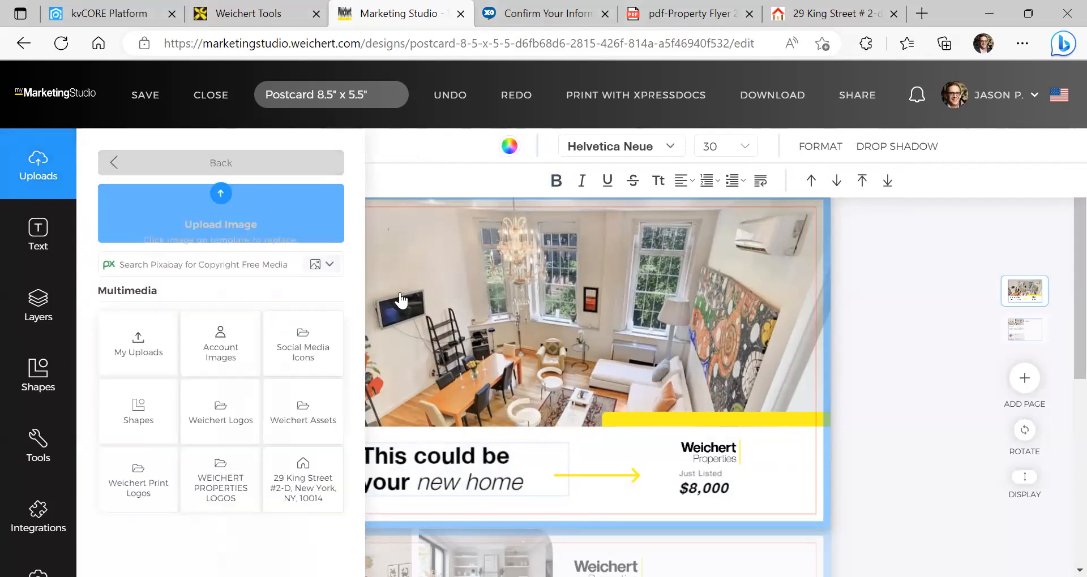
left_click(503, 471)
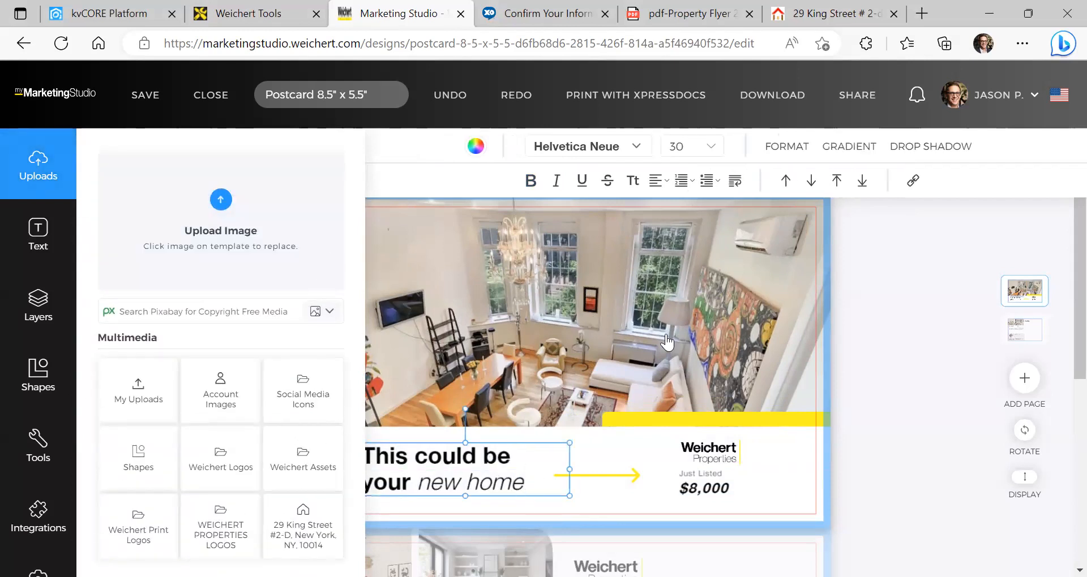
scroll(871, 272, "down", 4)
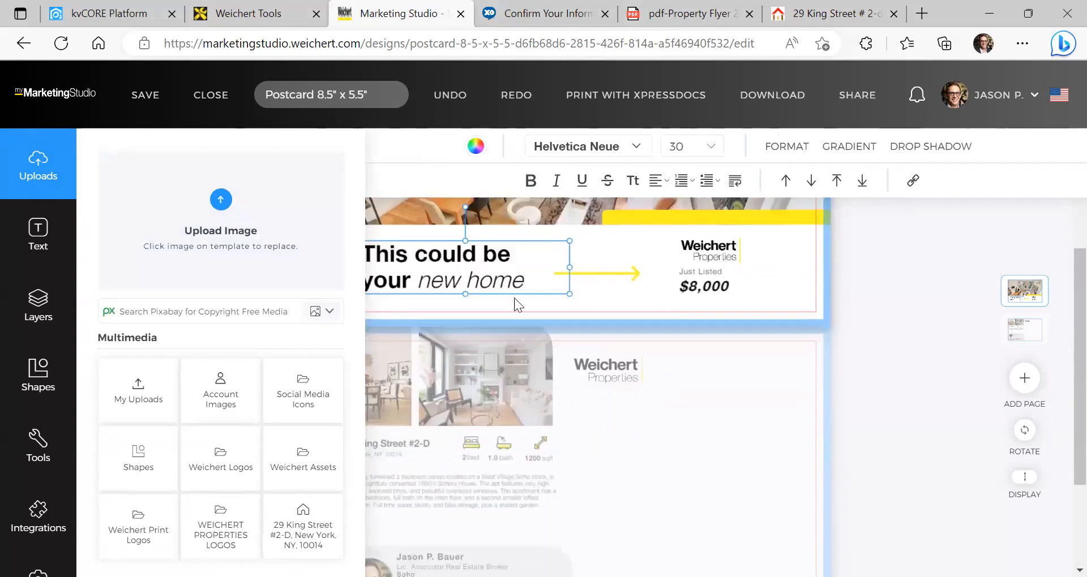
left_click(503, 262)
triple_click(503, 264)
left_click_drag(546, 287, 245, 199)
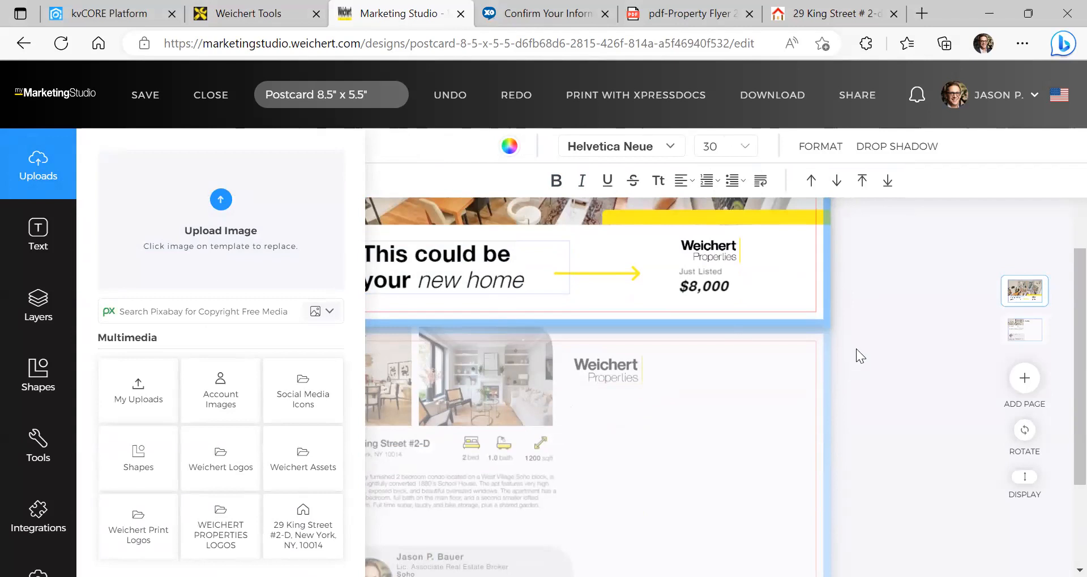
Switch to the back page and open the photo upload picker, closing it without uploading
left_click(571, 262)
left_click(581, 361)
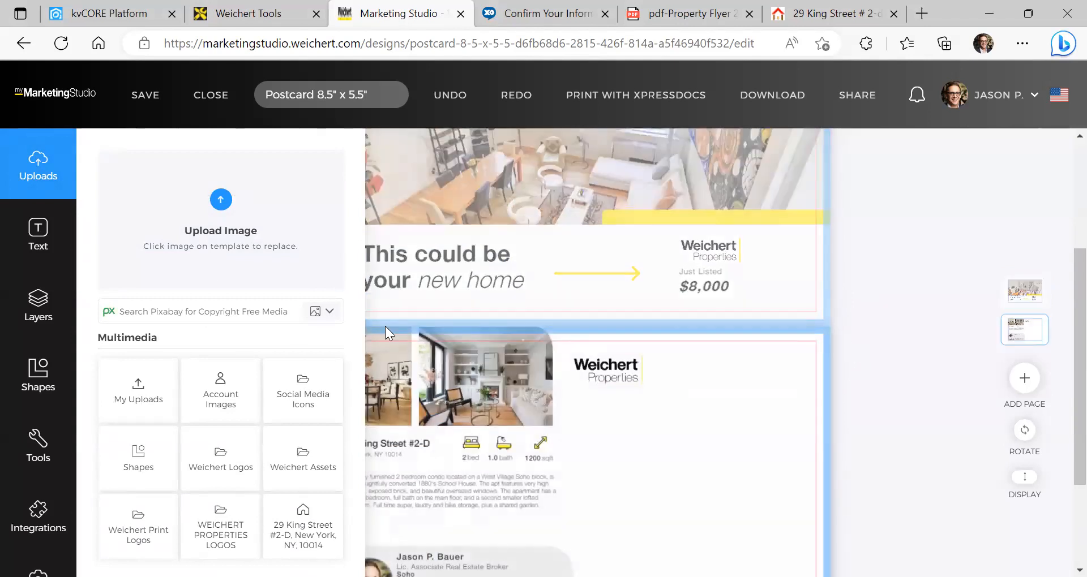
left_click(337, 230)
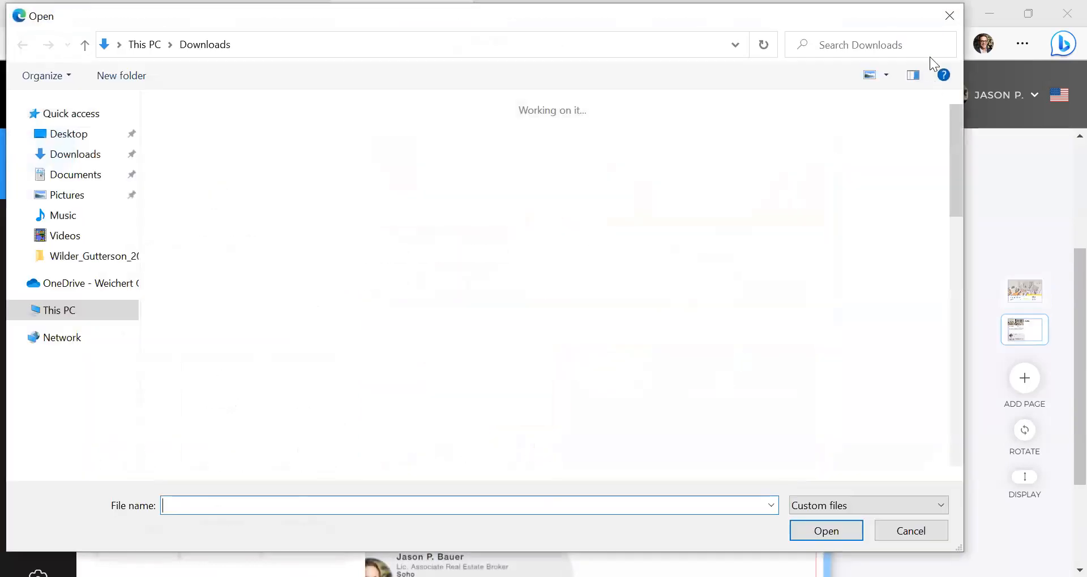
left_click(948, 14)
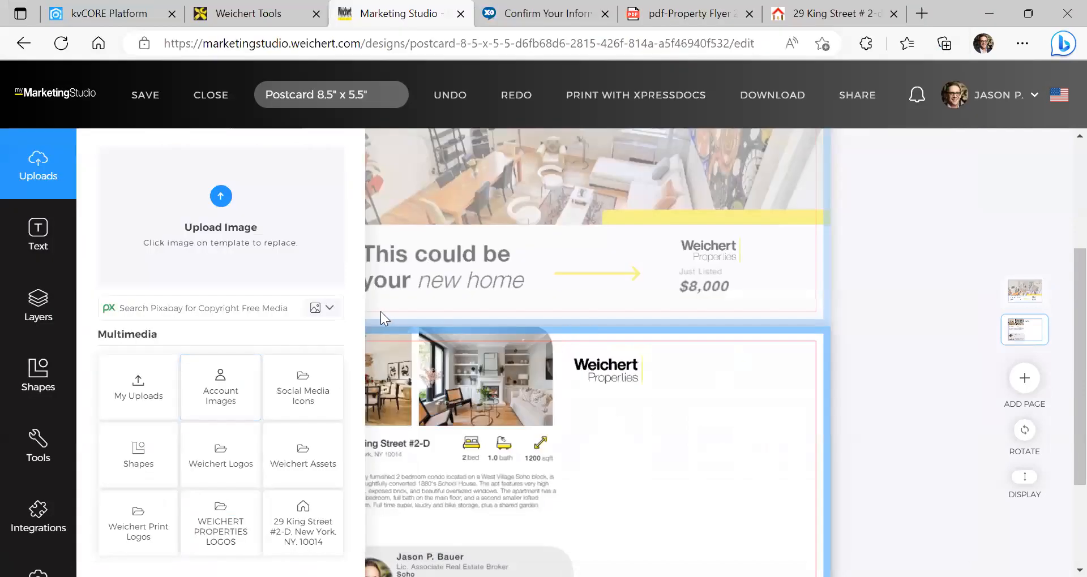
scroll(724, 360, "up", 3)
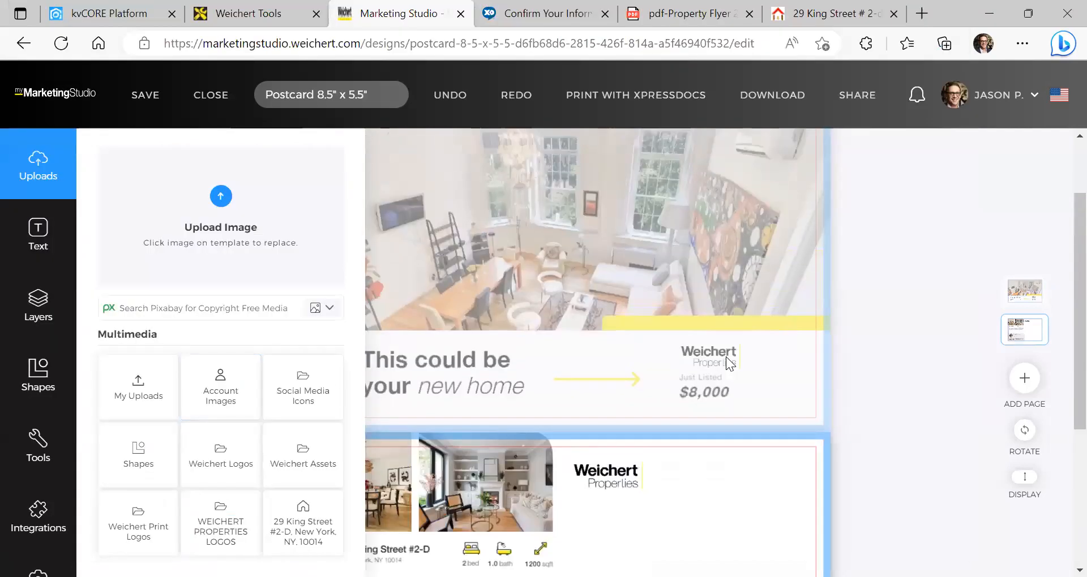
Zoom the page to 80%, retype the headline as 'Loft Living in Hudson Square', and delete 'Just Listed'
key("ctrl+minus")
key("ctrl+minus")
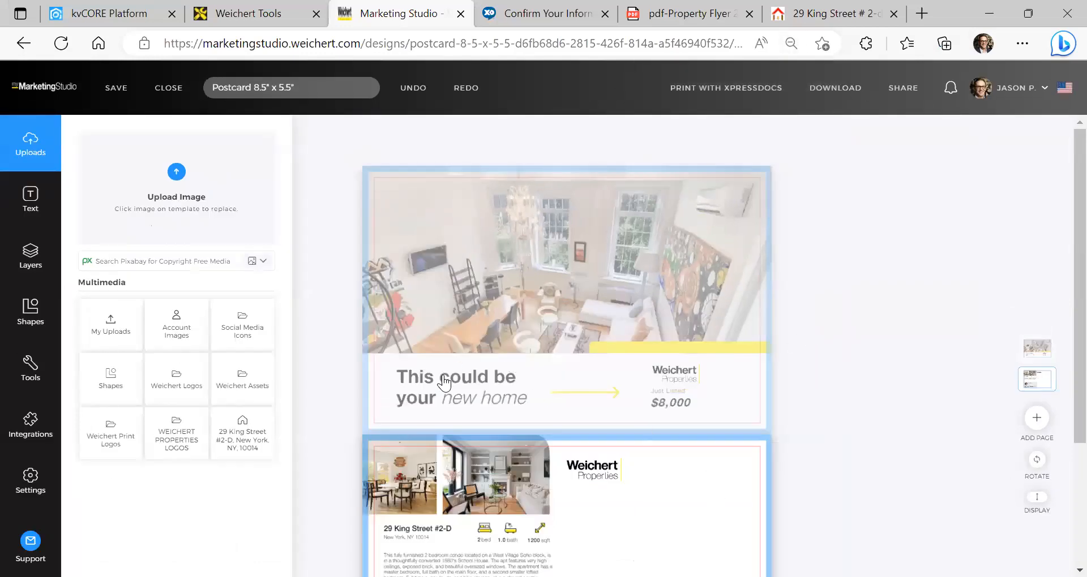
triple_click(461, 383)
left_click_drag(530, 396, 403, 367)
type("Loft Living in Hudson Square")
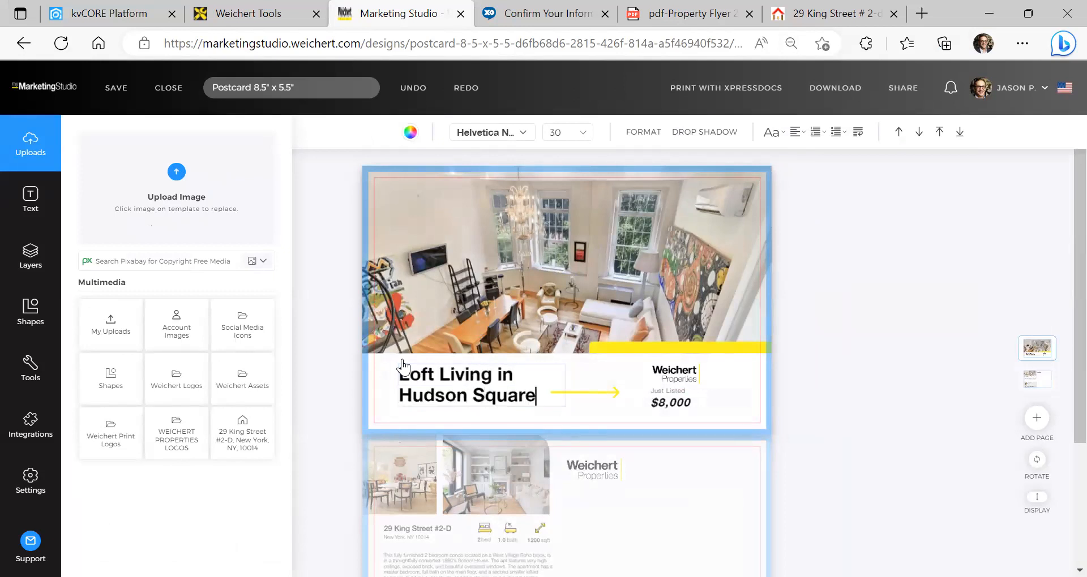
scroll(655, 294, "down", 2)
left_click(676, 255)
left_click(672, 253)
double_click(668, 252)
key("BackSpace")
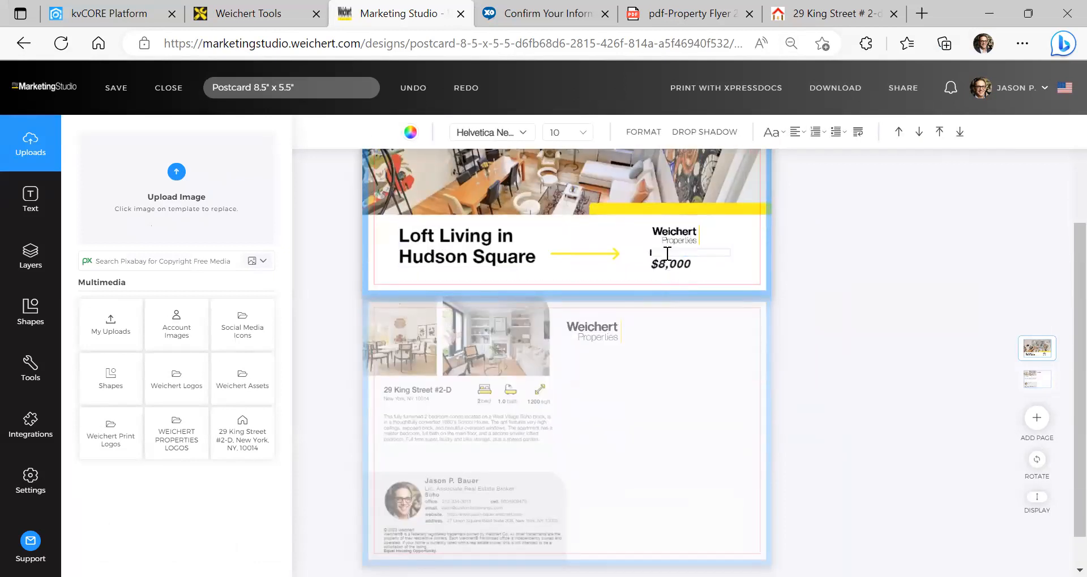
left_click(631, 271)
scroll(527, 317, "down", 1)
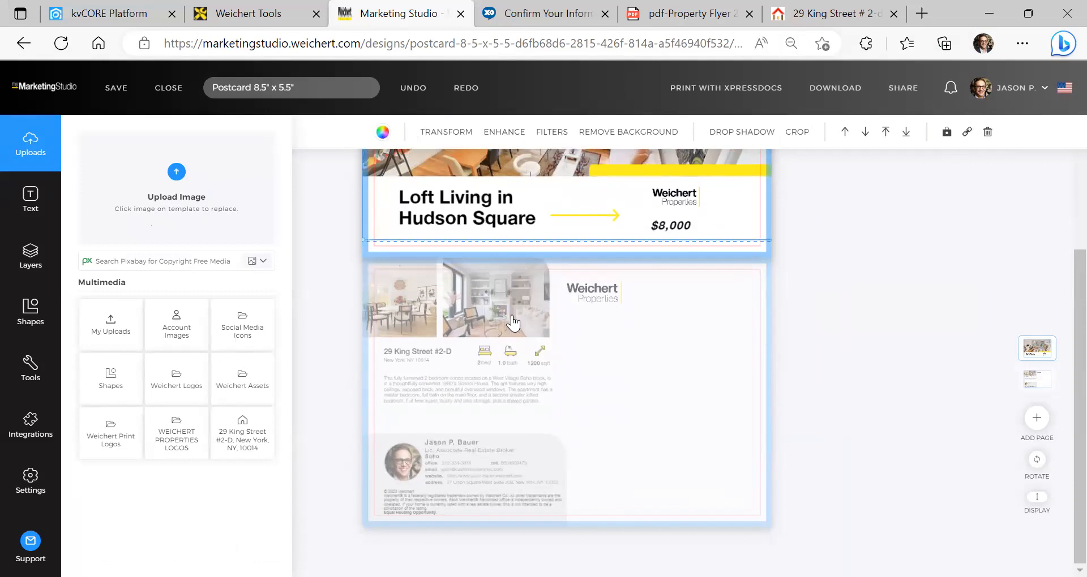
left_click(510, 320)
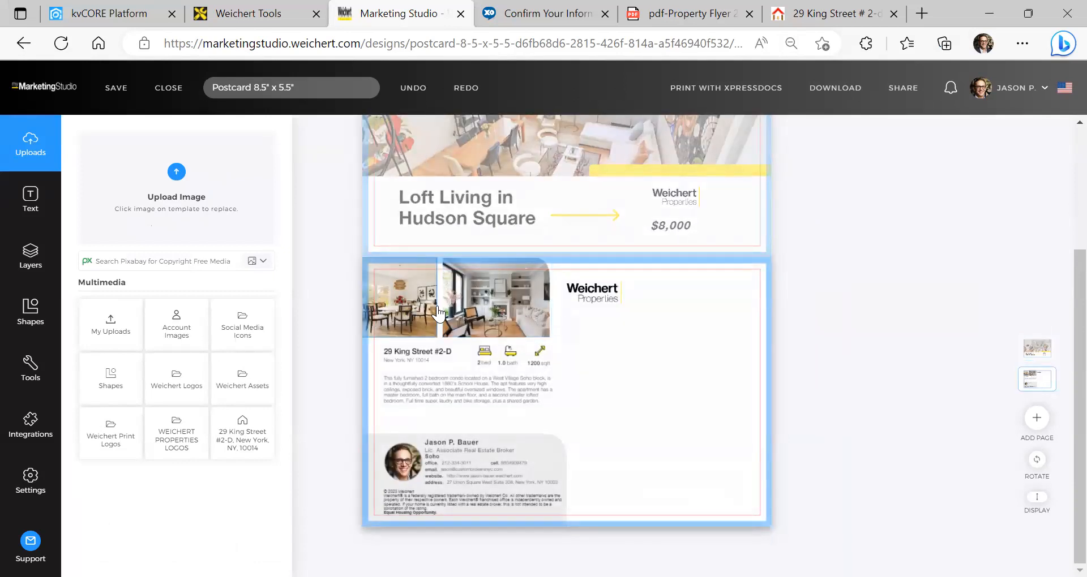
left_click(254, 436)
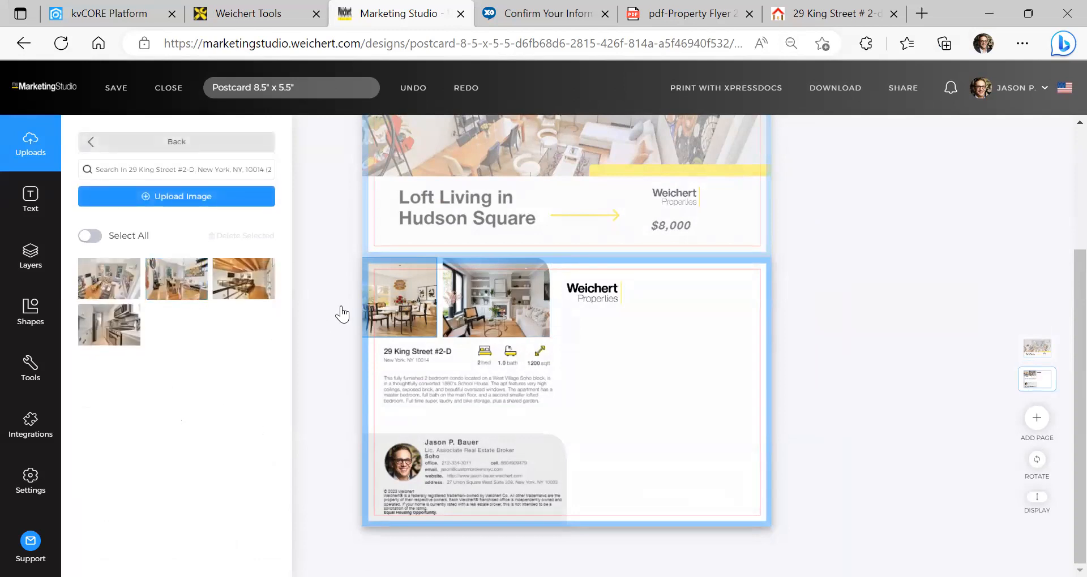
left_click(184, 280)
double_click(481, 329)
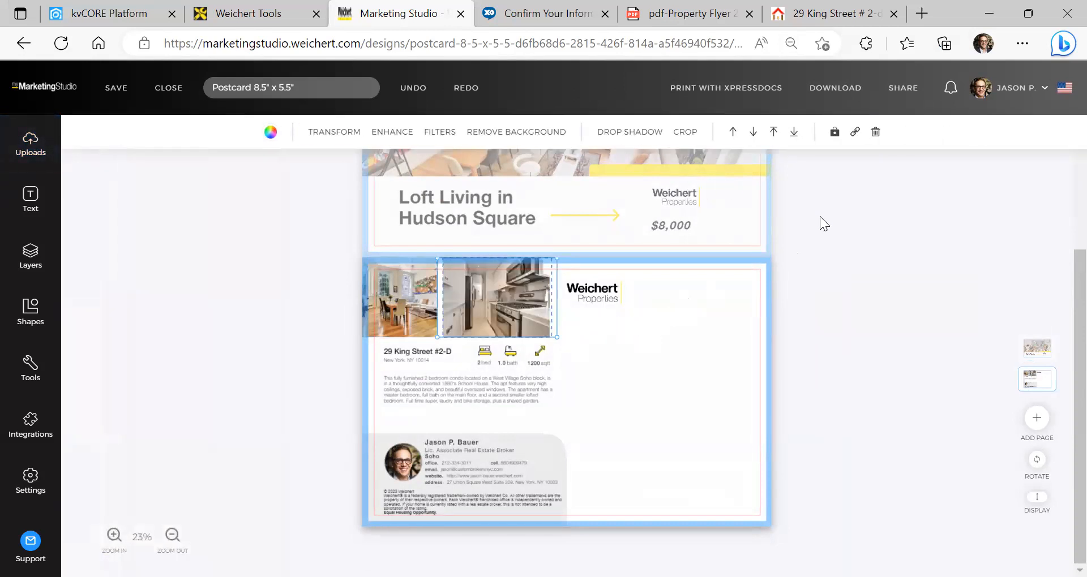
left_click(843, 234)
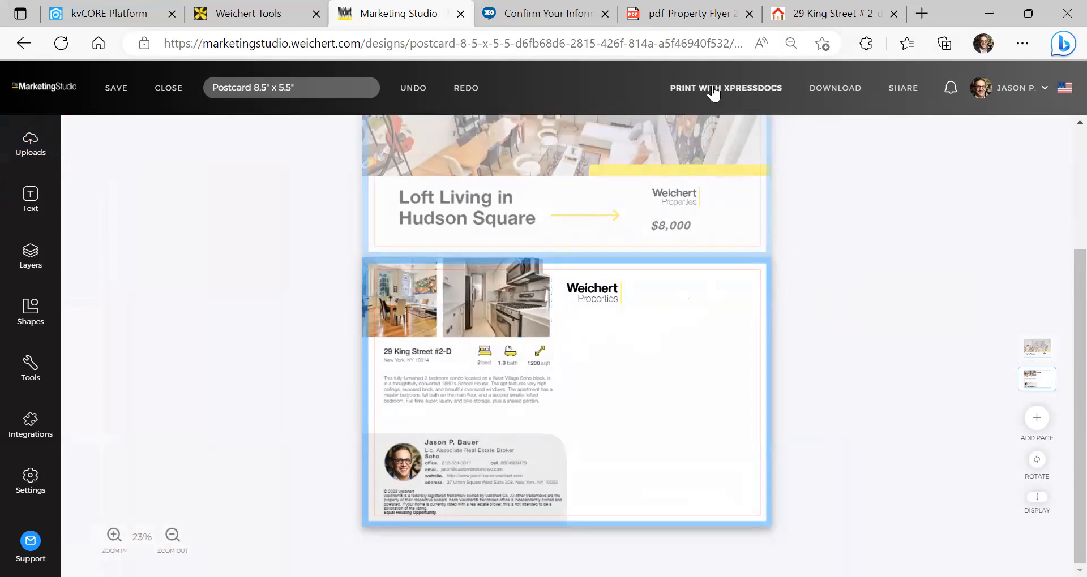
Send the postcard to Xpressdocs, accepting 'laundry' for 'laudry' in the spell check
left_click(713, 89)
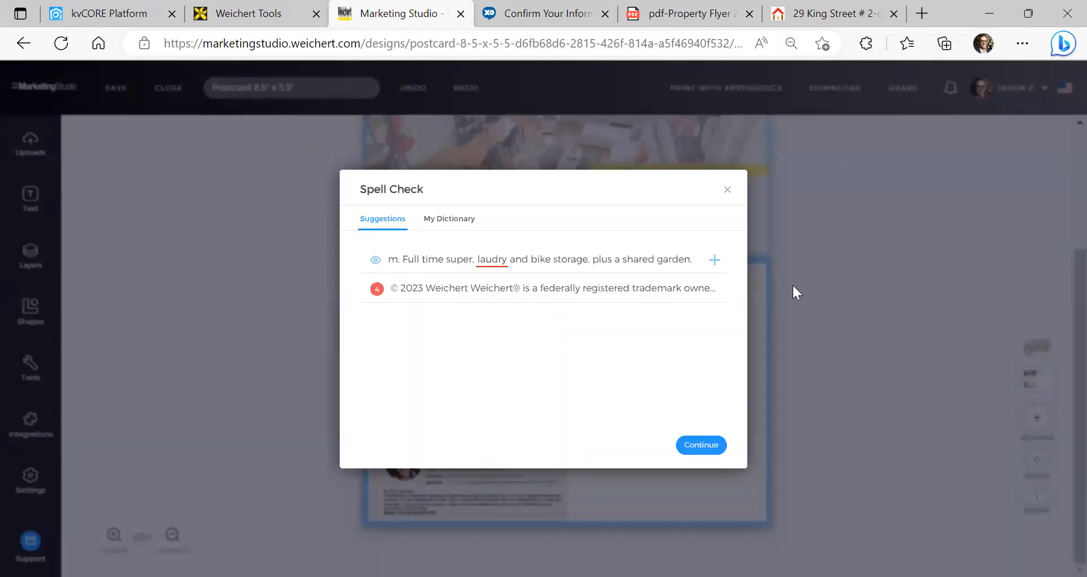
left_click(491, 261)
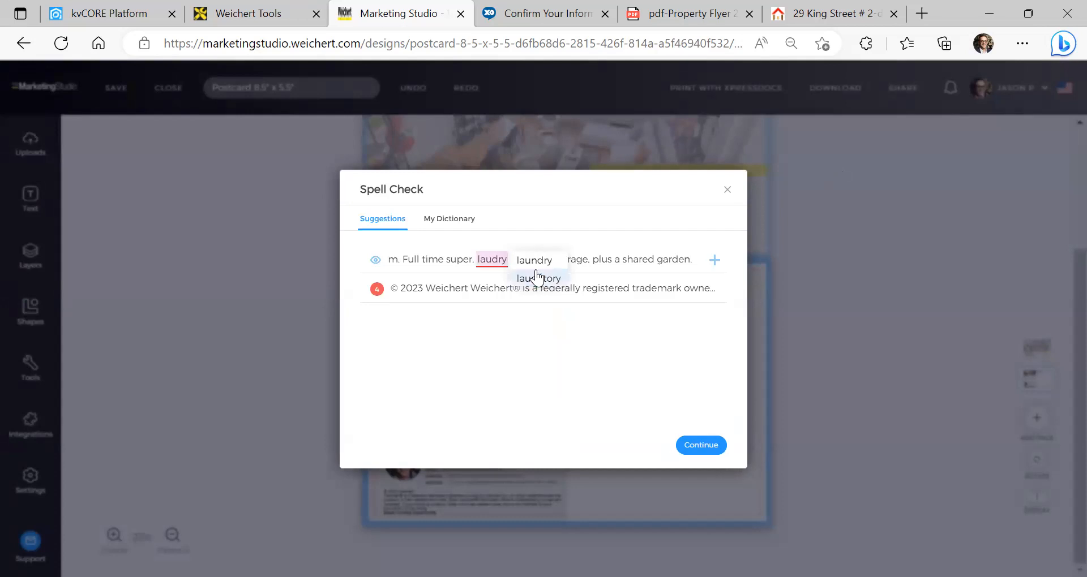
left_click(534, 261)
left_click(699, 447)
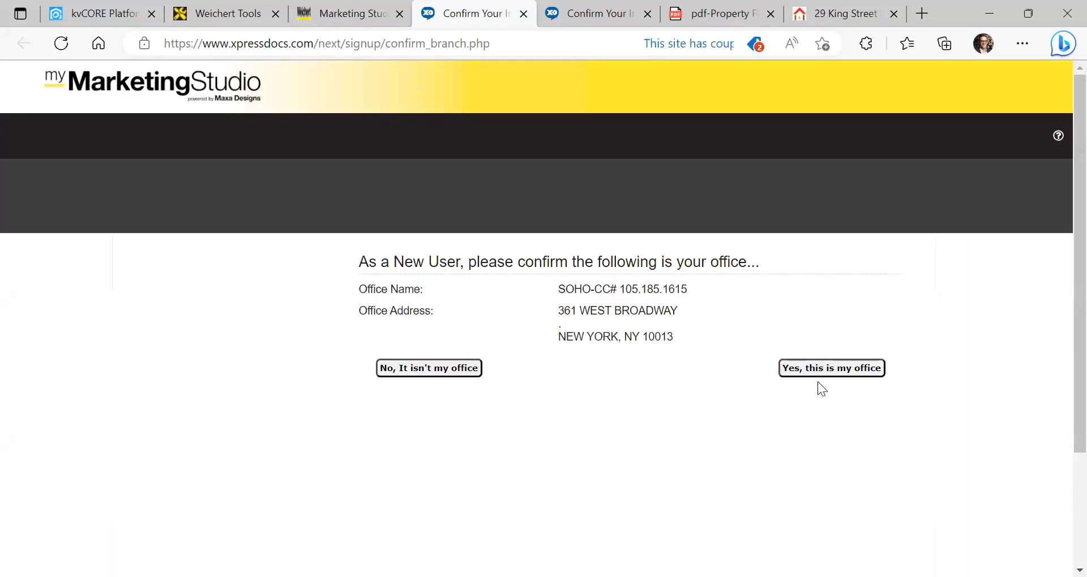
Confirm the listed office and keep Gloss Coating for the Landscape Large Postcard - Mailing
left_click(832, 368)
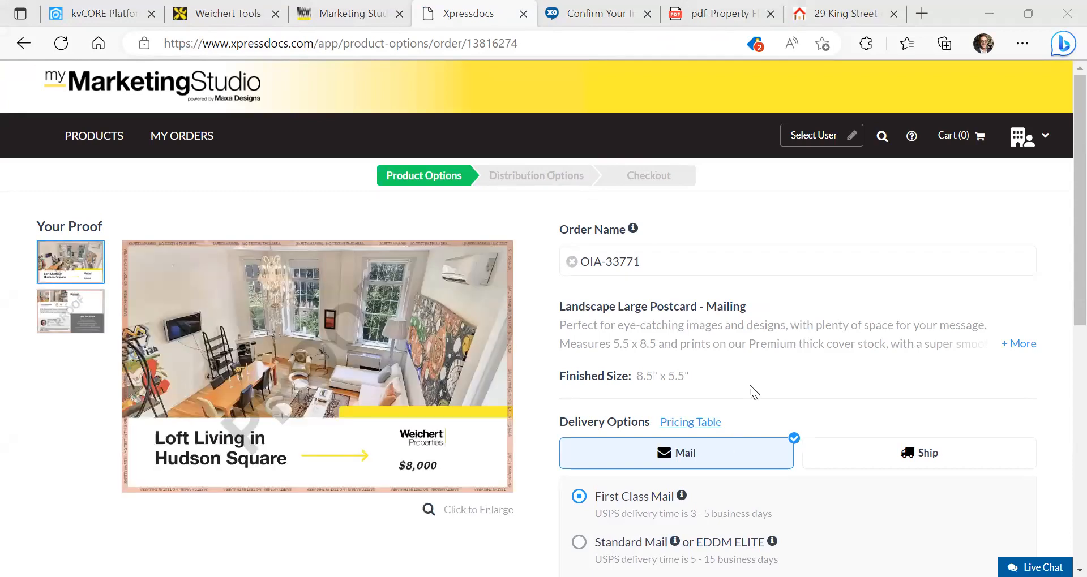
scroll(747, 340, "down", 8)
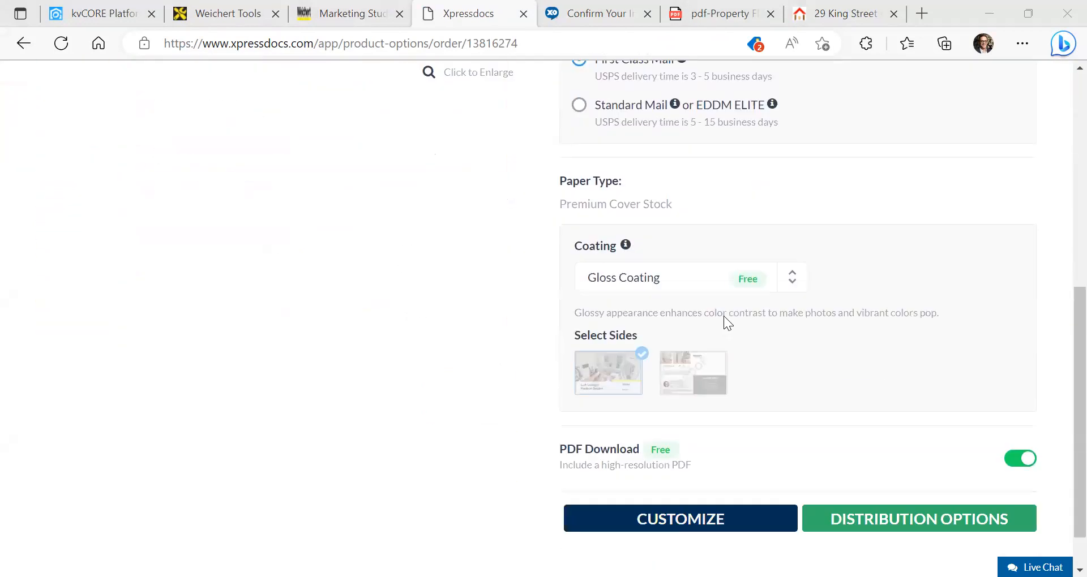
scroll(724, 321, "down", 1)
left_click(767, 232)
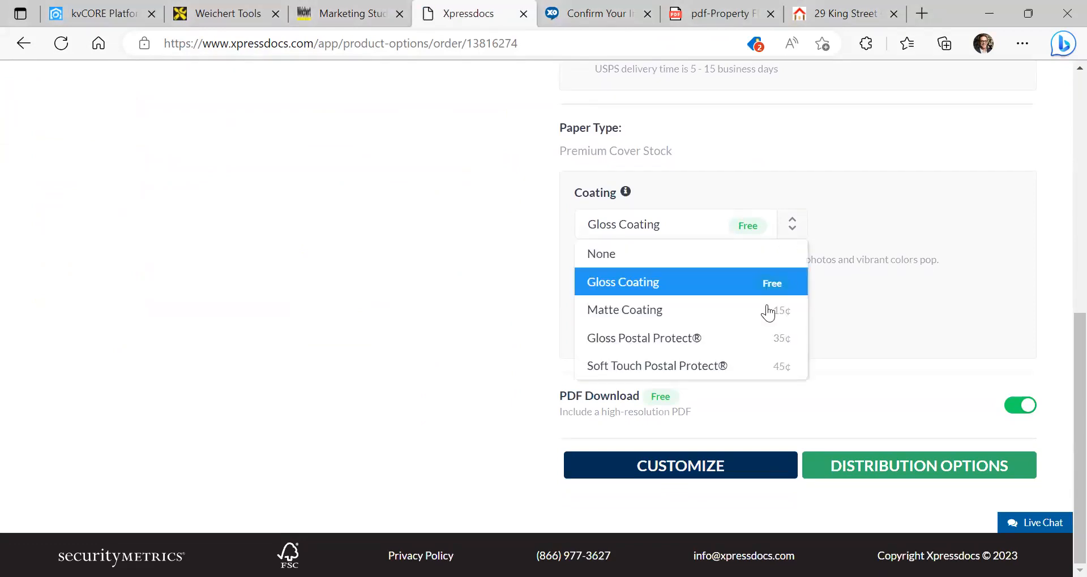
left_click(917, 202)
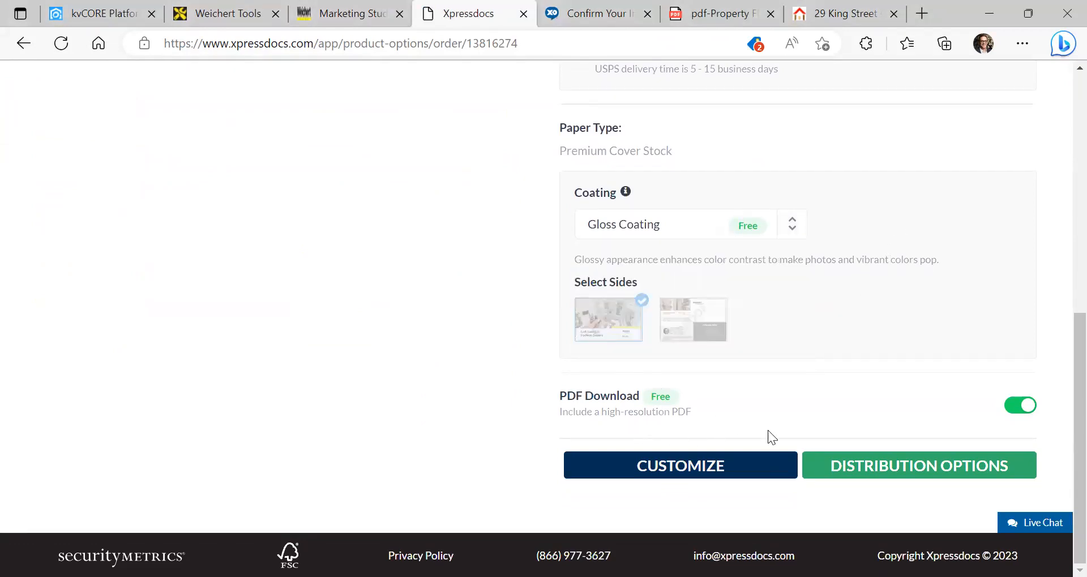
scroll(881, 456, "up", 5)
scroll(893, 427, "down", 5)
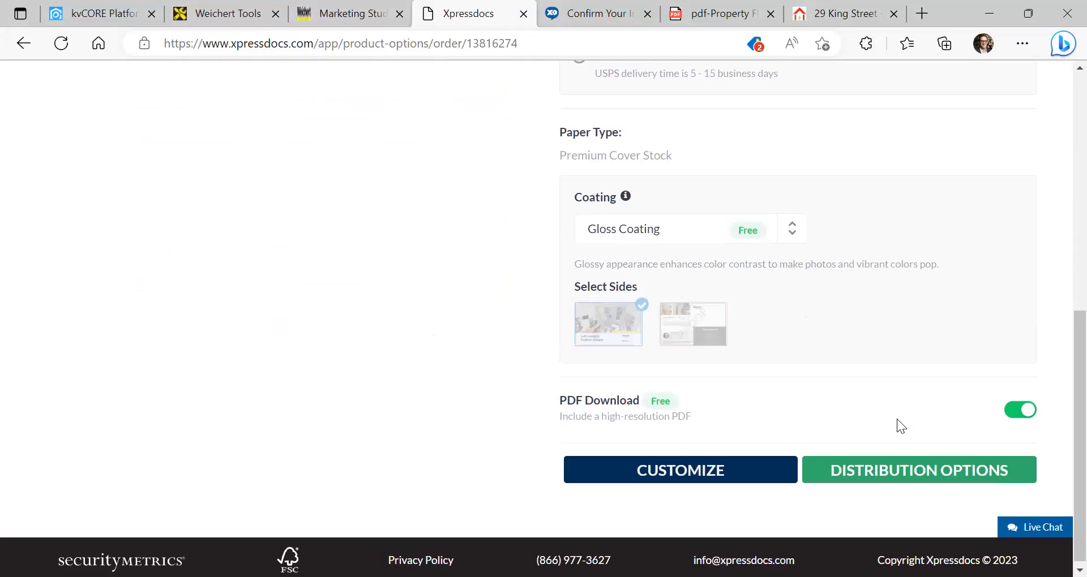
Look at Distribution Options, dismiss the user selection prompt, and return to the Marketing Studio design
left_click(902, 477)
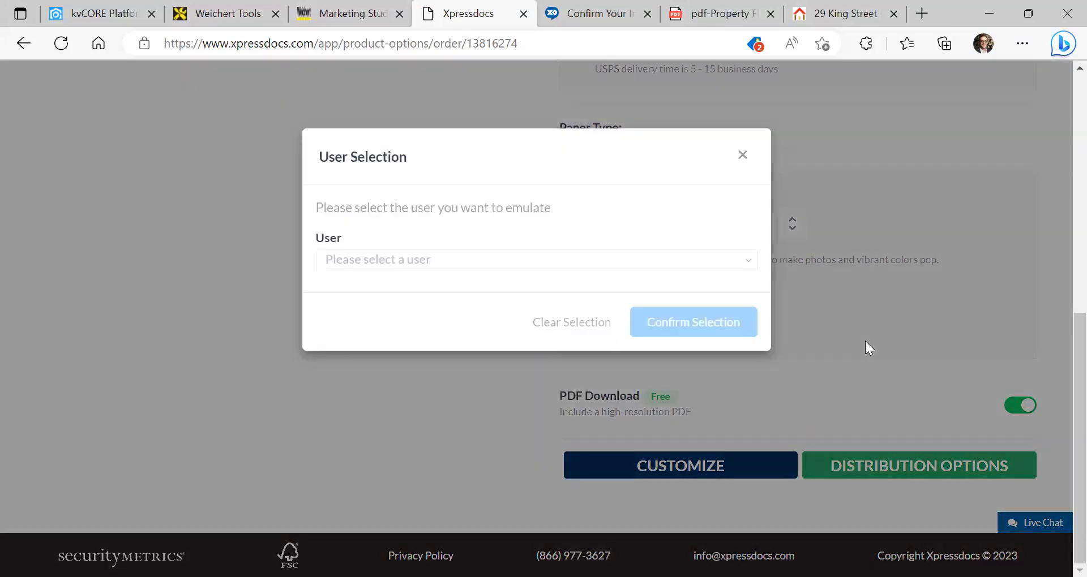
left_click(558, 261)
left_click(650, 213)
left_click(743, 155)
scroll(648, 260, "up", 5)
scroll(650, 252, "down", 1)
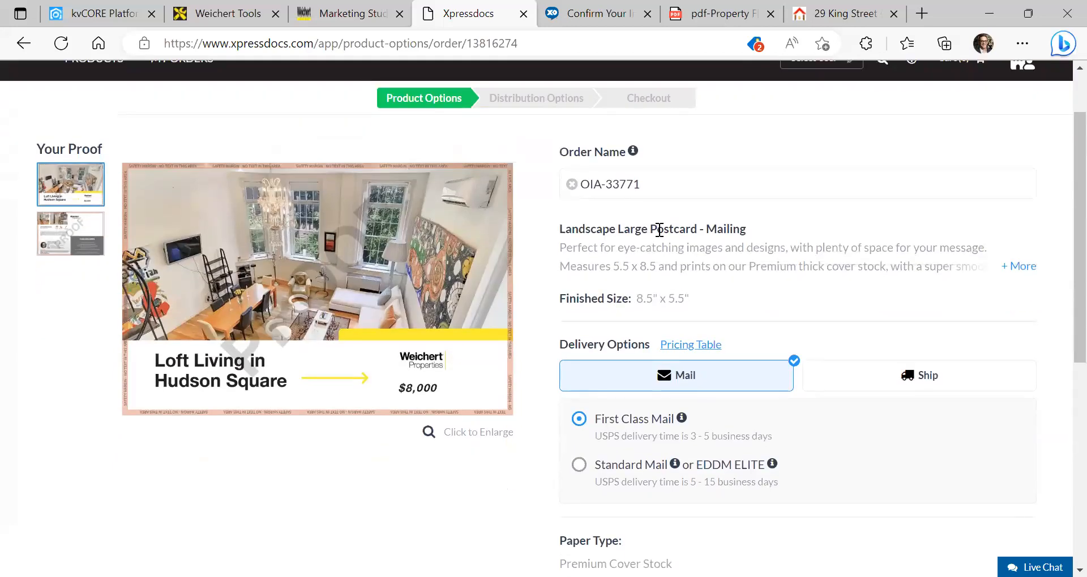
scroll(659, 229, "up", 1)
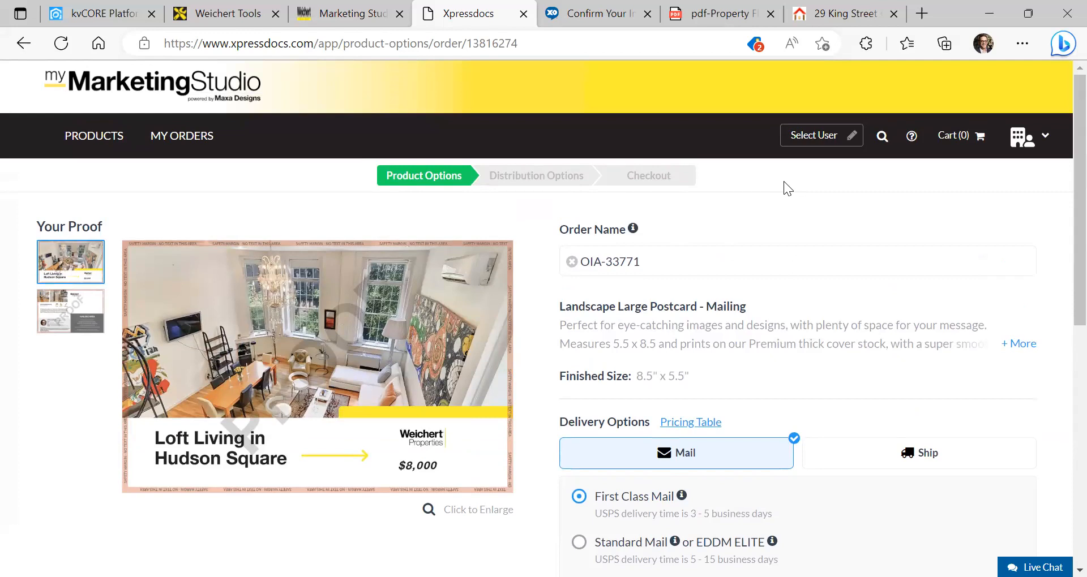
left_click(348, 13)
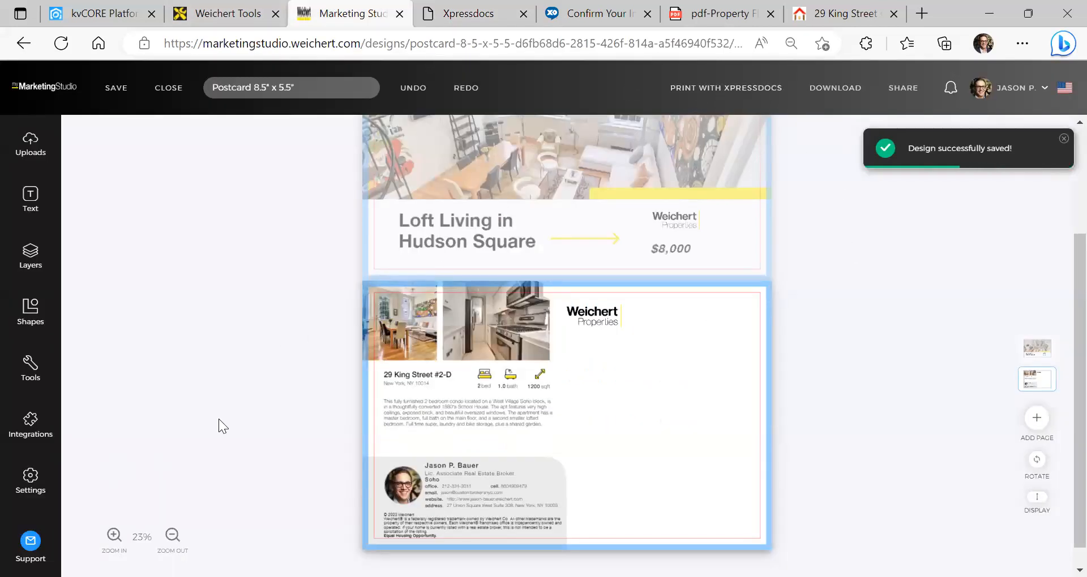
Dismiss the 'Design successfully saved' notice, check the postcard's front and back, then return to Xpressdocs
left_click(1064, 139)
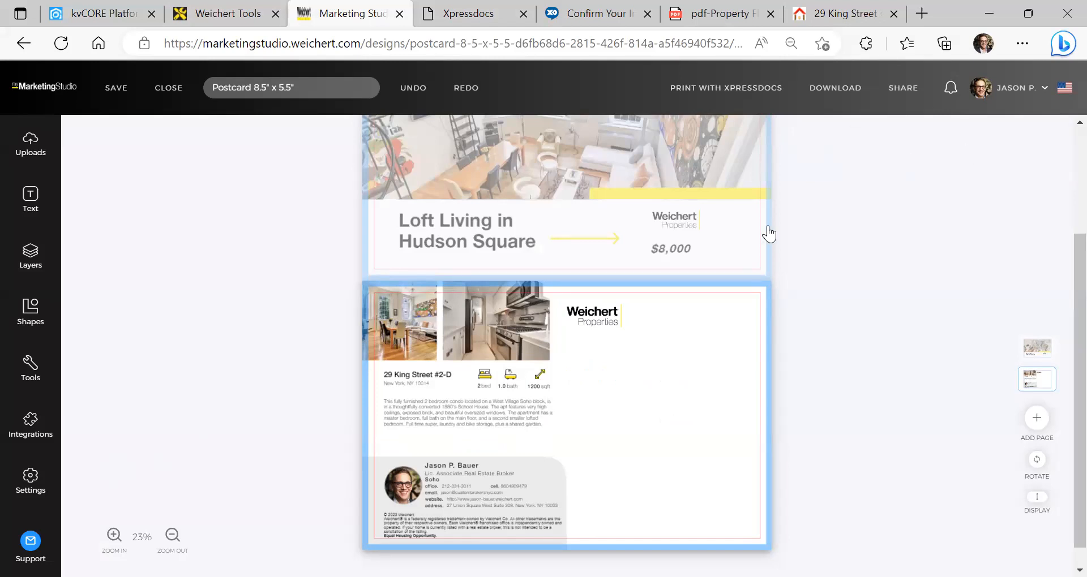
scroll(768, 235, "up", 3)
scroll(768, 234, "down", 3)
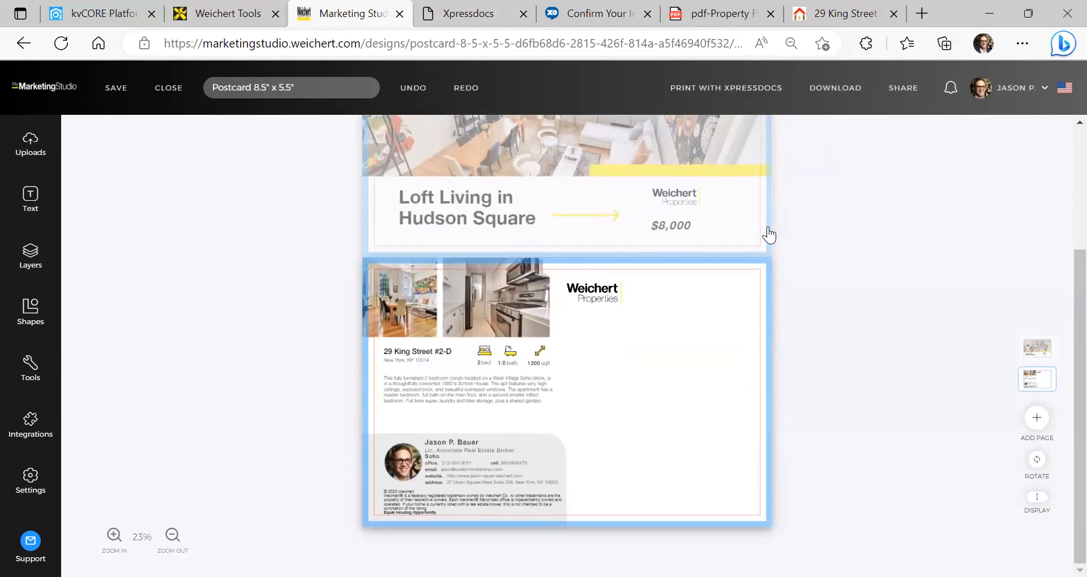
scroll(774, 228, "up", 3)
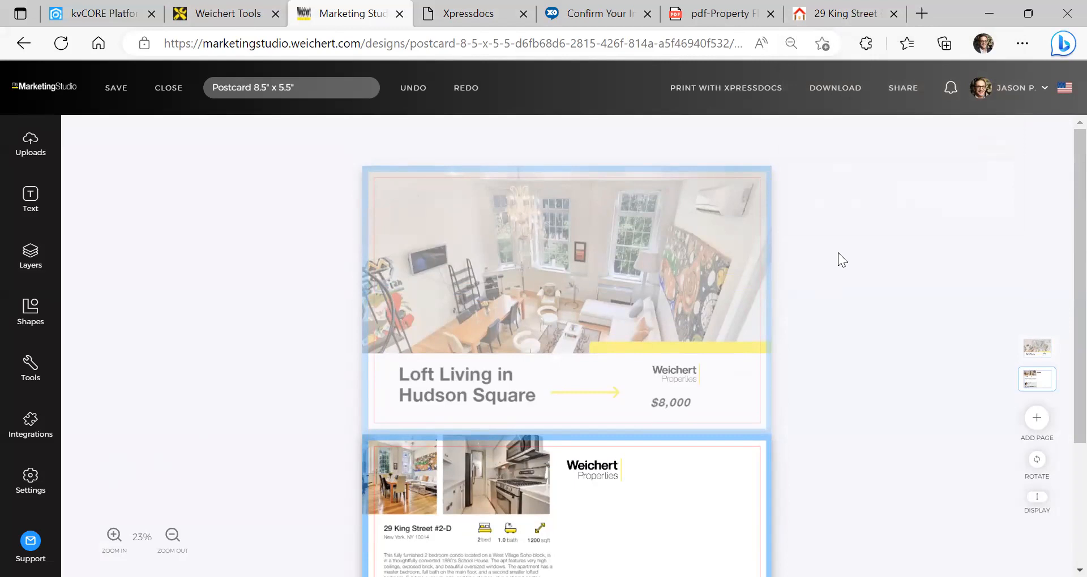
scroll(837, 252, "down", 1)
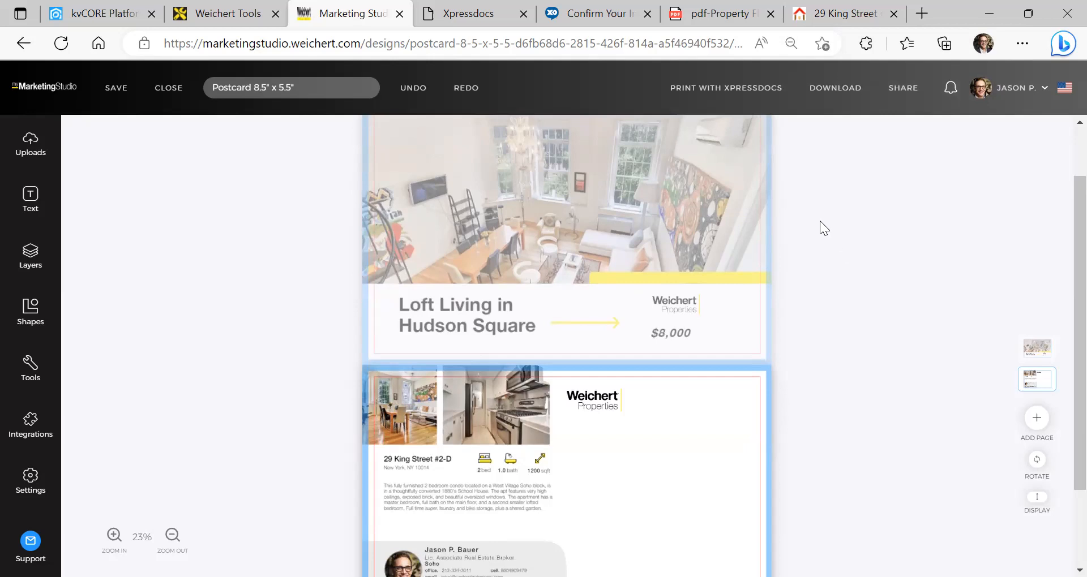
scroll(819, 225, "down", 2)
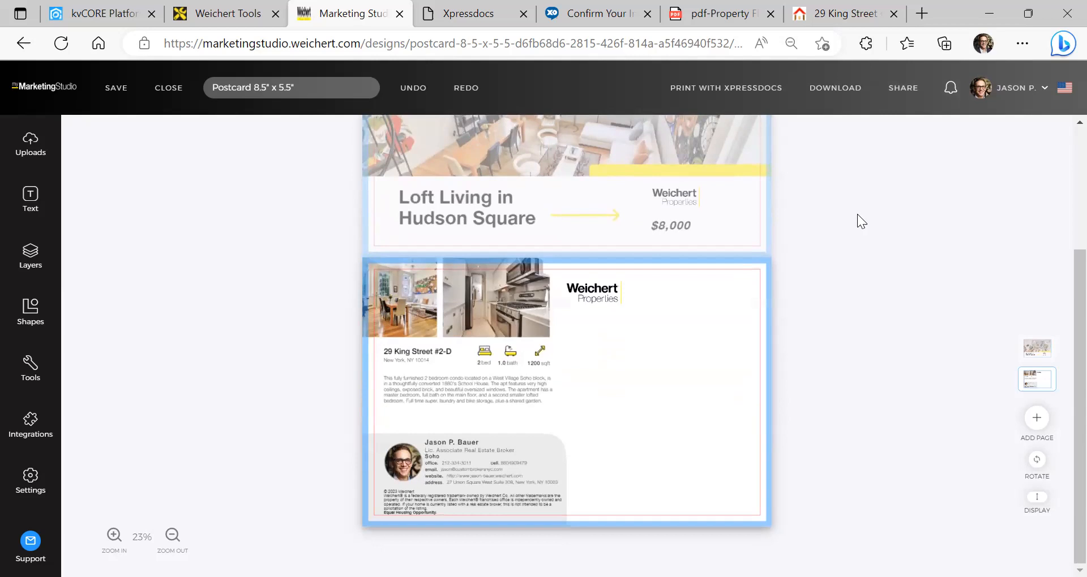
scroll(852, 222, "up", 3)
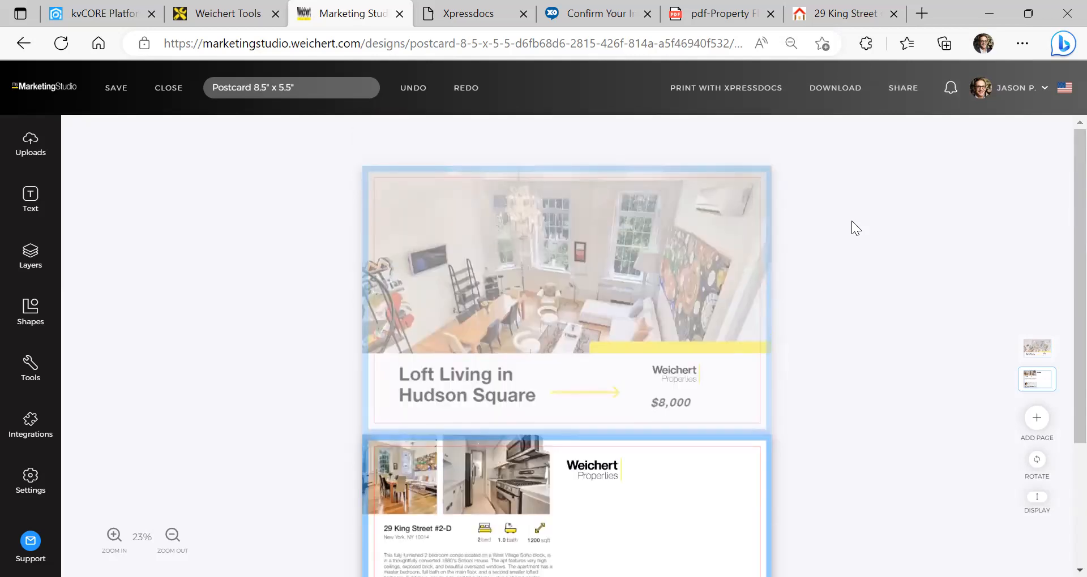
scroll(853, 204, "down", 3)
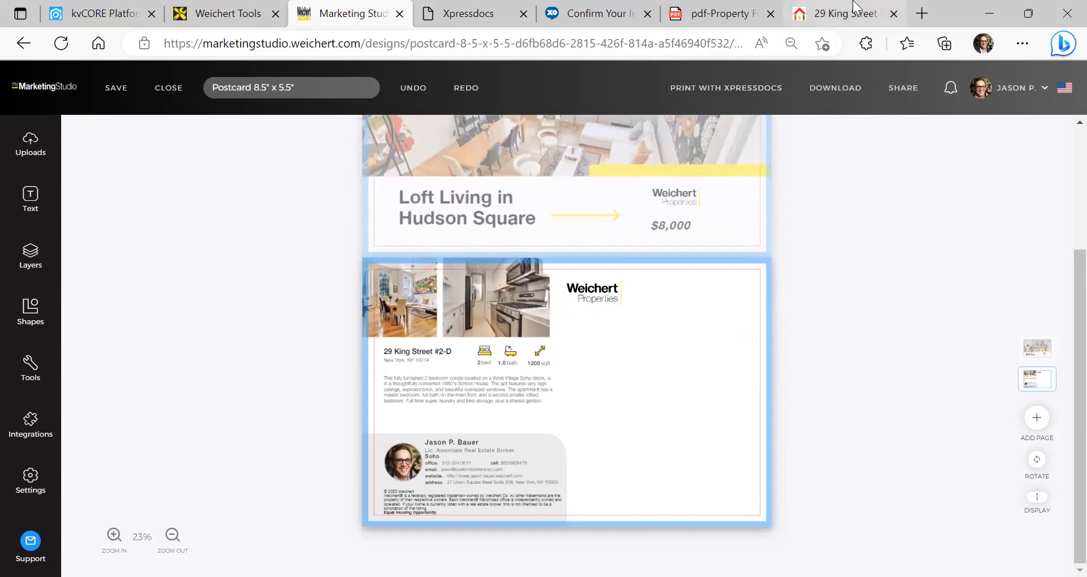
mouse_move(842, 17)
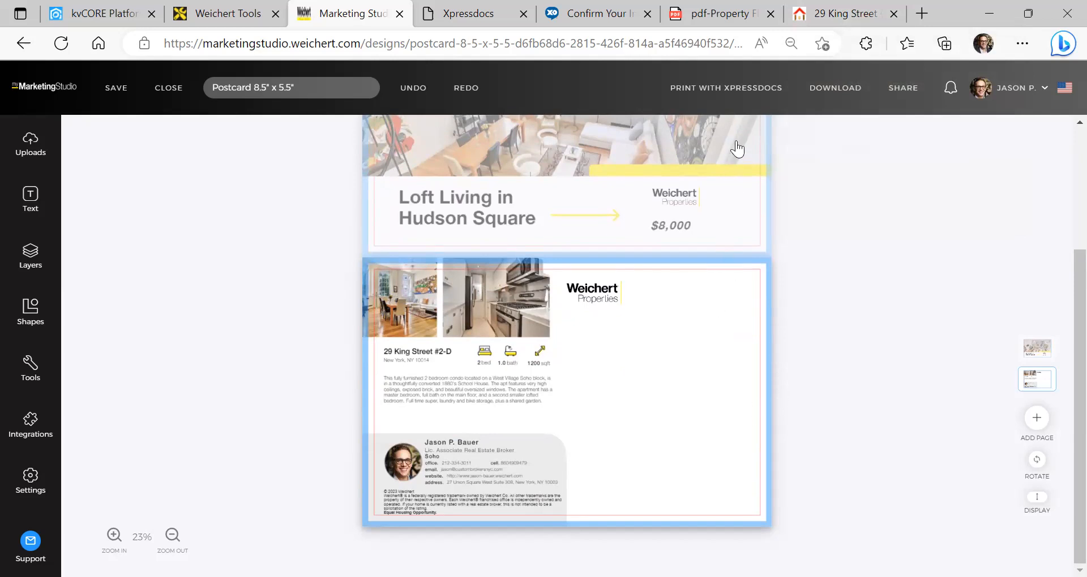
left_click(475, 14)
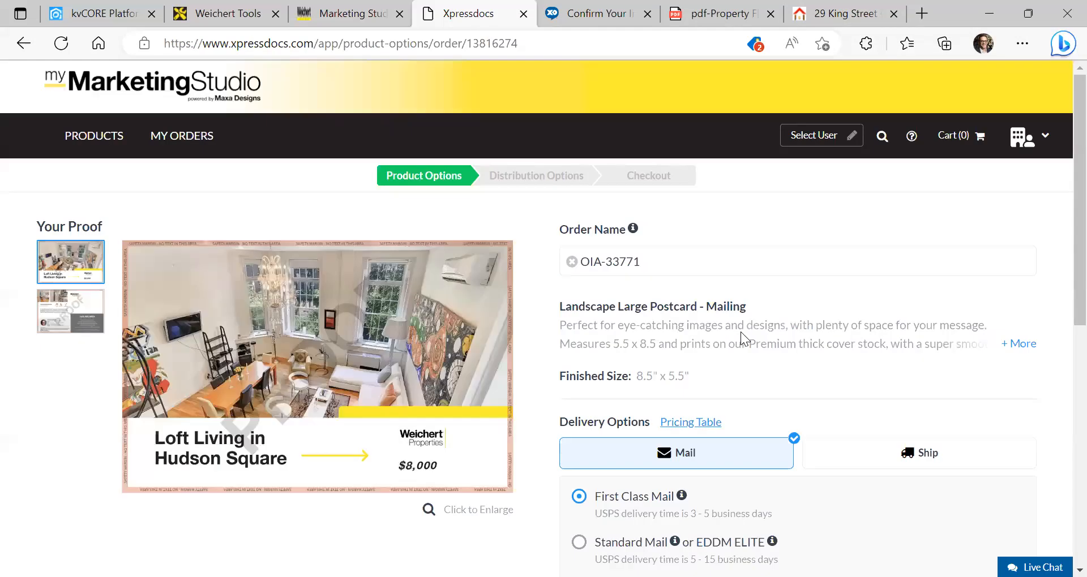
Choose the listing agent as the emulated user and continue to the order's Distribution Options
scroll(741, 331, "down", 3)
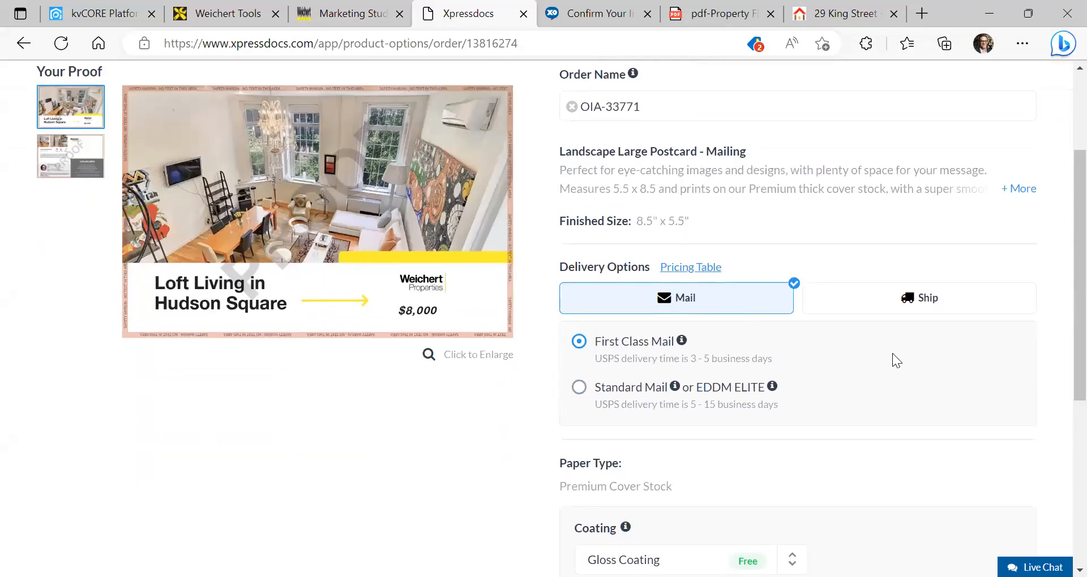
scroll(798, 329, "down", 5)
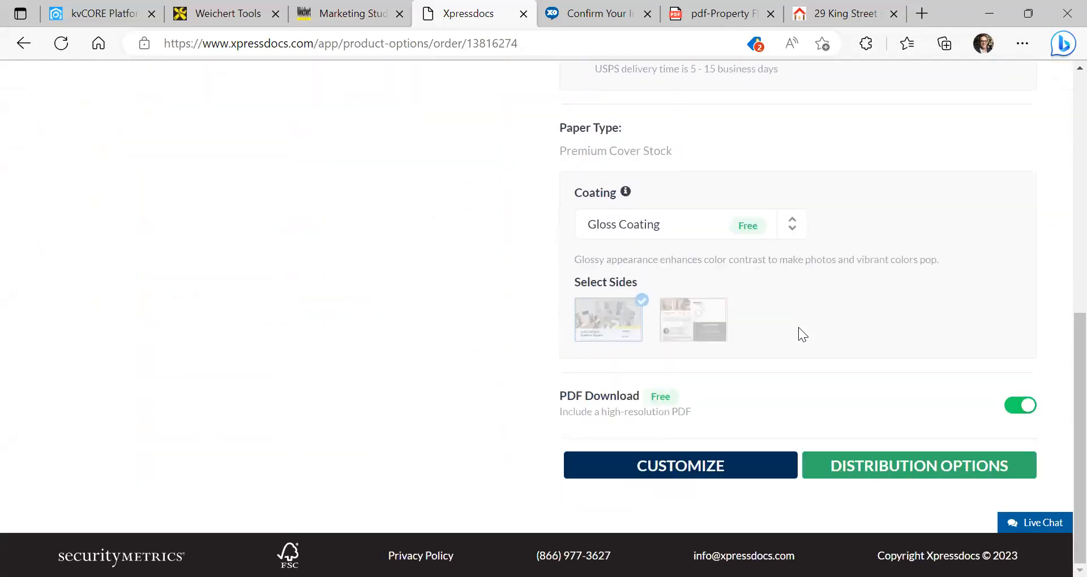
left_click(720, 476)
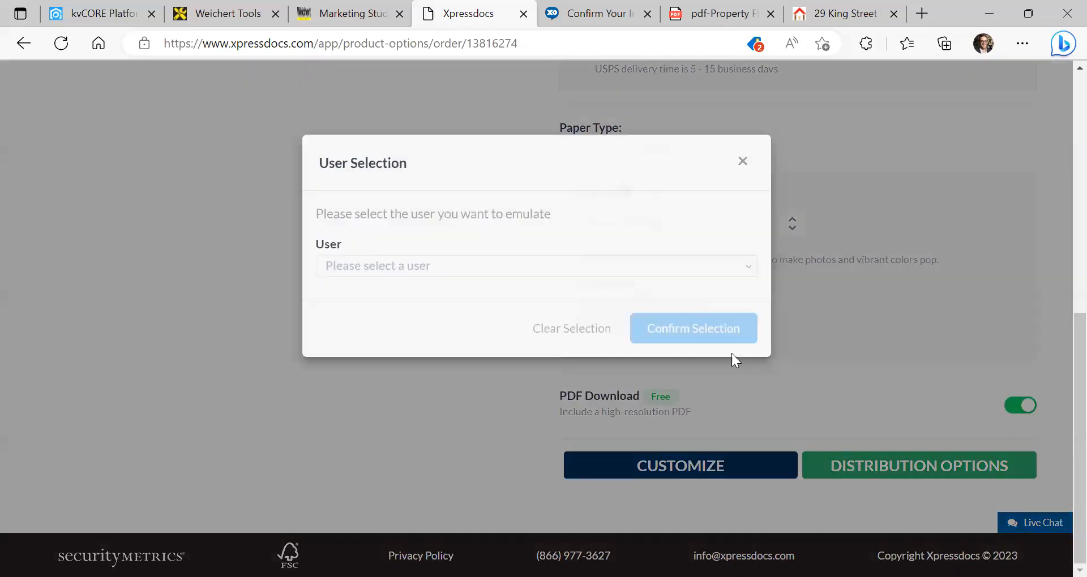
left_click(743, 156)
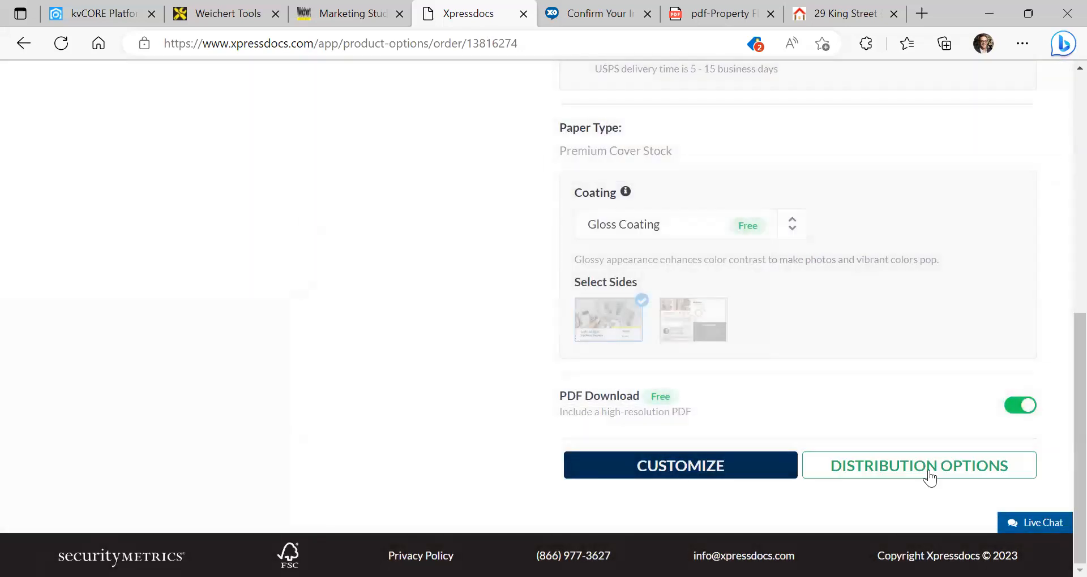
left_click(930, 479)
left_click(665, 262)
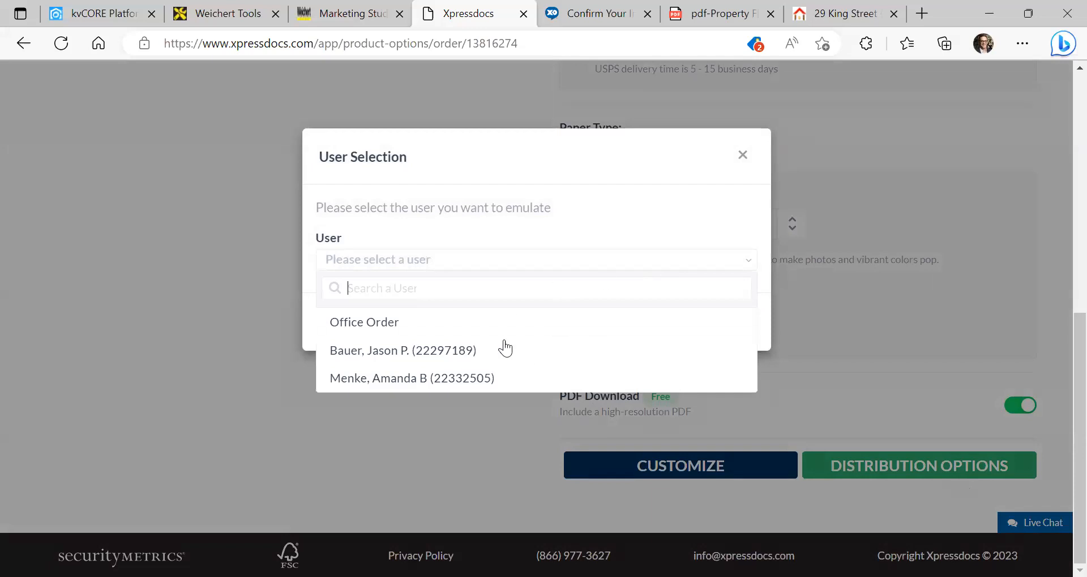
left_click(381, 351)
left_click(668, 321)
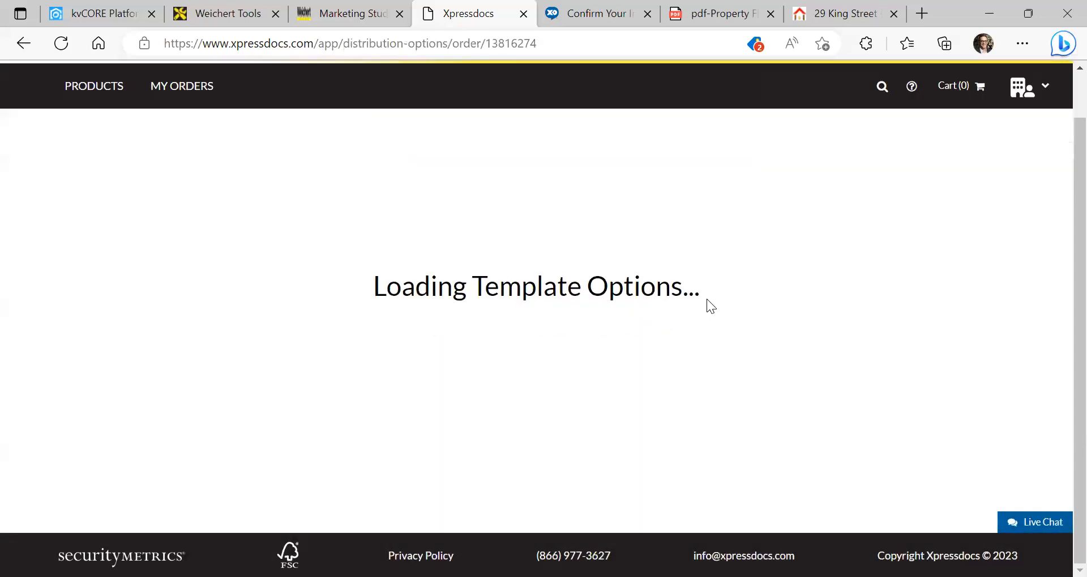
Open the Address Lists options for the mailing, closing and reopening them once
scroll(519, 318, "down", 3)
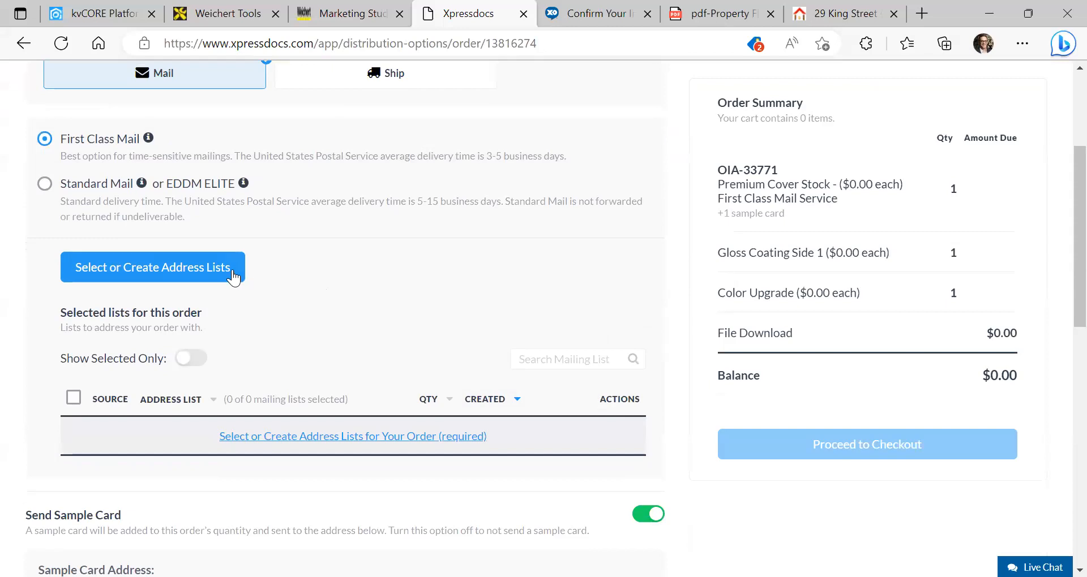
left_click(276, 274)
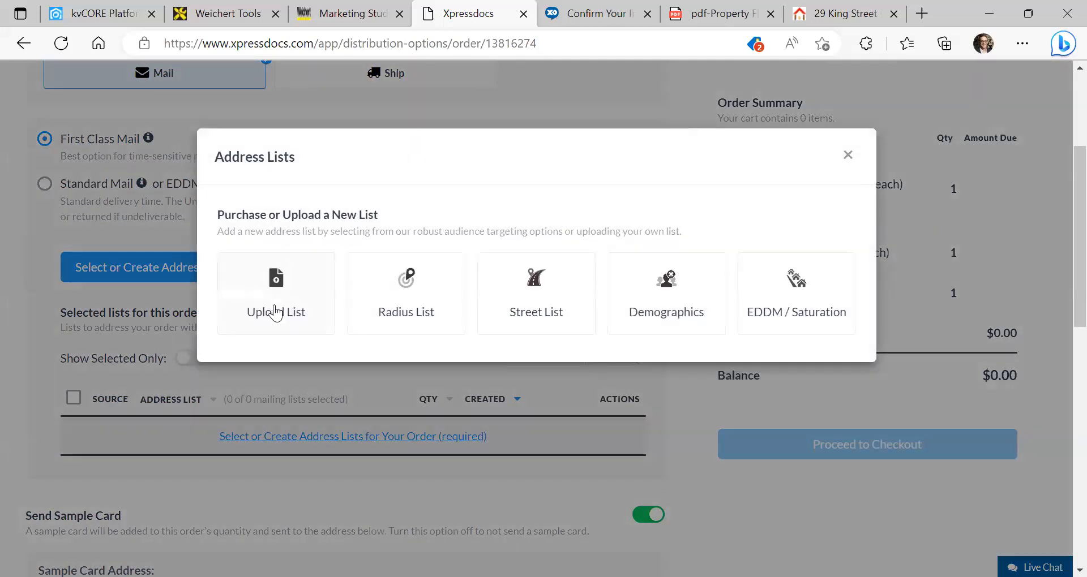
left_click(848, 155)
scroll(309, 292, "up", 2)
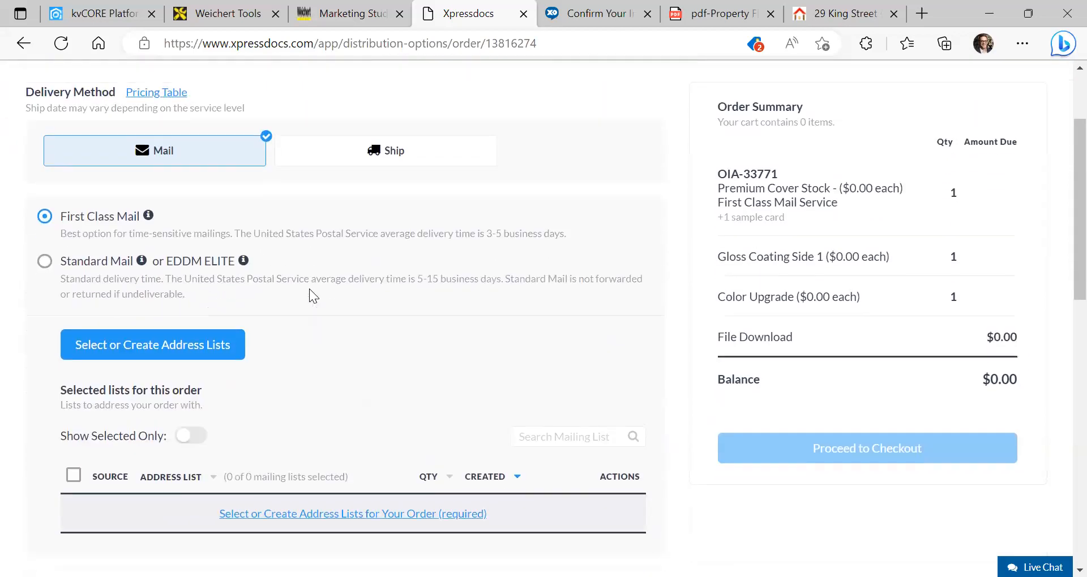
scroll(163, 344, "down", 1)
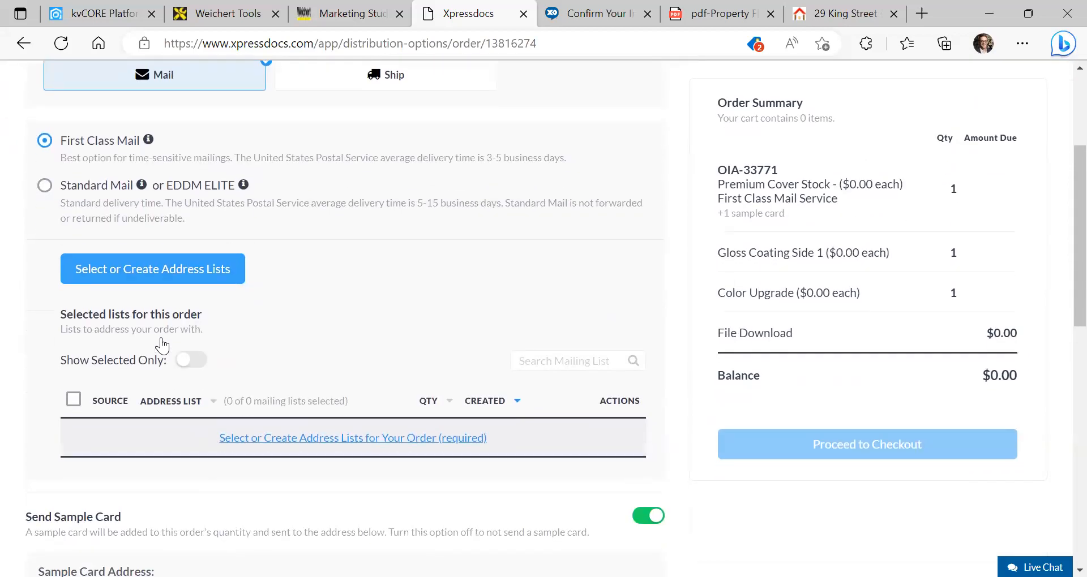
left_click(145, 279)
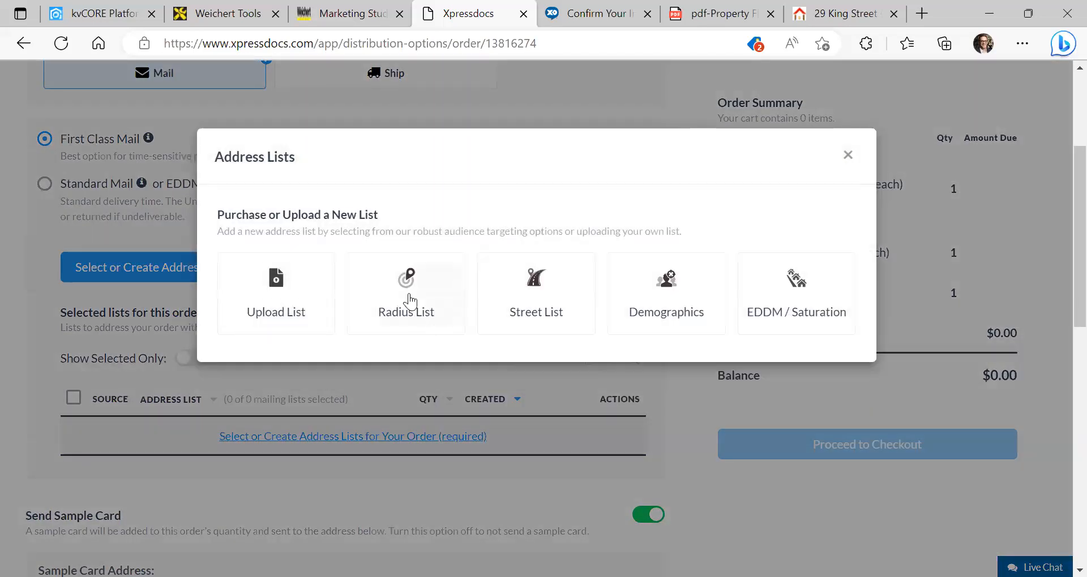
left_click(541, 295)
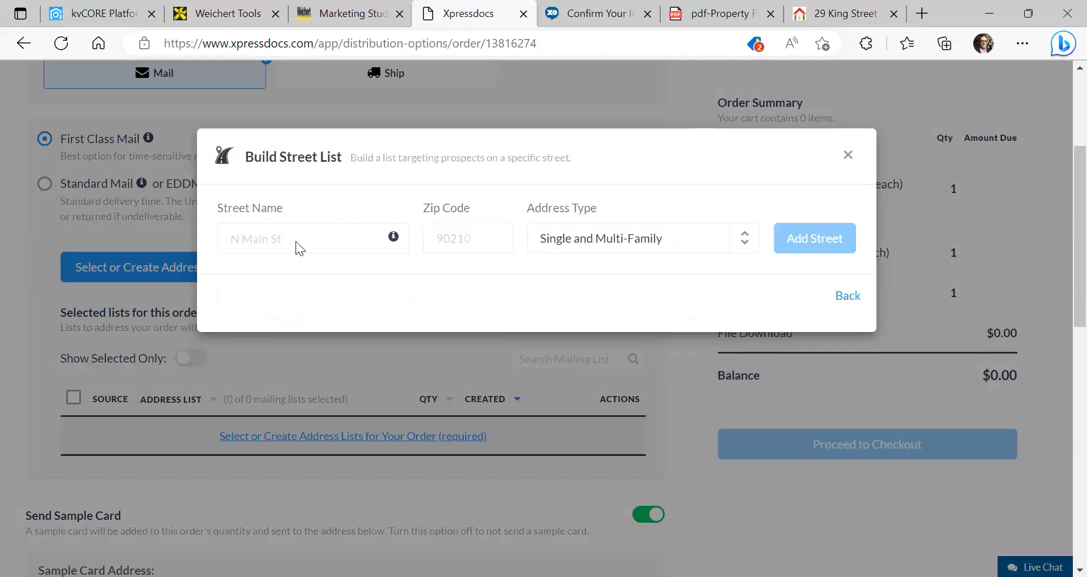
left_click(285, 238)
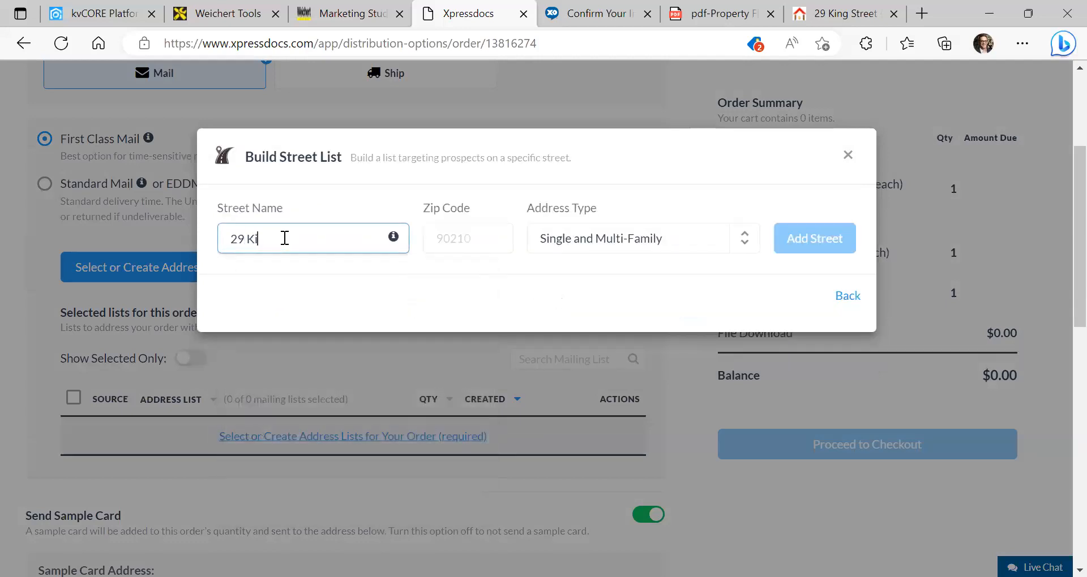
key("Tab")
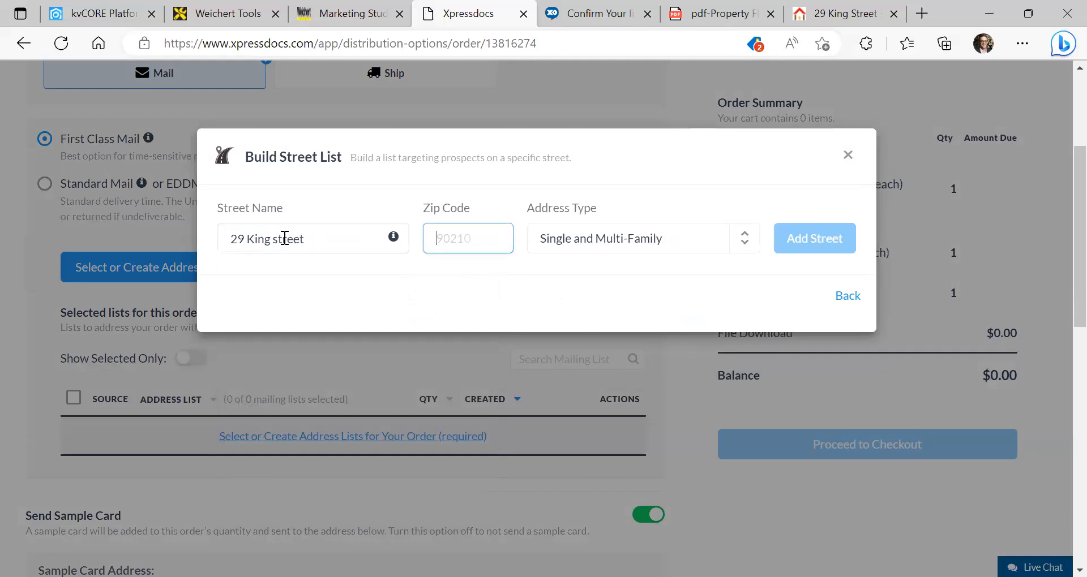
type("10014")
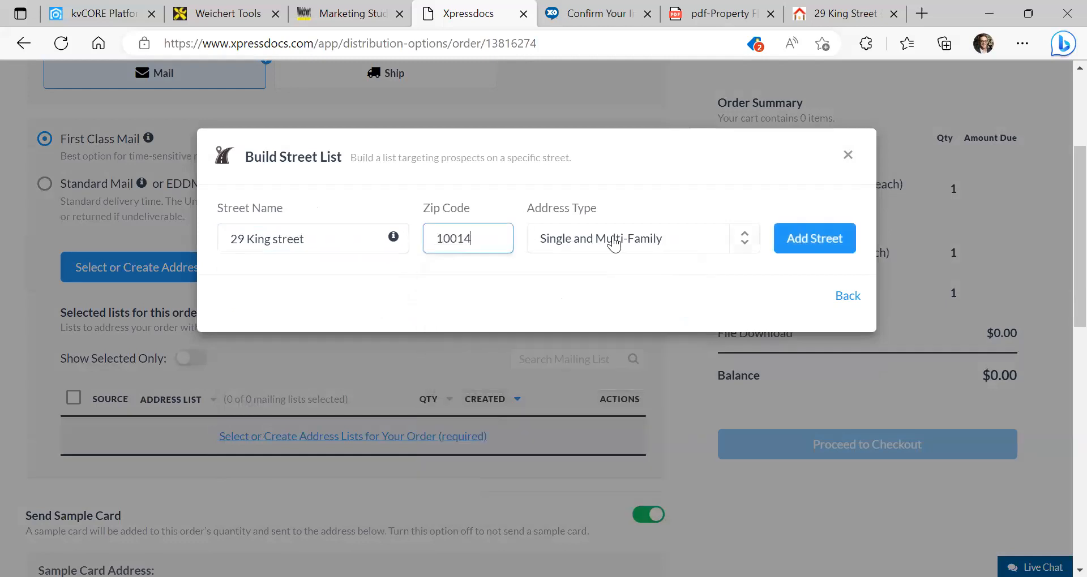
left_click(609, 242)
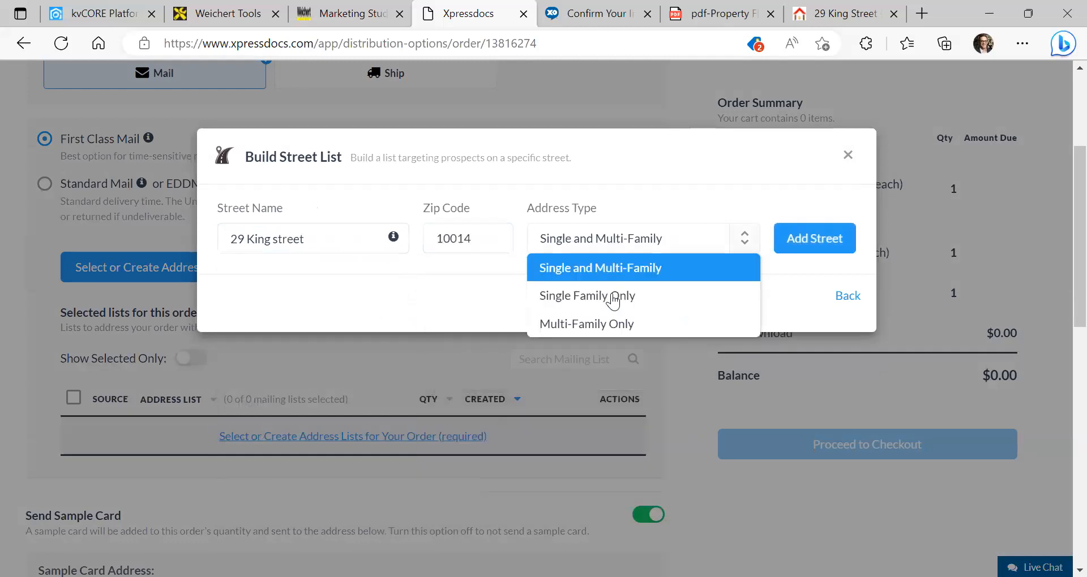
left_click(593, 324)
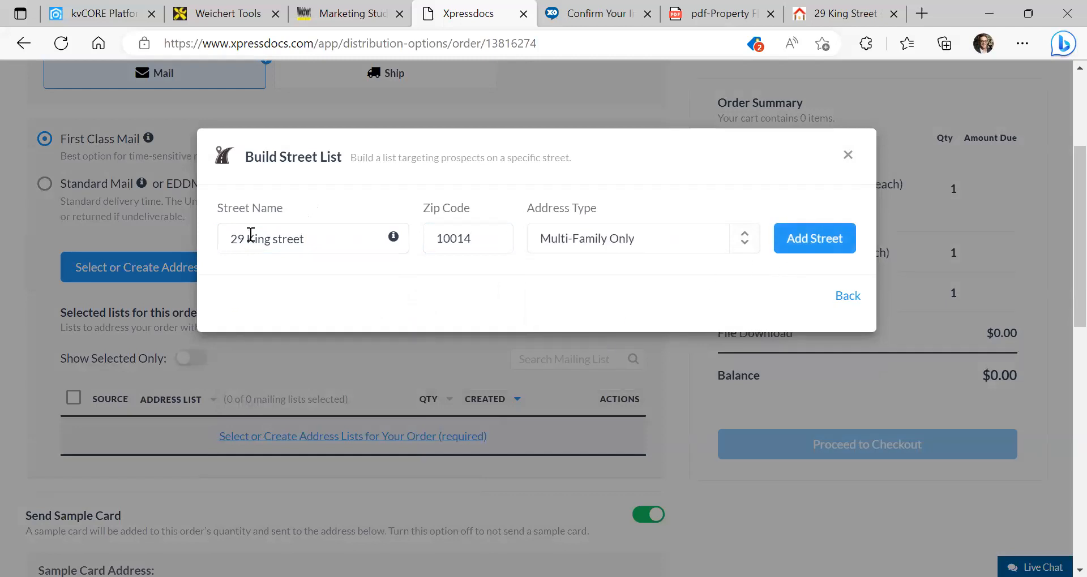
left_click_drag(249, 236, 115, 218)
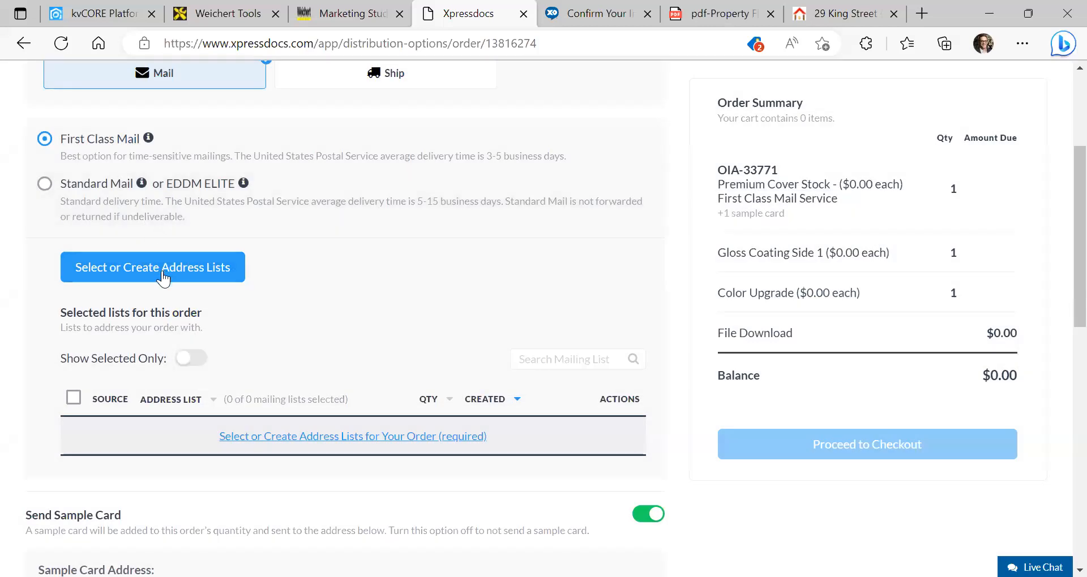
left_click(163, 277)
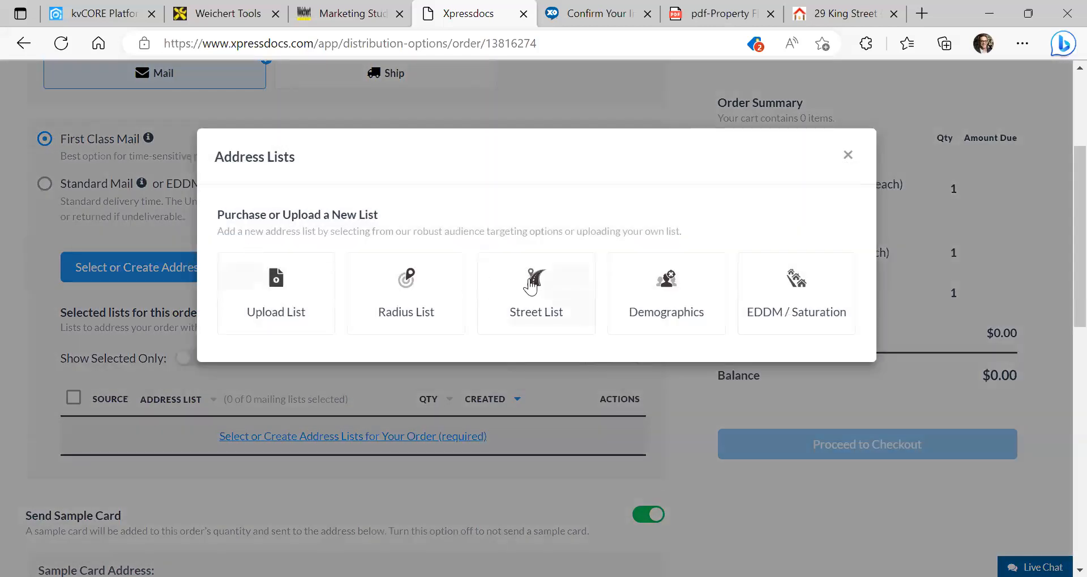
Add King St with zip 10014 and Multi-Family Only to the street list, yielding 183 addresses
left_click(530, 286)
left_click(314, 236)
type("King Street")
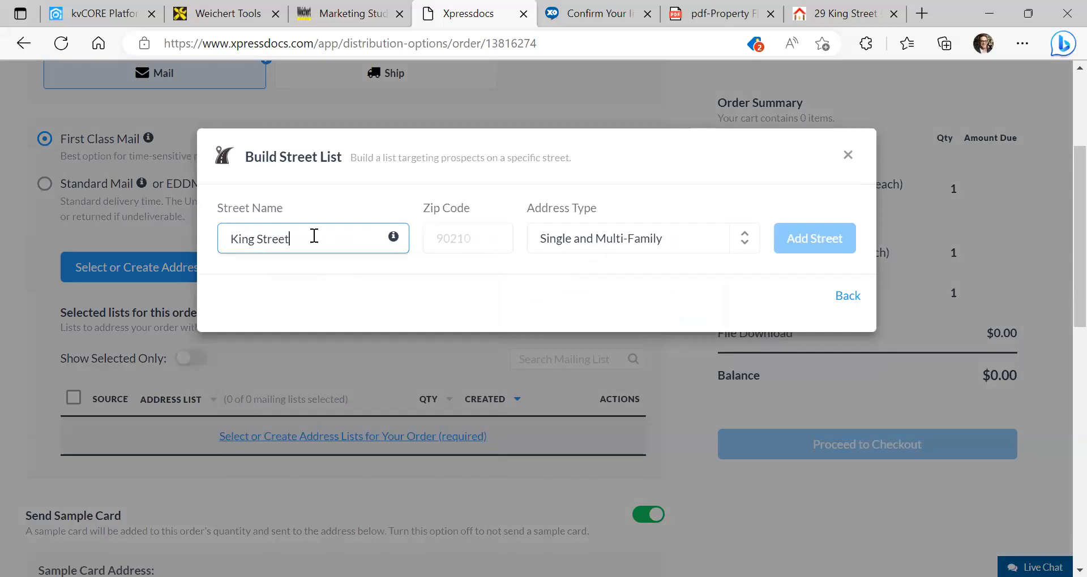
key("Tab")
type("1")
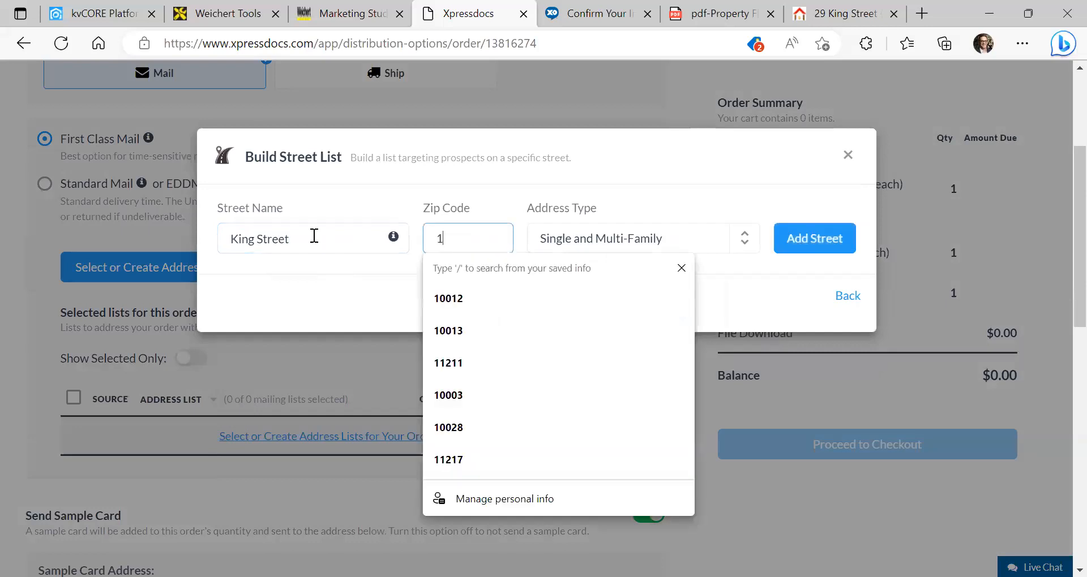
type("0014")
left_click(599, 238)
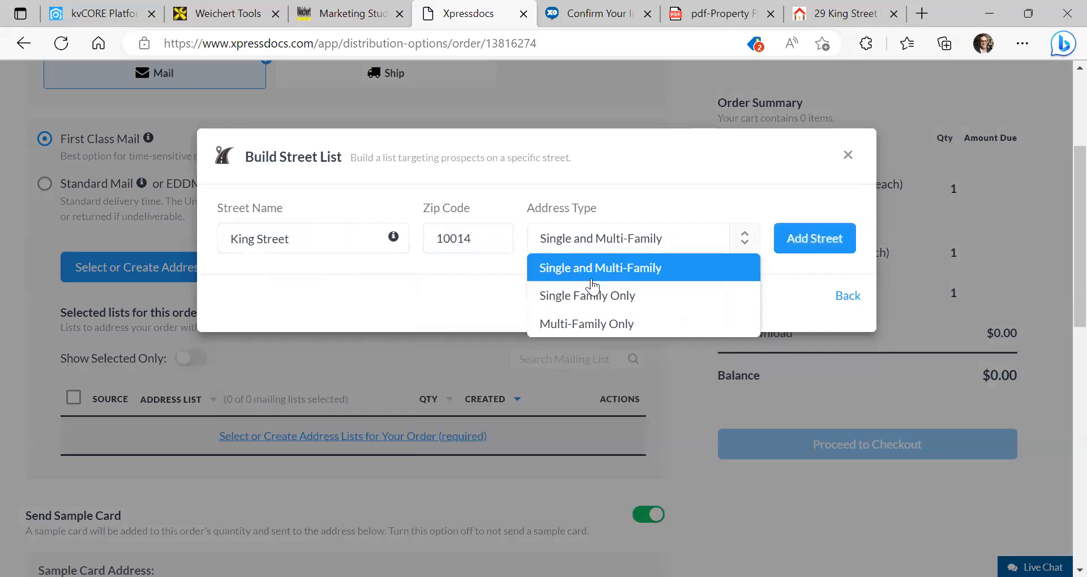
left_click(581, 321)
left_click(791, 250)
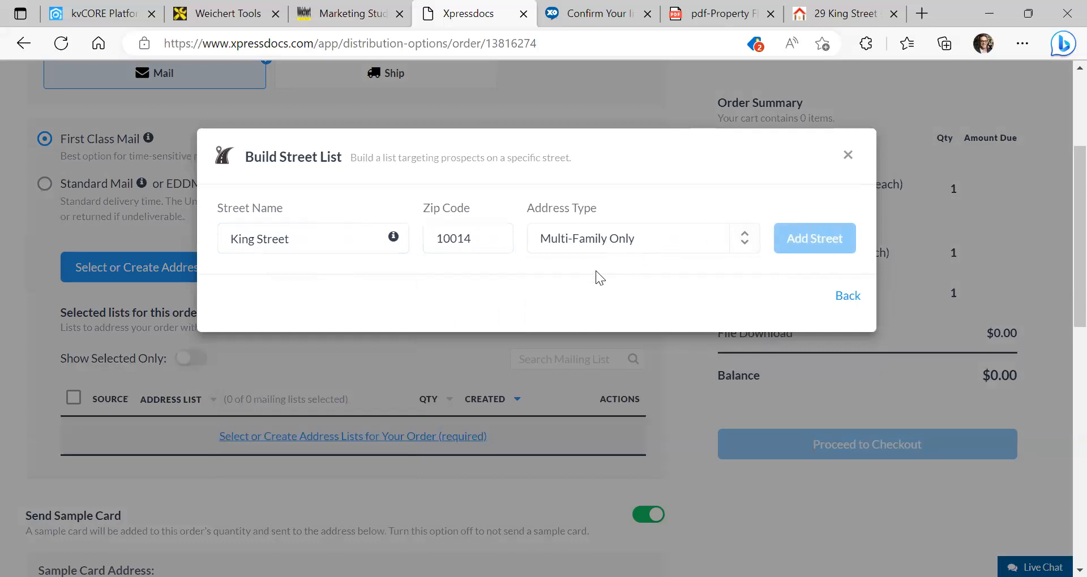
scroll(435, 300, "down", 3)
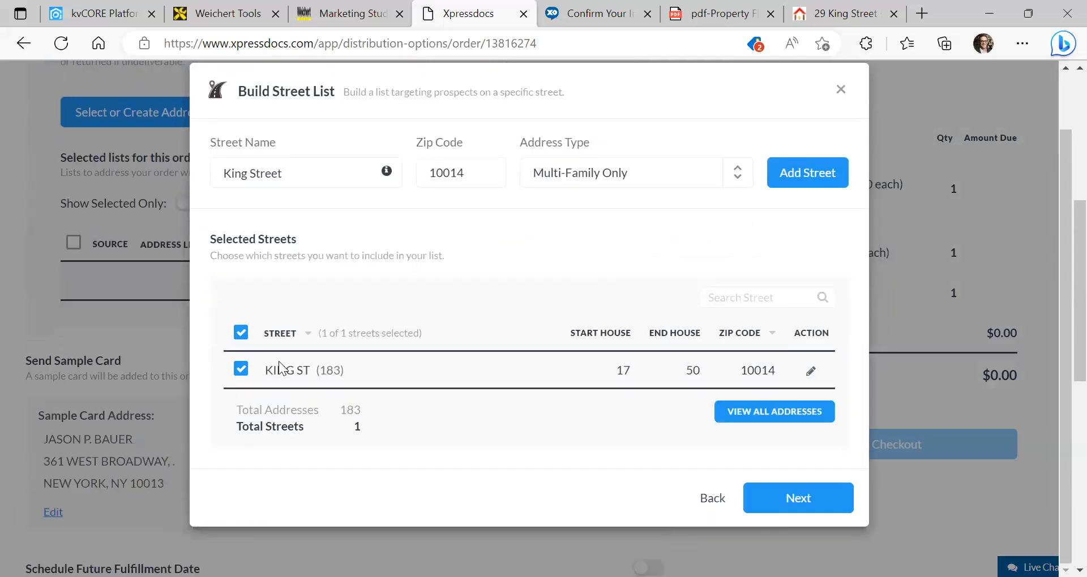
left_click(747, 408)
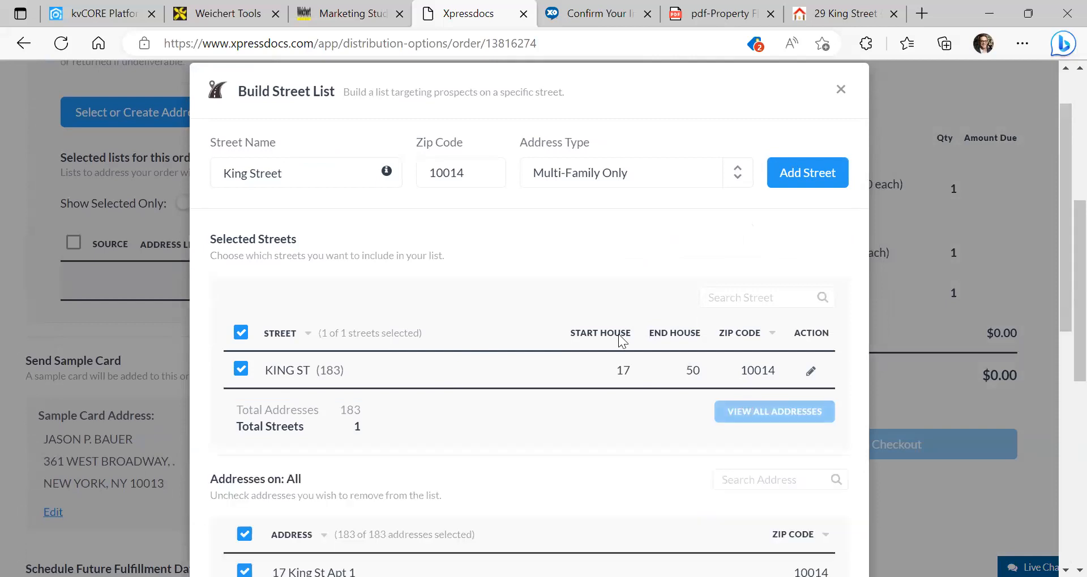
scroll(617, 331, "down", 7)
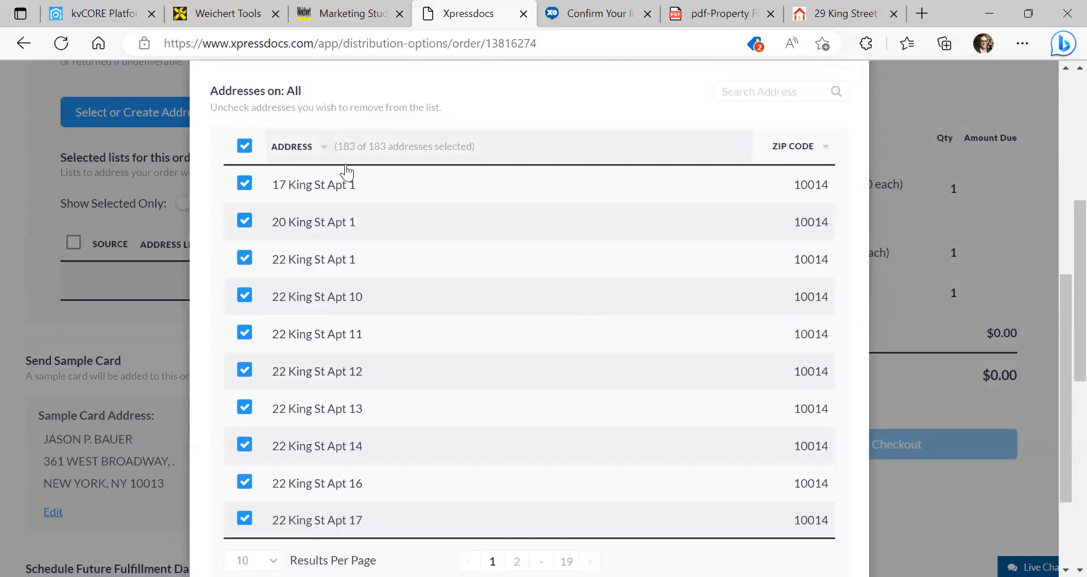
scroll(378, 215, "down", 3)
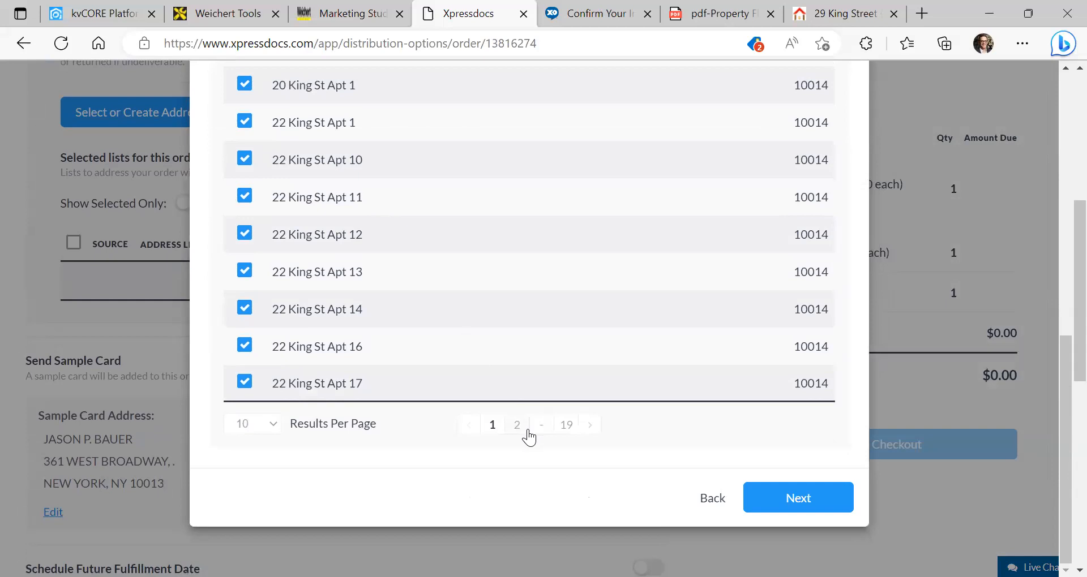
left_click(244, 236)
left_click(262, 198)
scroll(263, 198, "up", 4)
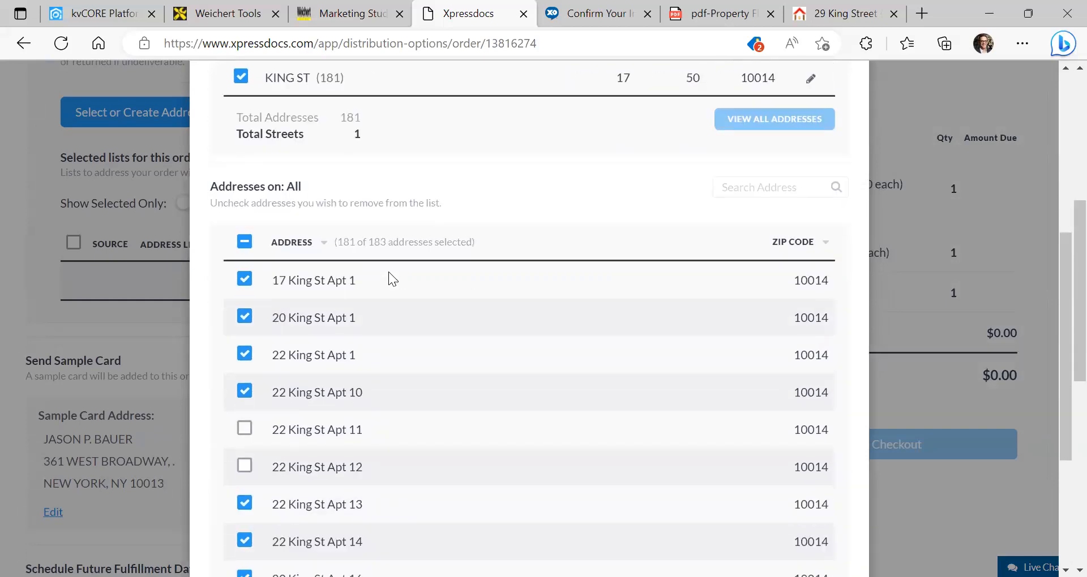
scroll(388, 271, "down", 4)
scroll(388, 272, "up", 8)
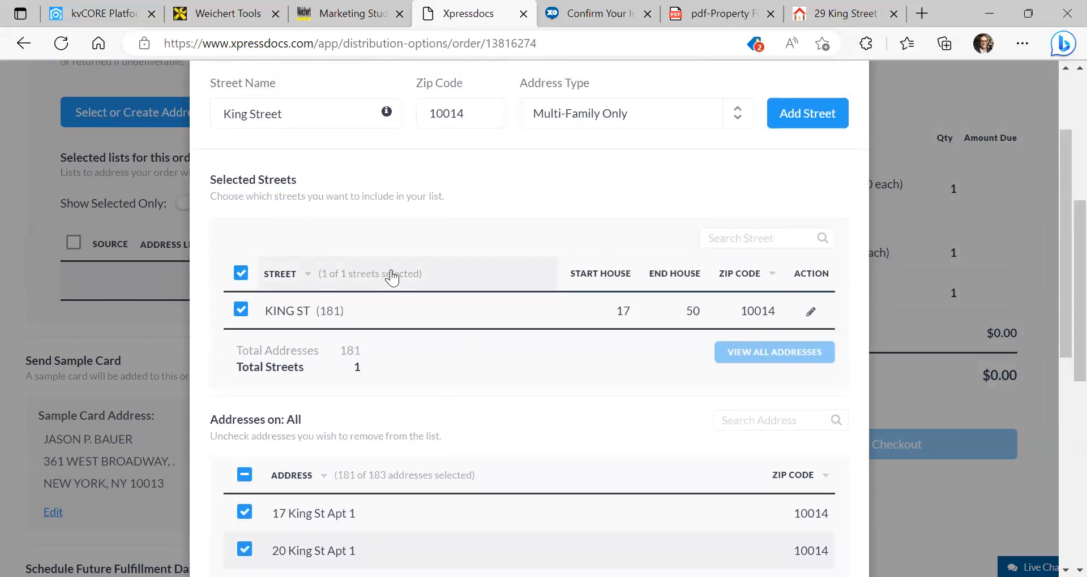
scroll(460, 300, "down", 8)
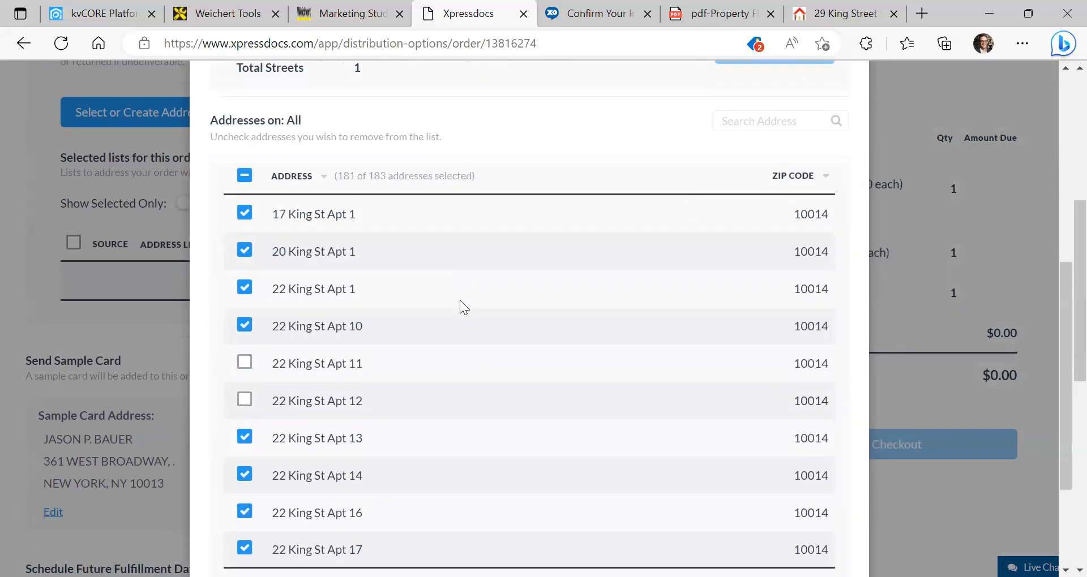
scroll(623, 342, "up", 8)
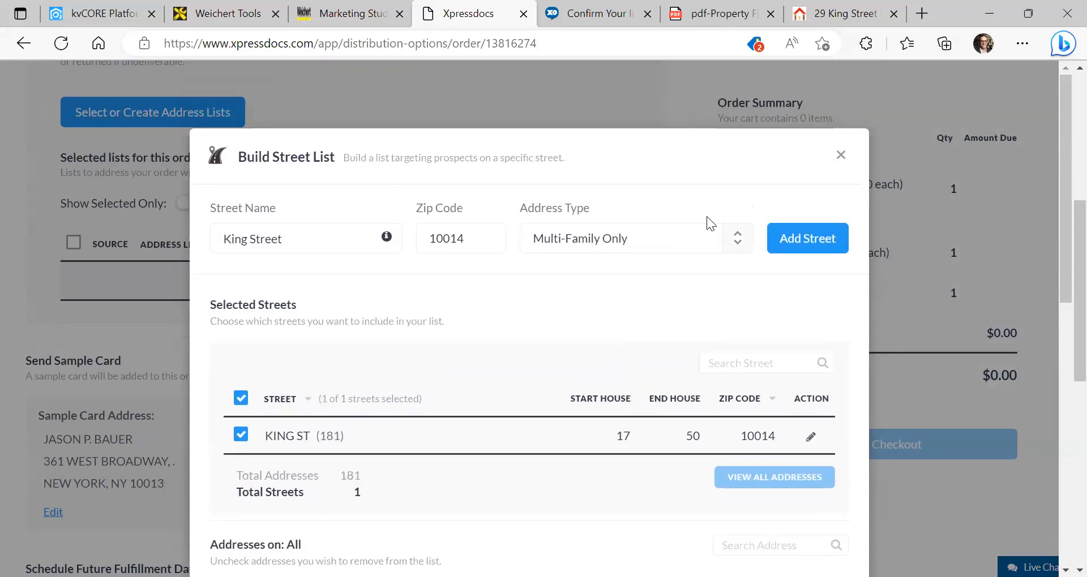
Close the street list builder without saving the list
left_click(849, 156)
left_click(638, 298)
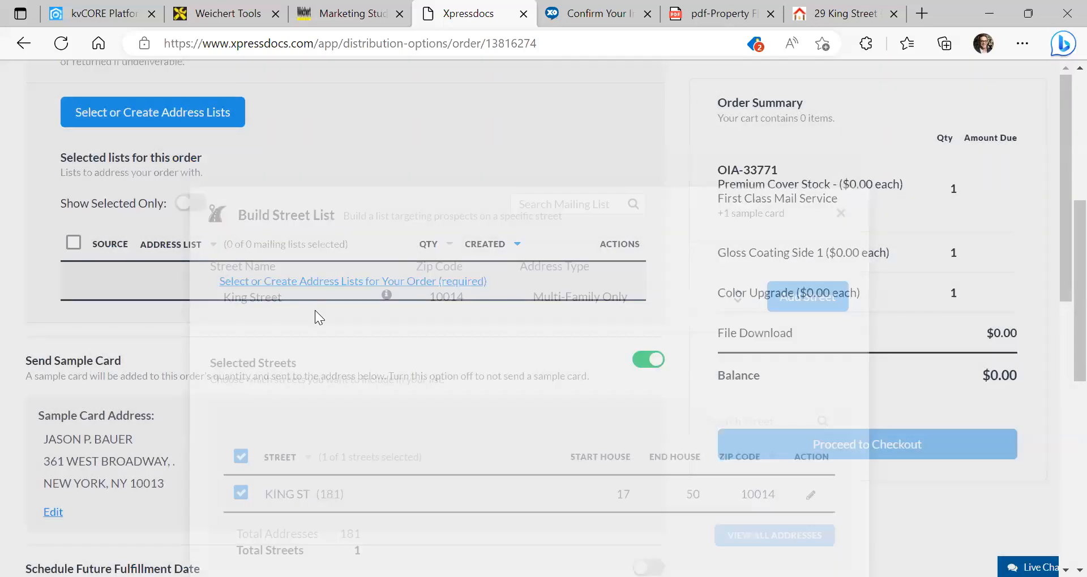
scroll(295, 254, "down", 1)
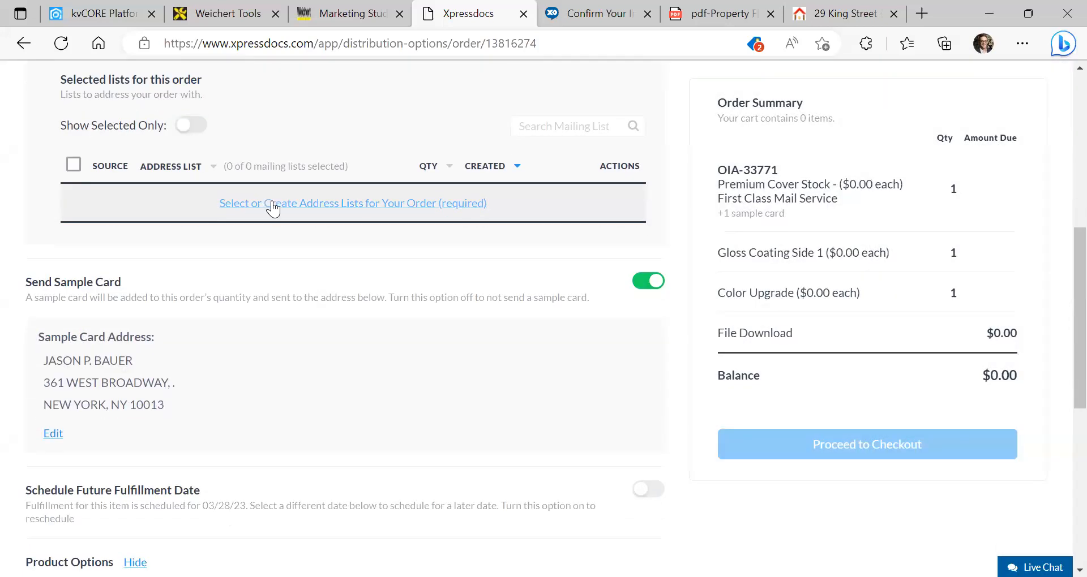
Choose Upload List and review the supported file formats and expected columns
left_click(272, 209)
left_click(257, 305)
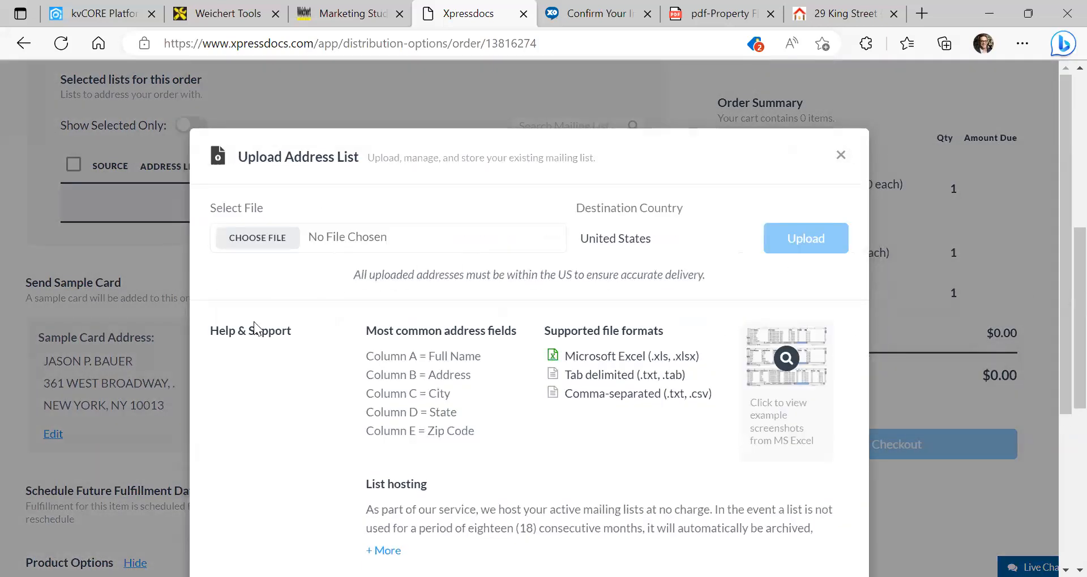
scroll(648, 324, "down", 4)
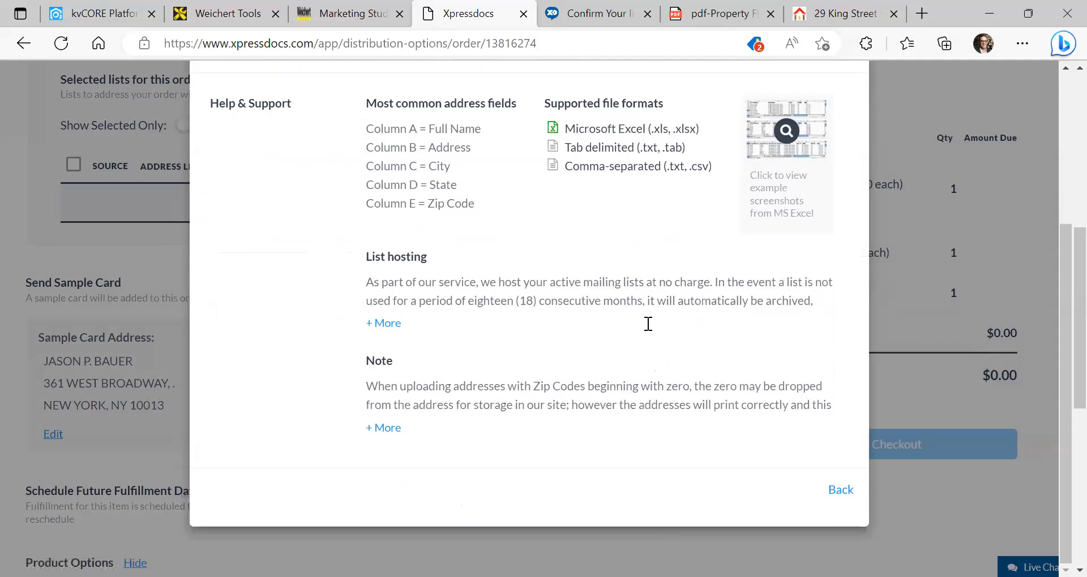
scroll(648, 324, "up", 4)
scroll(652, 250, "down", 3)
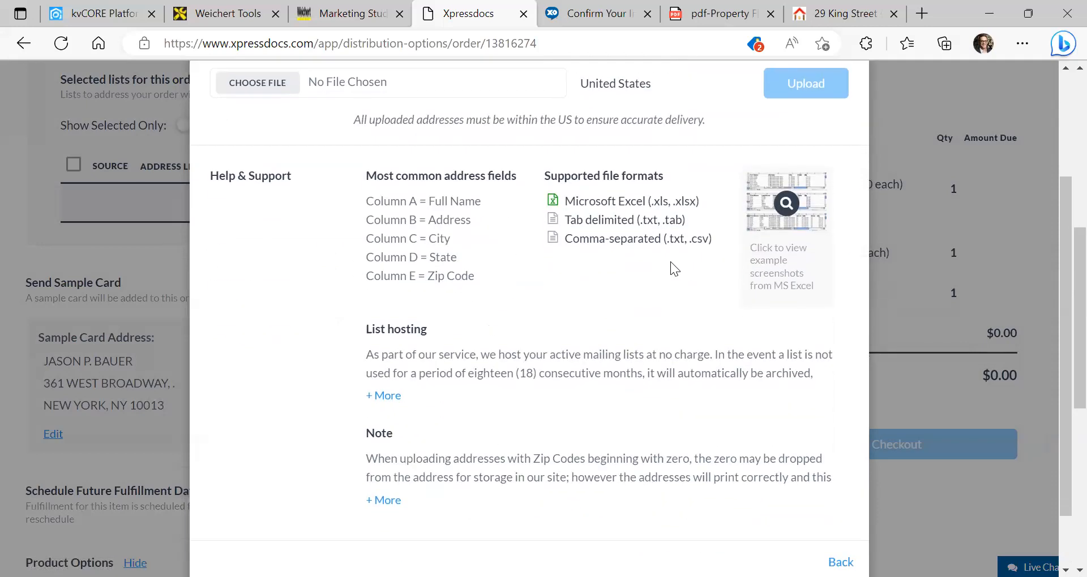
scroll(670, 261, "up", 3)
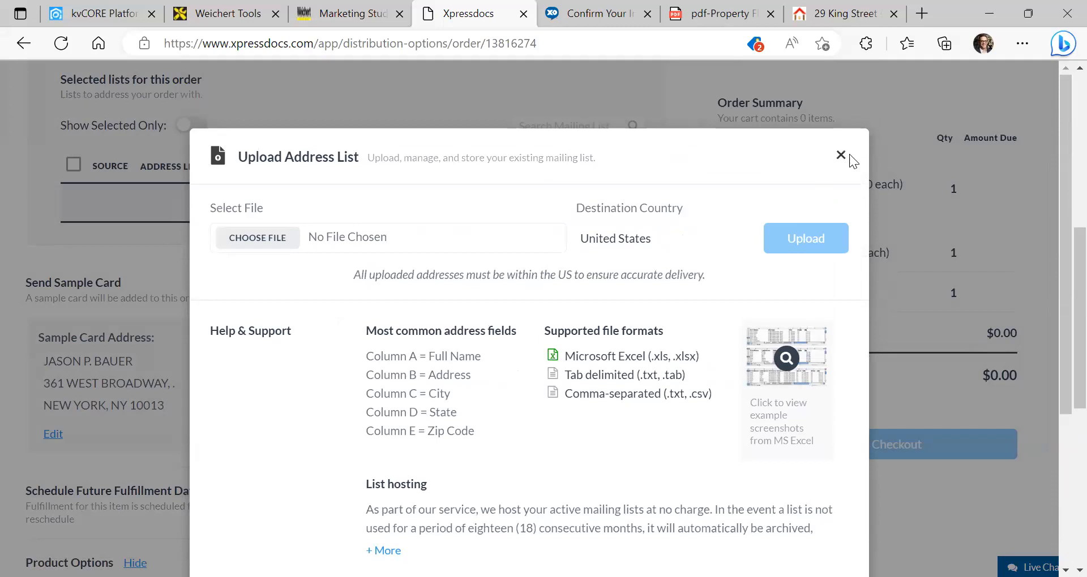
Close the Upload Address List dialog and try Proceed to Checkout, triggering the mailing-list-required warning
left_click(842, 154)
scroll(444, 282, "down", 3)
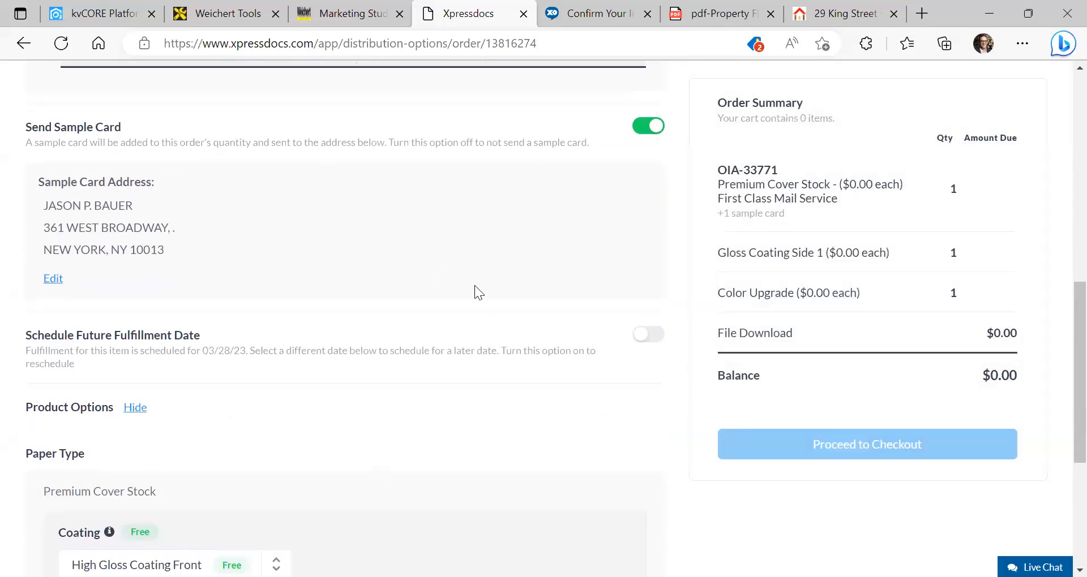
scroll(637, 306, "down", 5)
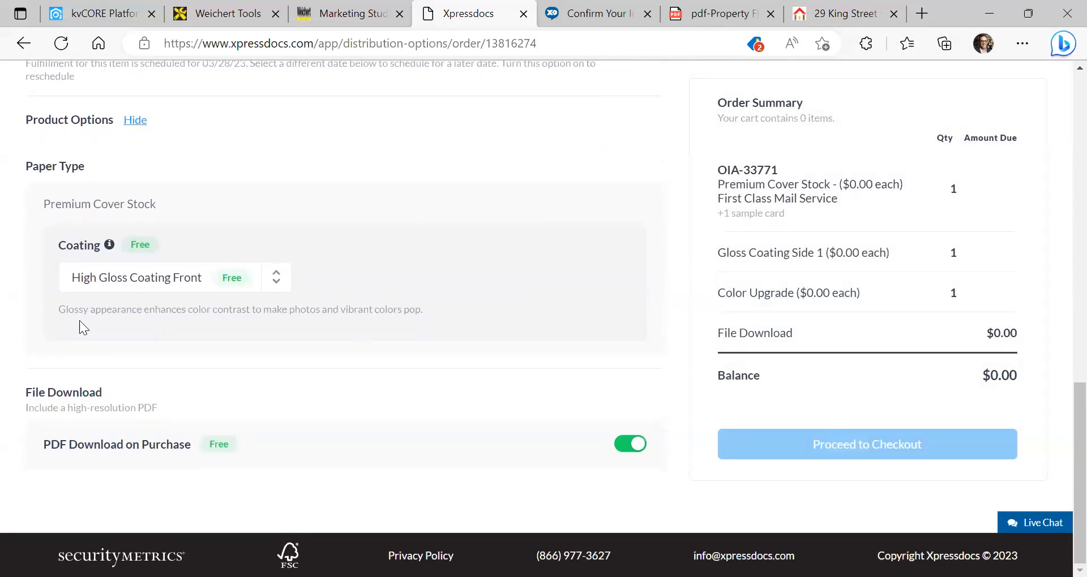
left_click(853, 447)
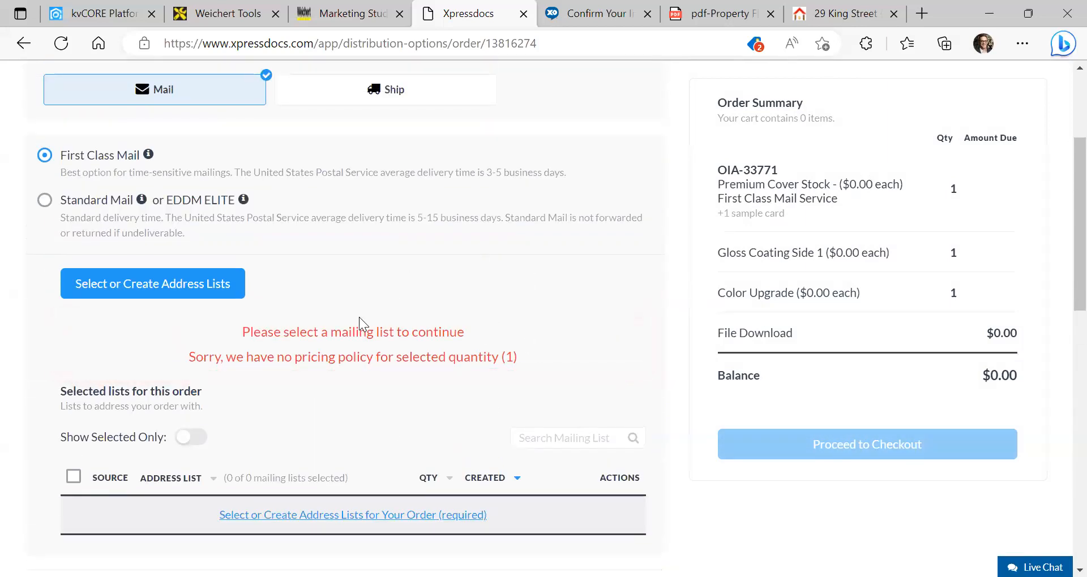
scroll(362, 366, "up", 3)
scroll(391, 390, "down", 4)
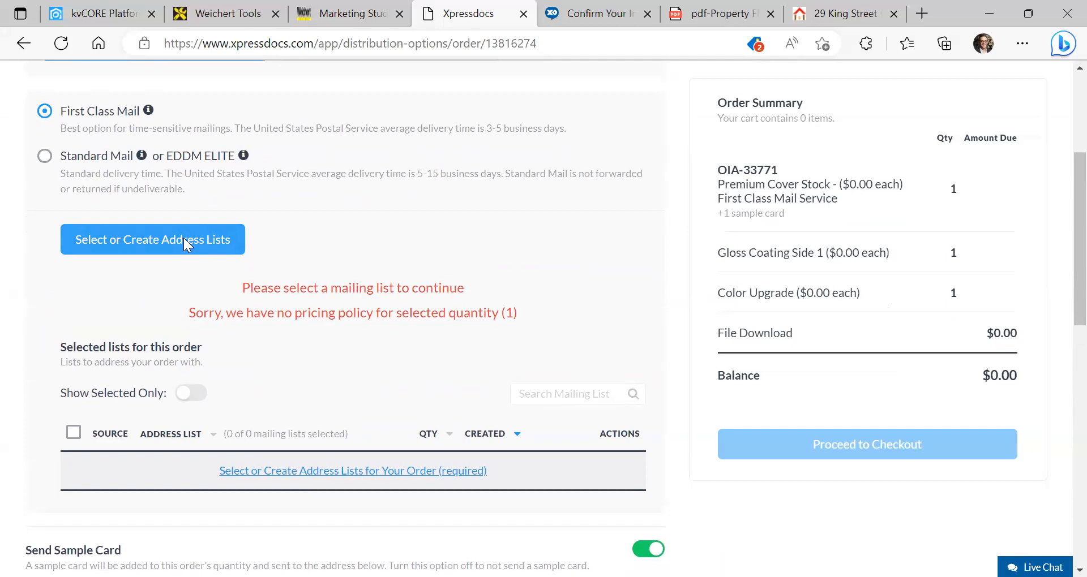
Start an EDDM / Saturation address list search limited to residential addresses
left_click(184, 243)
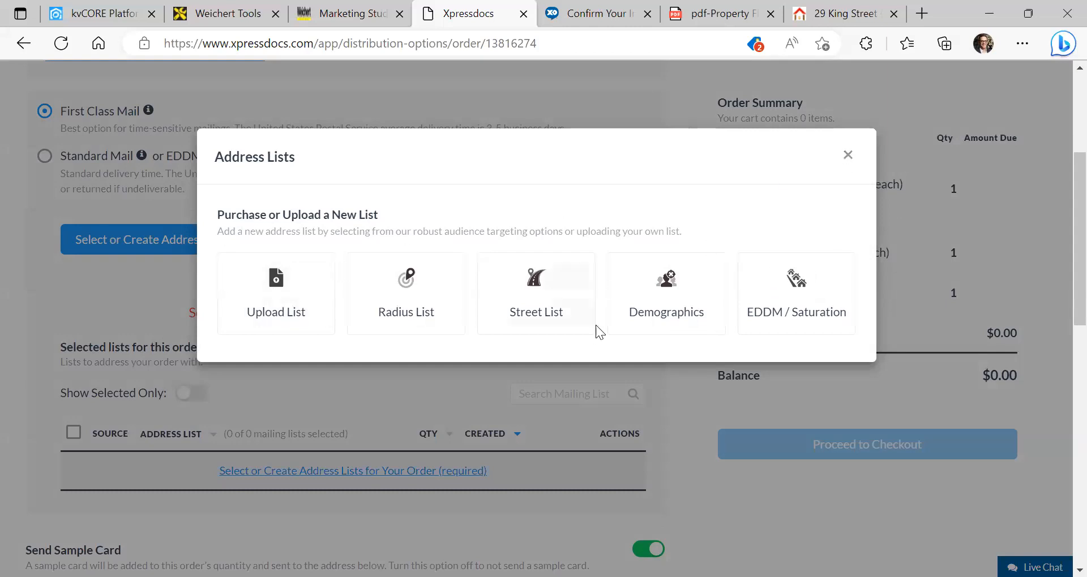
left_click(814, 308)
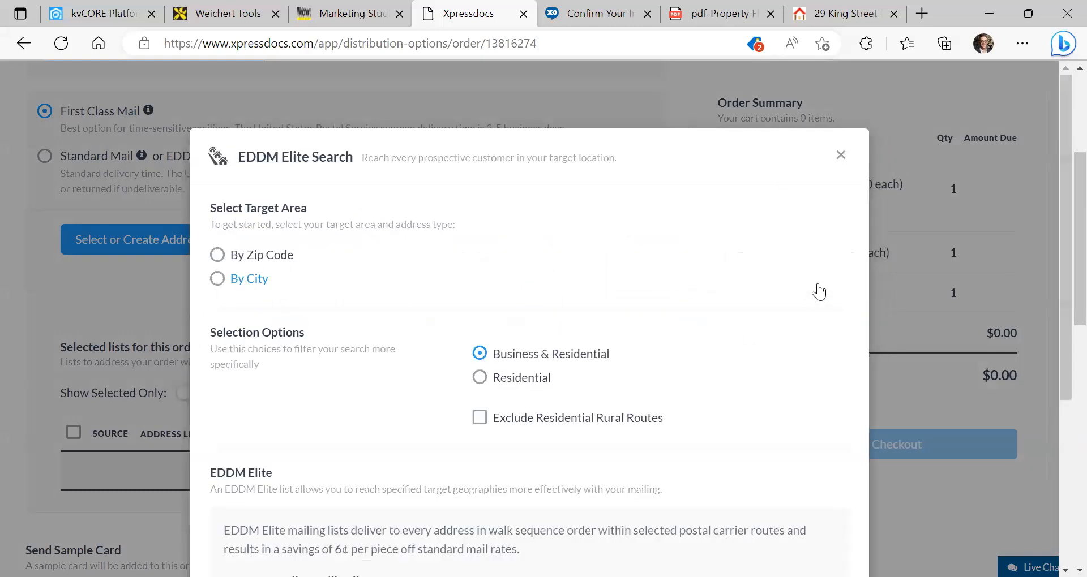
scroll(423, 284, "down", 2)
left_click(499, 308)
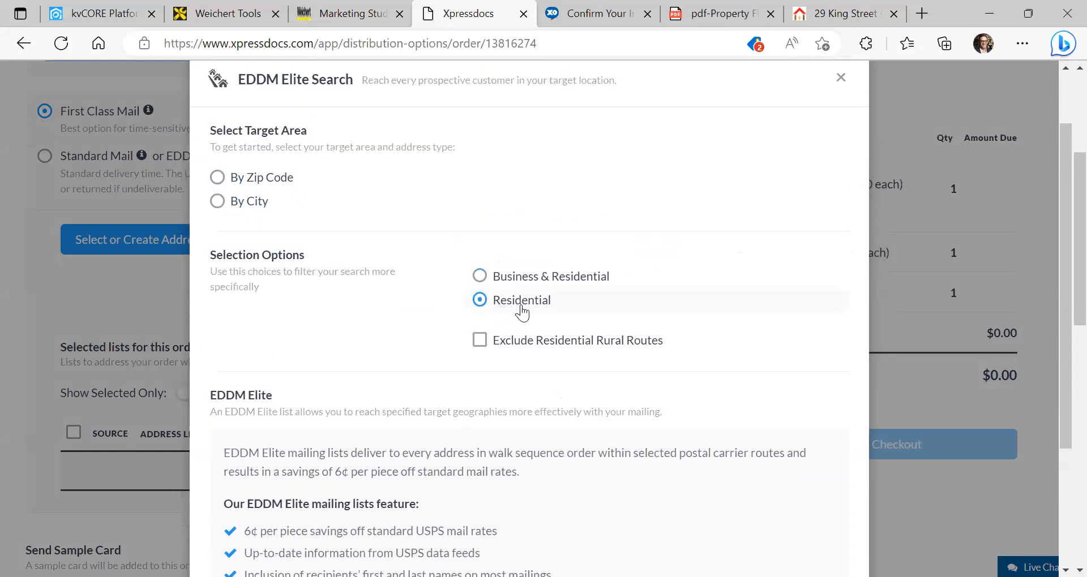
scroll(517, 308, "down", 3)
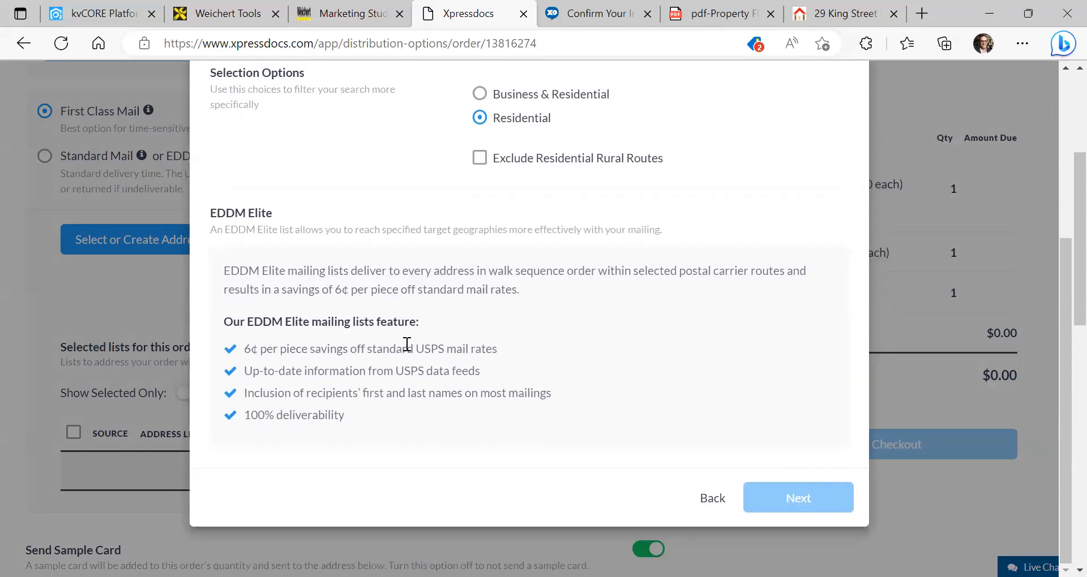
scroll(347, 291, "up", 5)
Search carrier routes by zip code 10014, listing routes totalling 21,919 records
left_click(229, 258)
left_click(345, 345)
type("100")
scroll(753, 338, "down", 5)
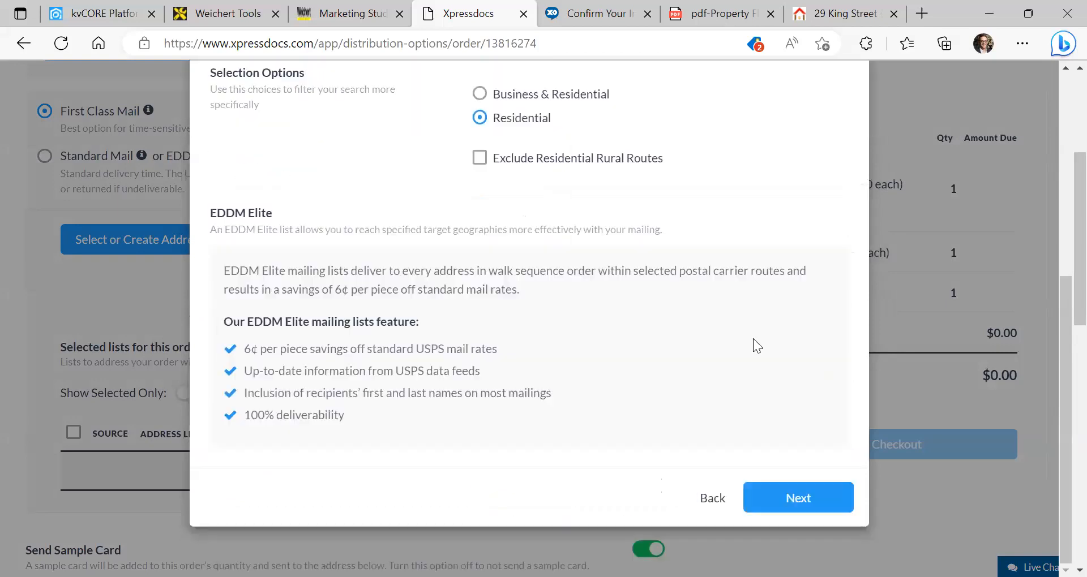
scroll(799, 335, "down", 3)
left_click(798, 497)
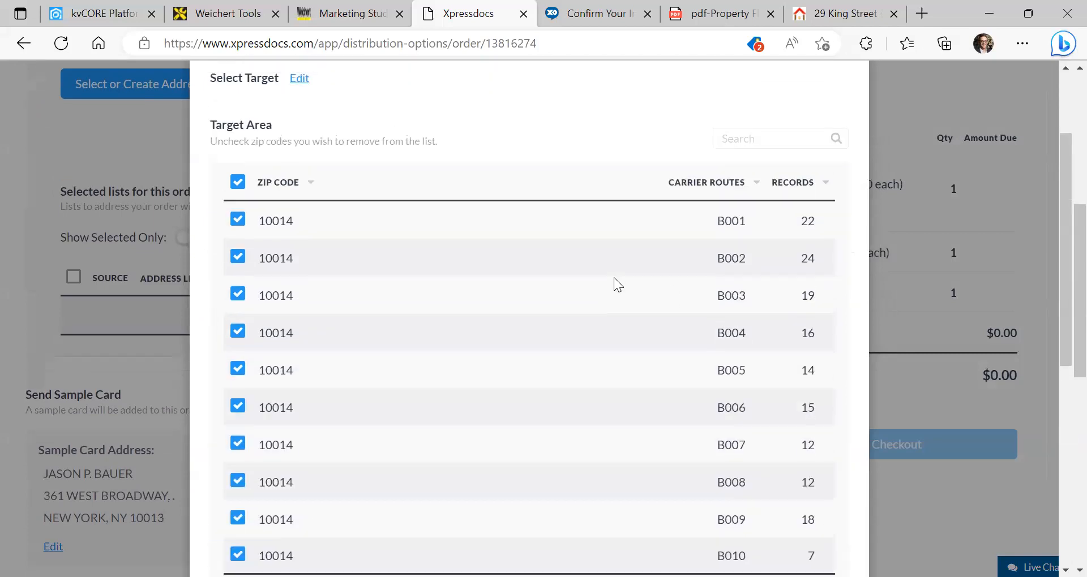
View the USPS carrier route map for the results, then close that page
scroll(614, 277, "down", 7)
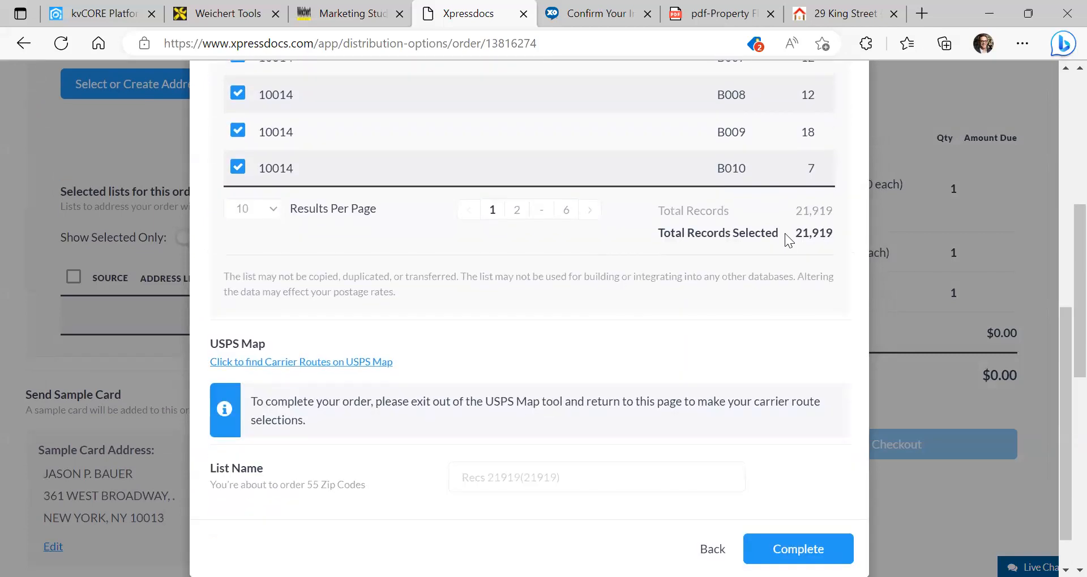
scroll(767, 248, "up", 6)
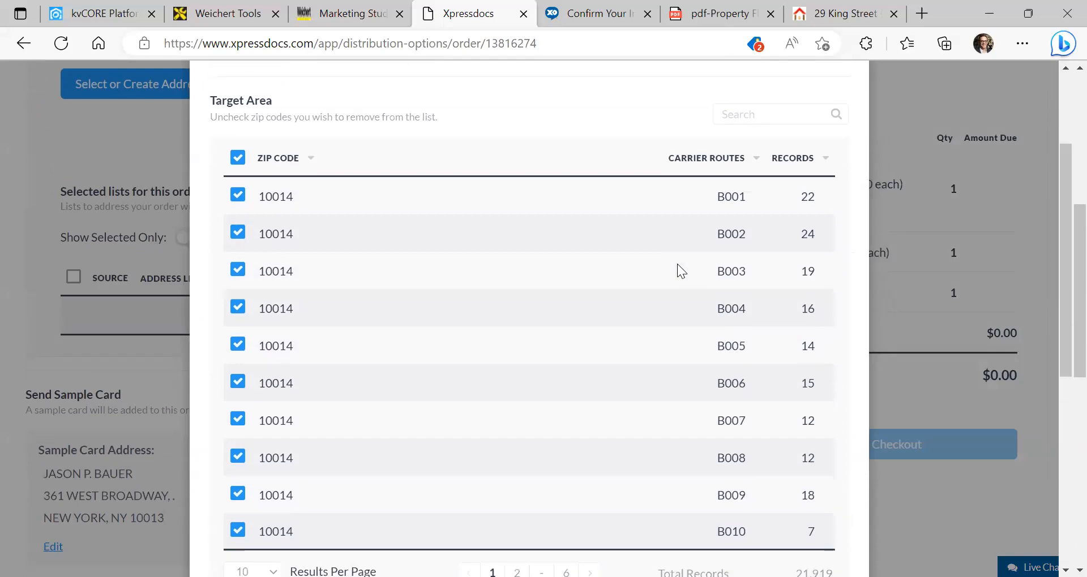
scroll(677, 264, "down", 6)
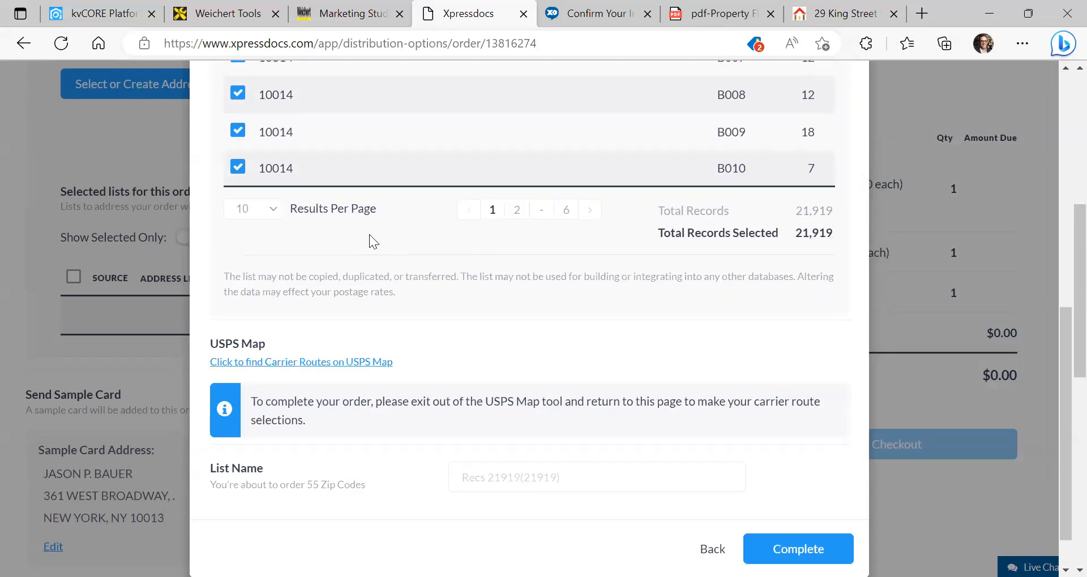
scroll(371, 237, "up", 2)
scroll(373, 235, "down", 3)
scroll(543, 294, "down", 4)
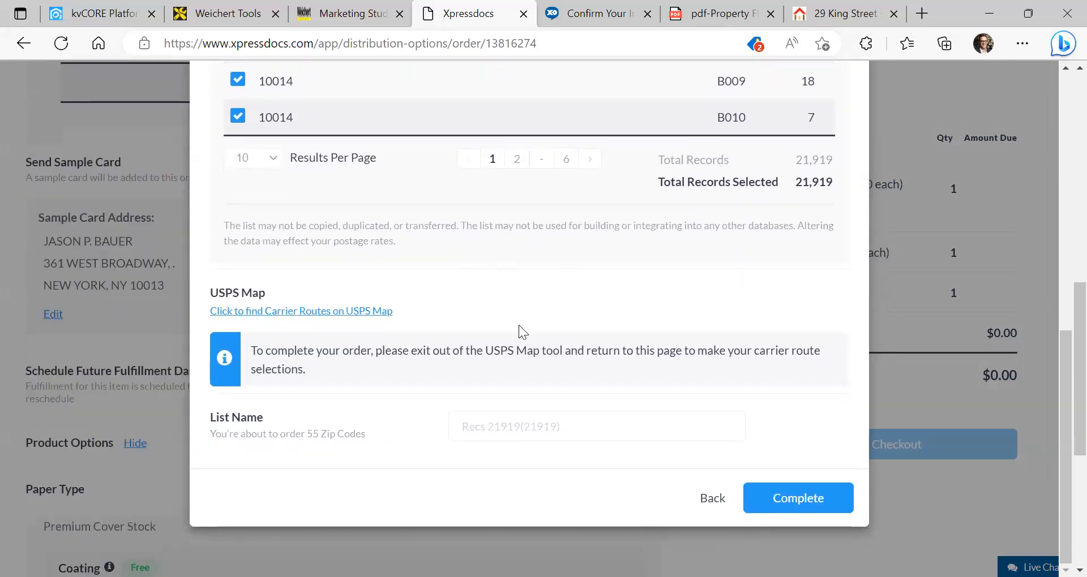
left_click(339, 315)
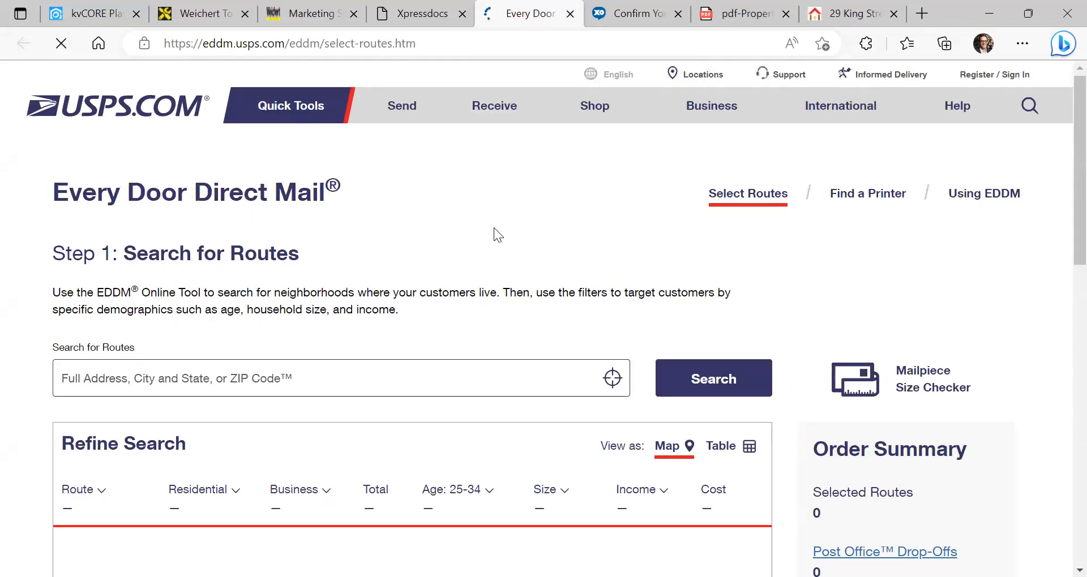
scroll(494, 227, "down", 5)
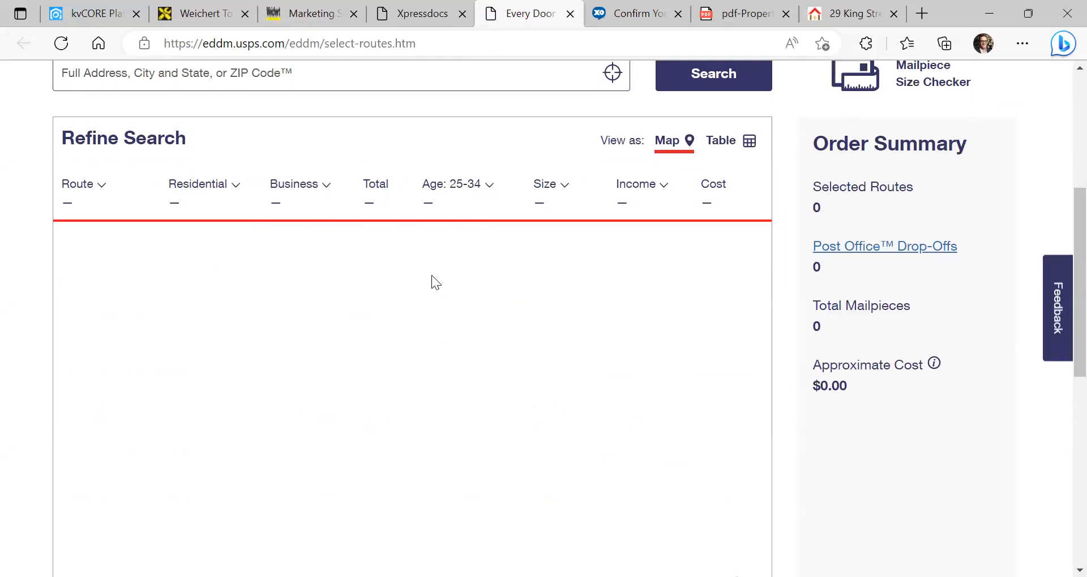
left_click(570, 13)
Discard the unfinished EDDM list, close the Xpressdocs order, and return to Marketing Studio
scroll(849, 223, "up", 10)
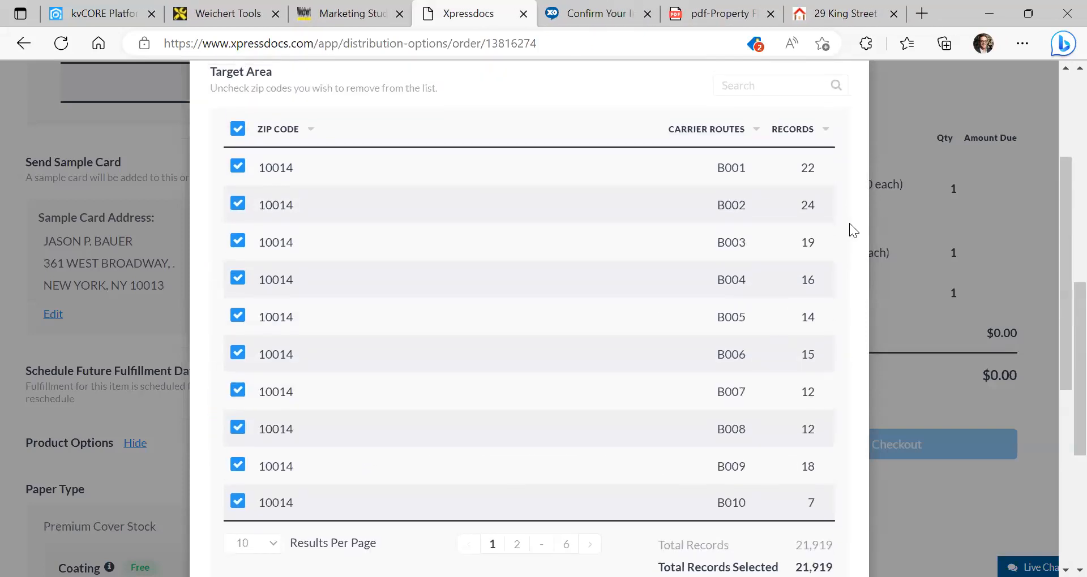
left_click(848, 162)
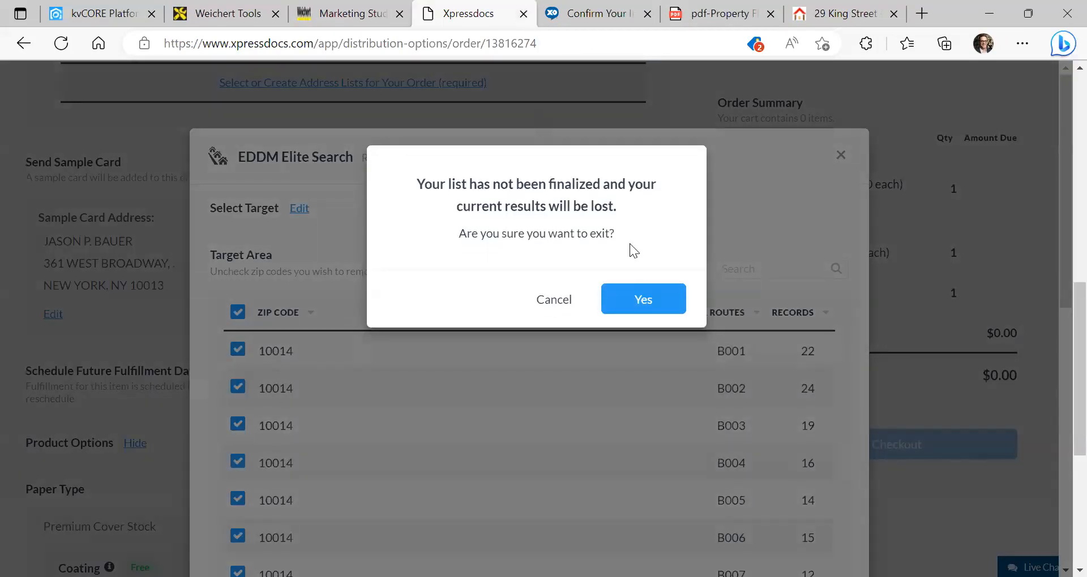
left_click(524, 146)
left_click(525, 15)
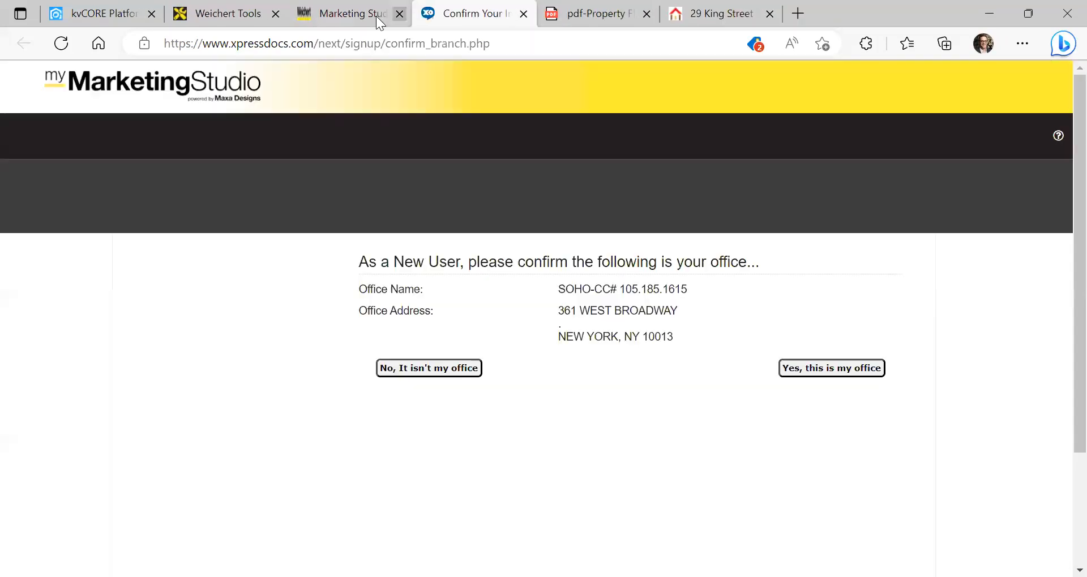
left_click(369, 18)
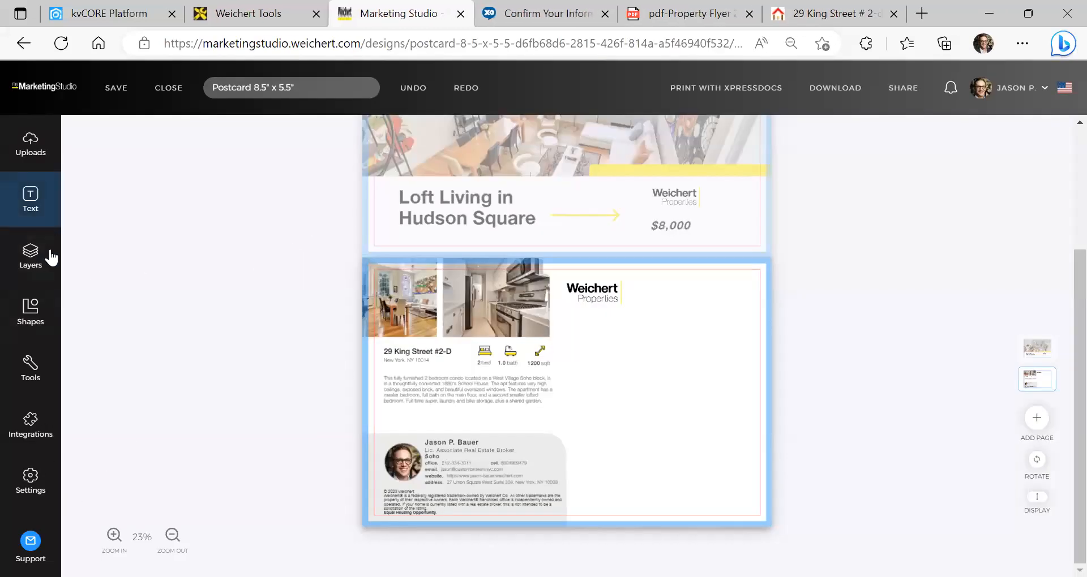
Close the postcard design, dismiss the PRO TIP, and show the Email Signatures templates
left_click(165, 88)
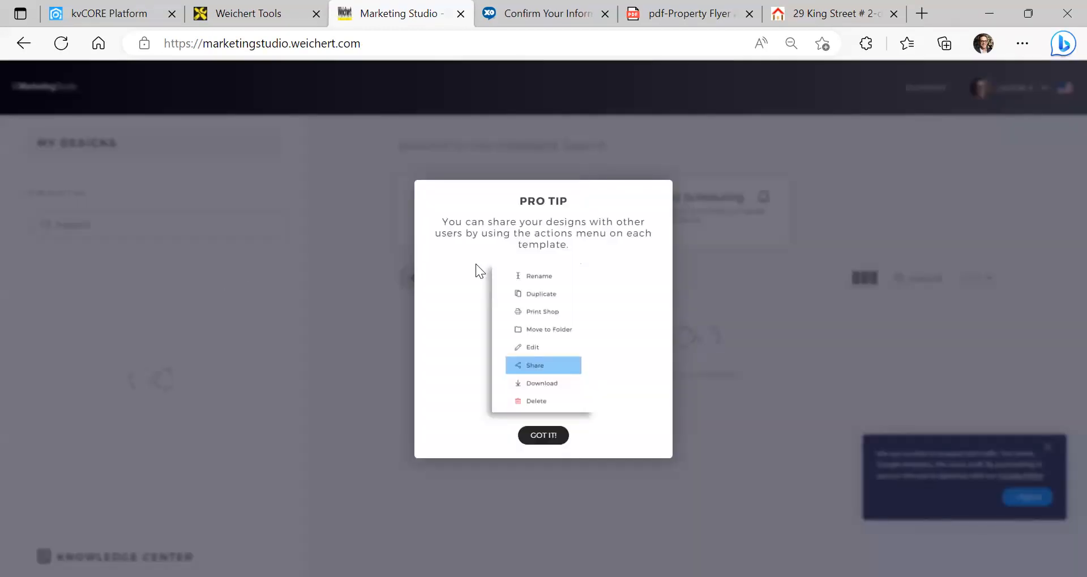
left_click(527, 439)
scroll(149, 346, "down", 15)
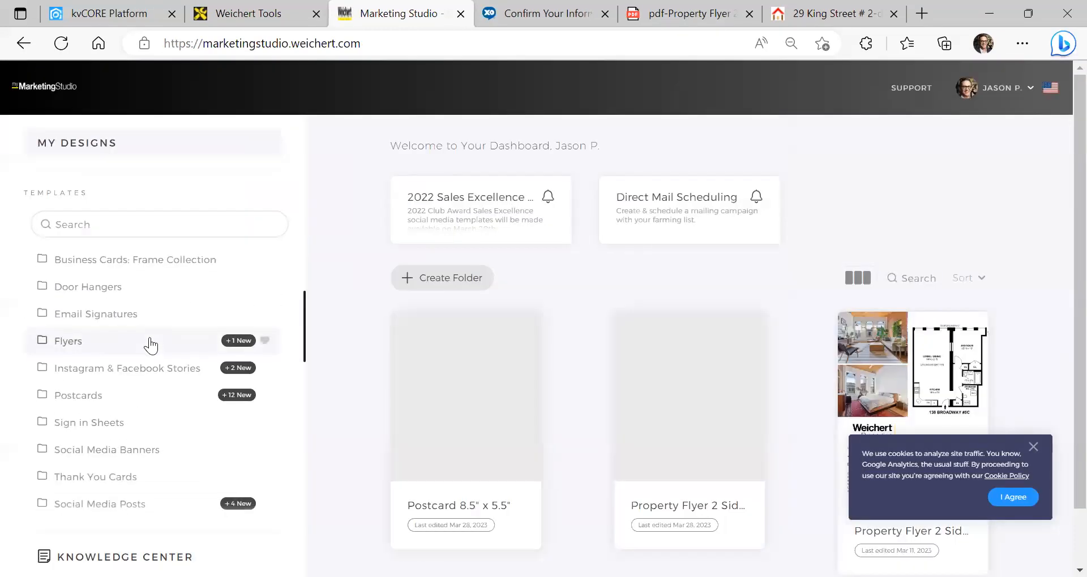
left_click(94, 489)
Preview the first Email Signature 600 x 250 template and create a design from it
mouse_move(504, 218)
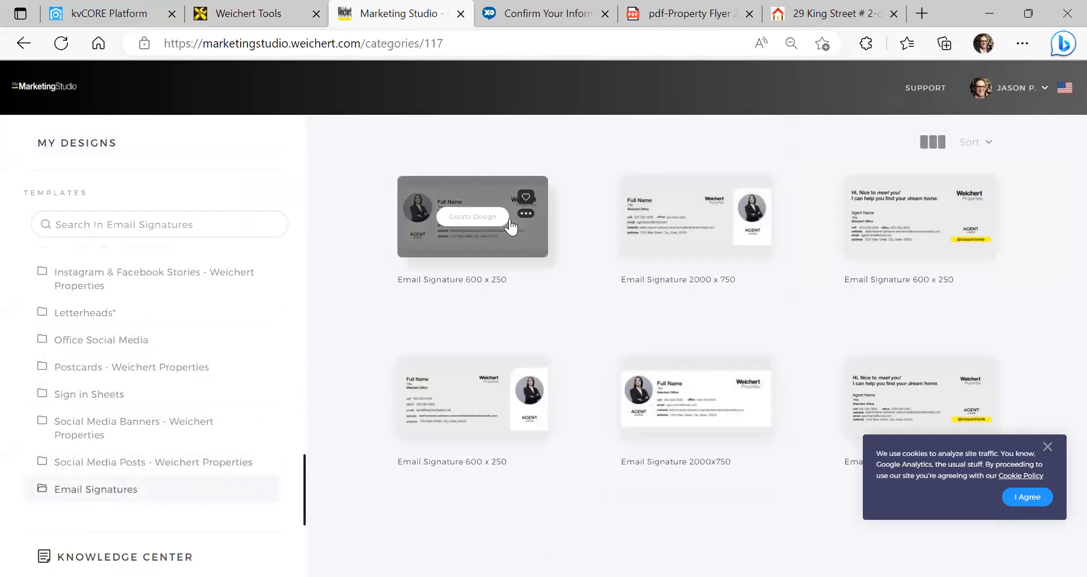
left_click(478, 220)
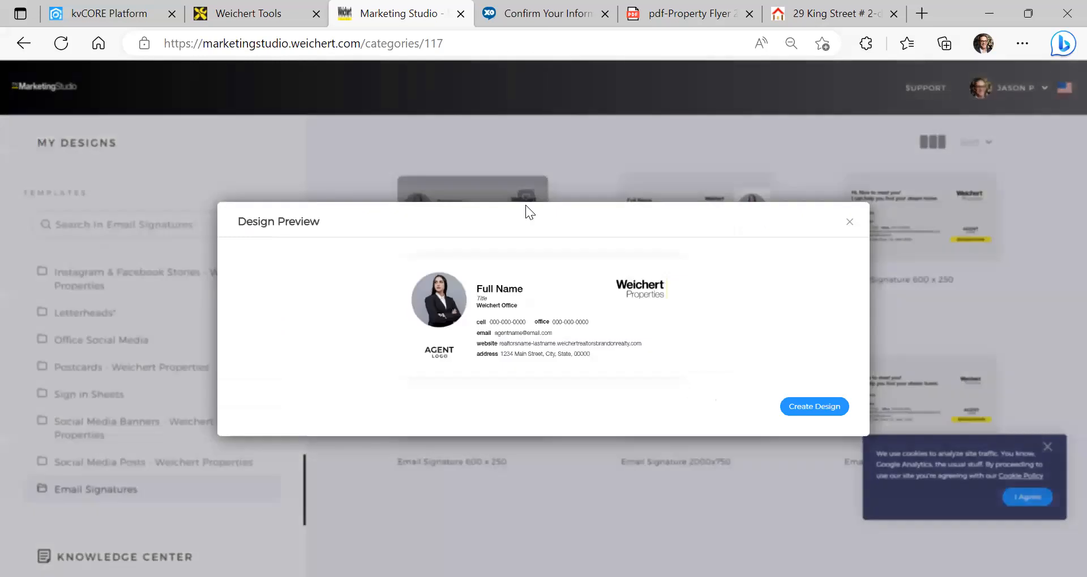
left_click(788, 407)
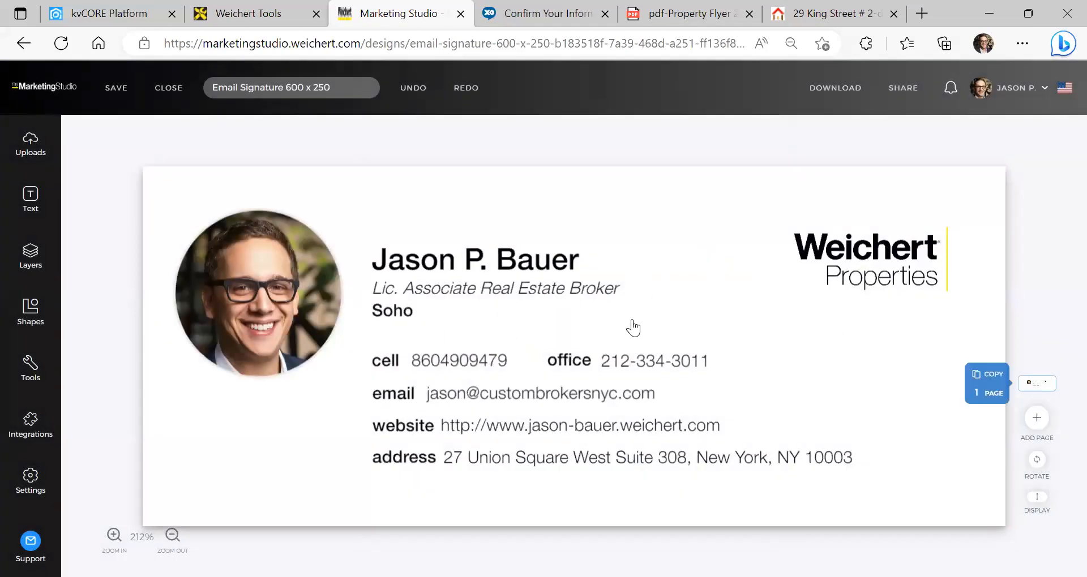
Delete the office label and office phone number from the signature
left_click(609, 461)
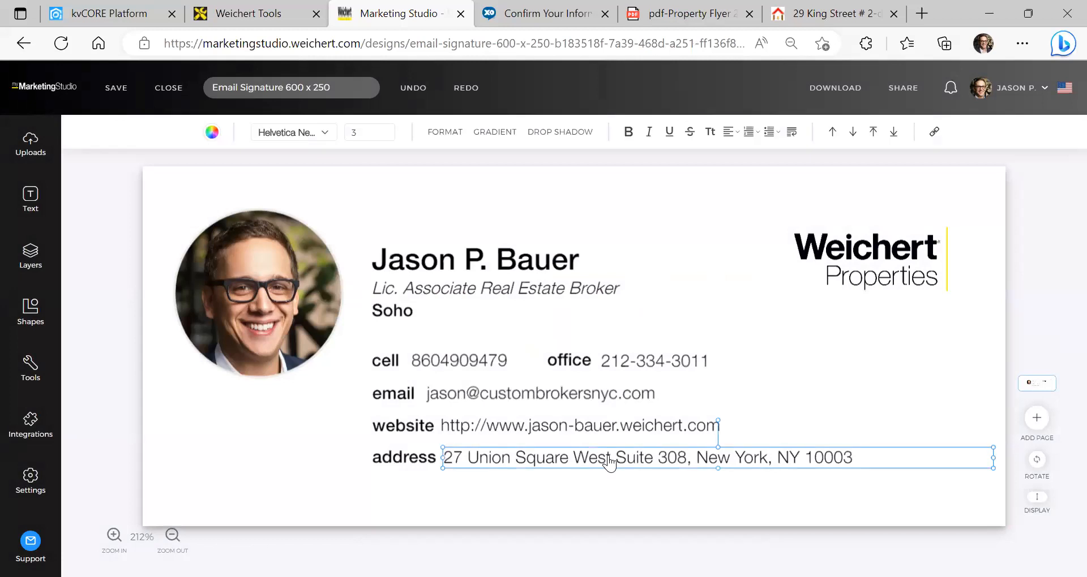
double_click(608, 461)
left_click(616, 456)
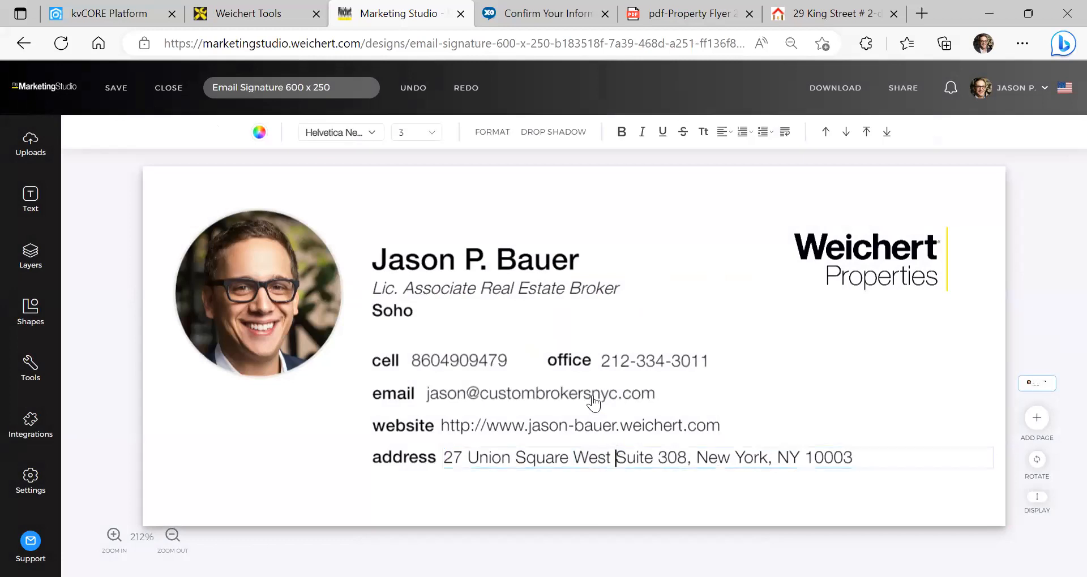
left_click(618, 360)
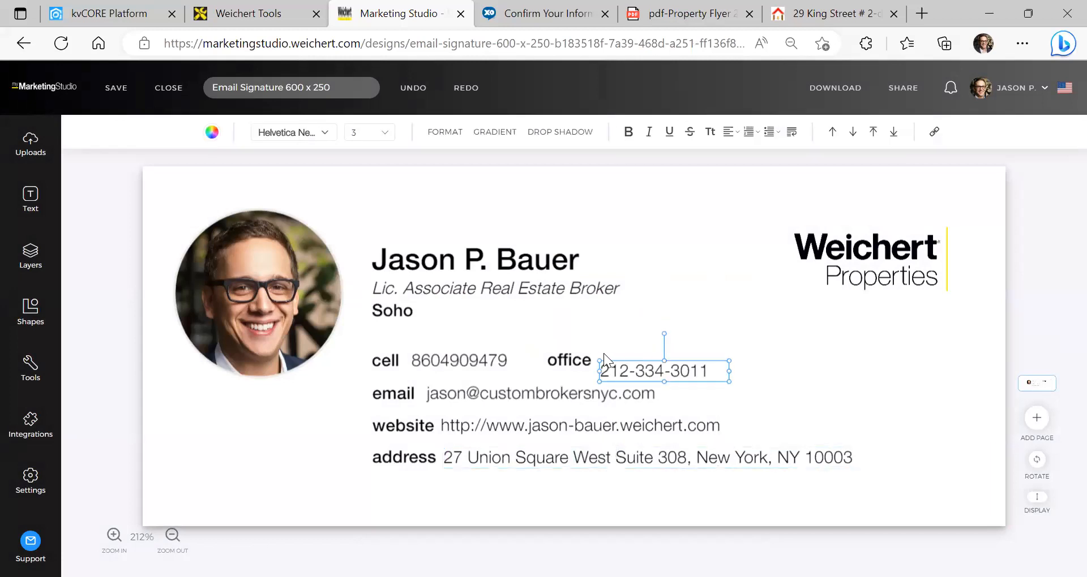
left_click(584, 366)
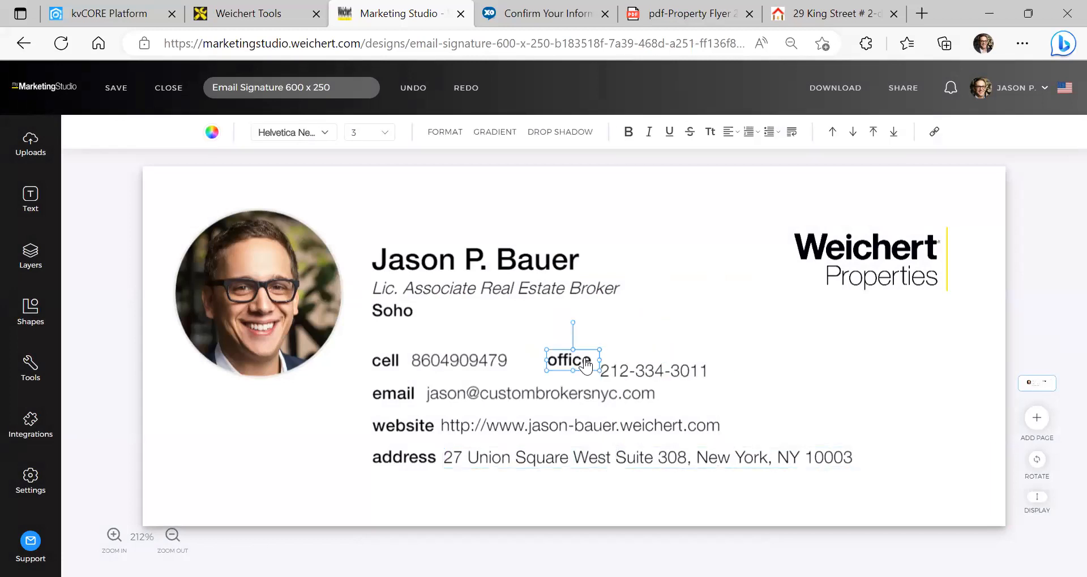
key("Delete")
left_click(655, 374)
key("Delete")
Insert hyphens after the area code and exchange in the cell number
left_click(456, 360)
double_click(453, 361)
left_click(437, 360)
type("-")
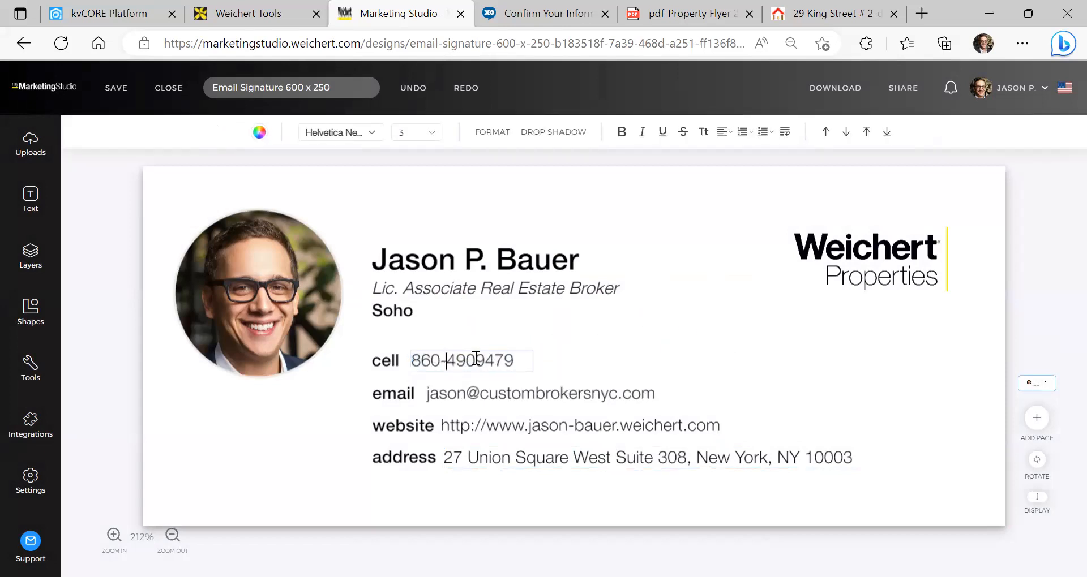
left_click(476, 358)
type("-")
left_click(649, 337)
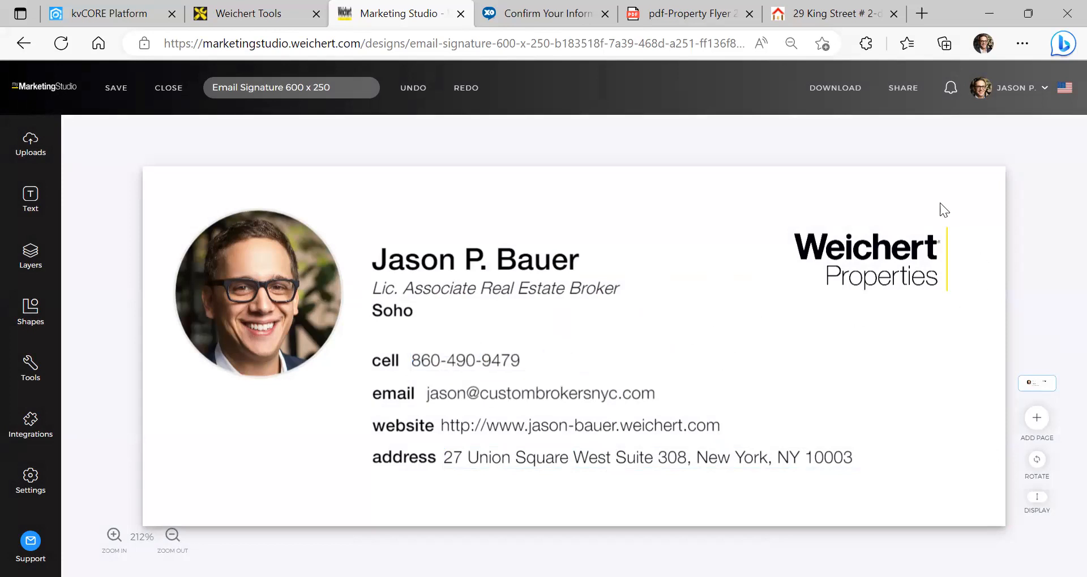
Download the email signature as a PNG file and open the downloaded image
left_click(864, 90)
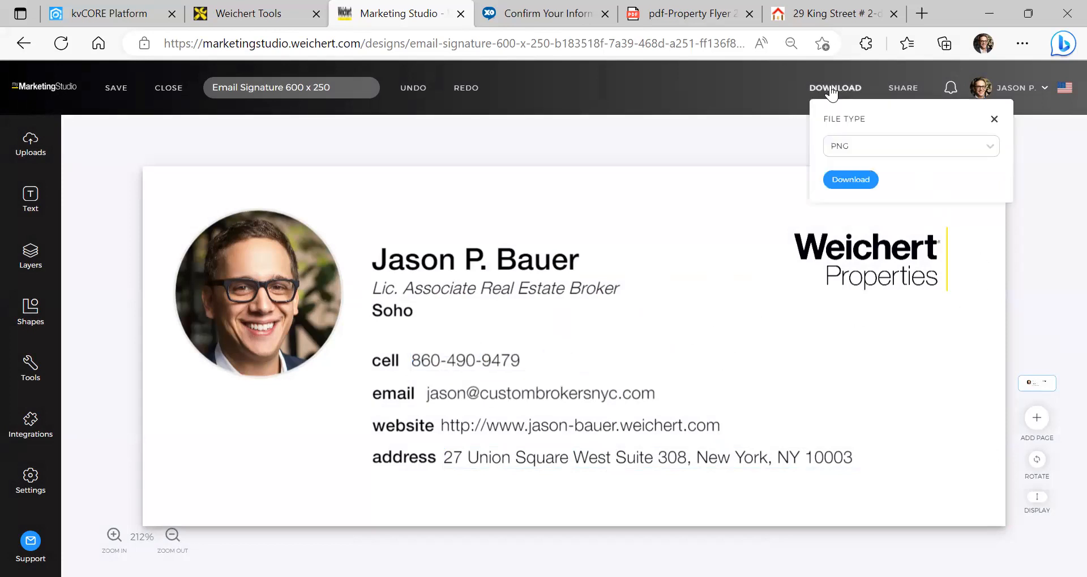
left_click(857, 146)
left_click(870, 191)
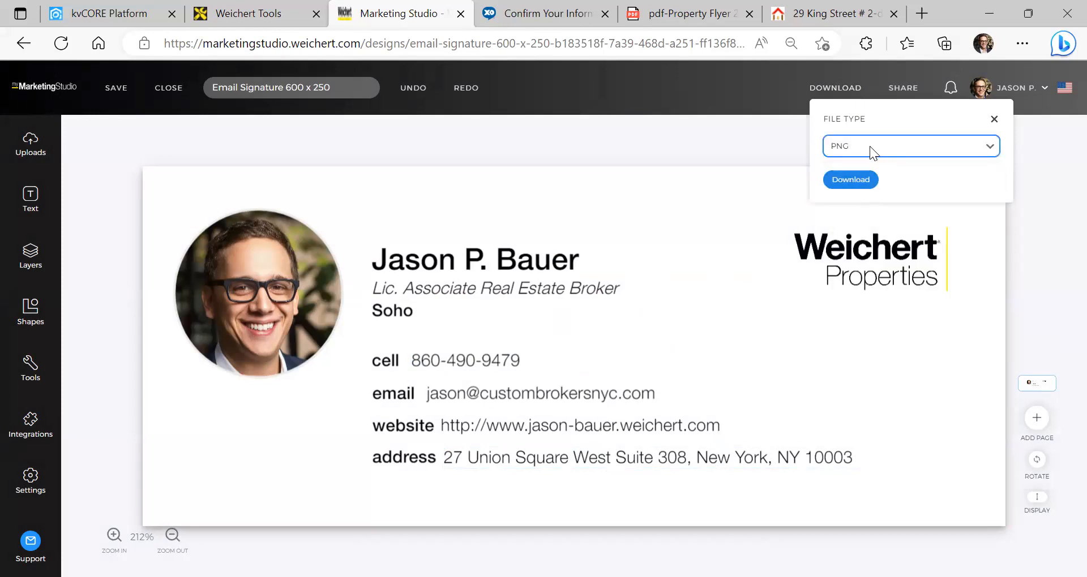
left_click(851, 180)
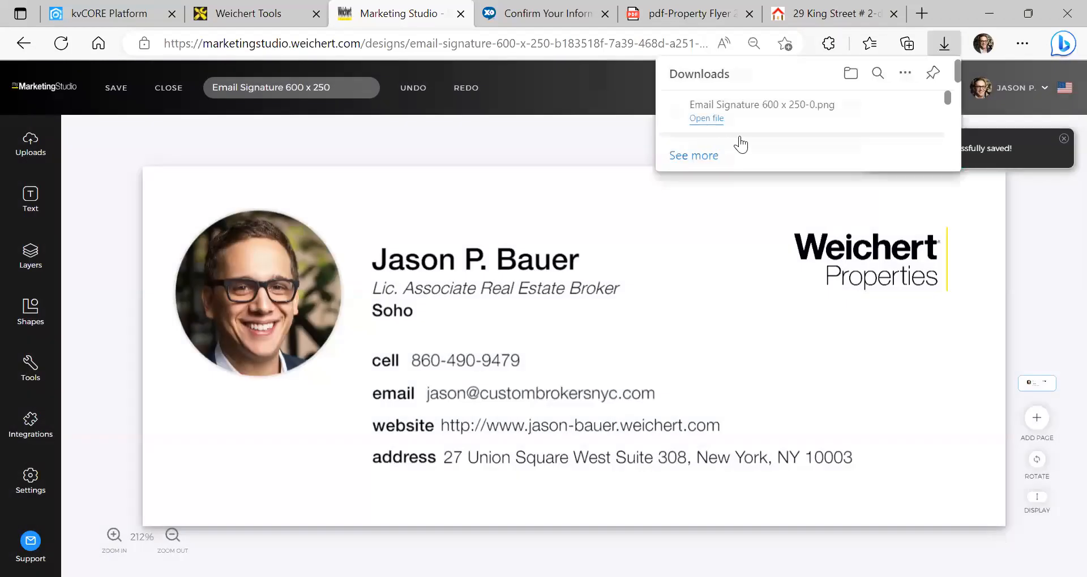
left_click(703, 120)
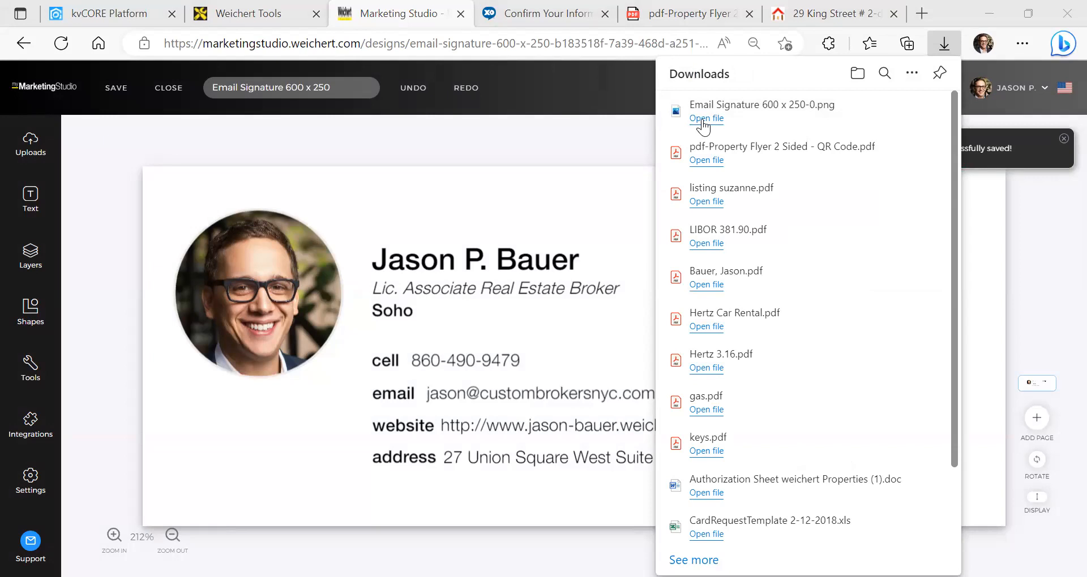
left_click(606, 144)
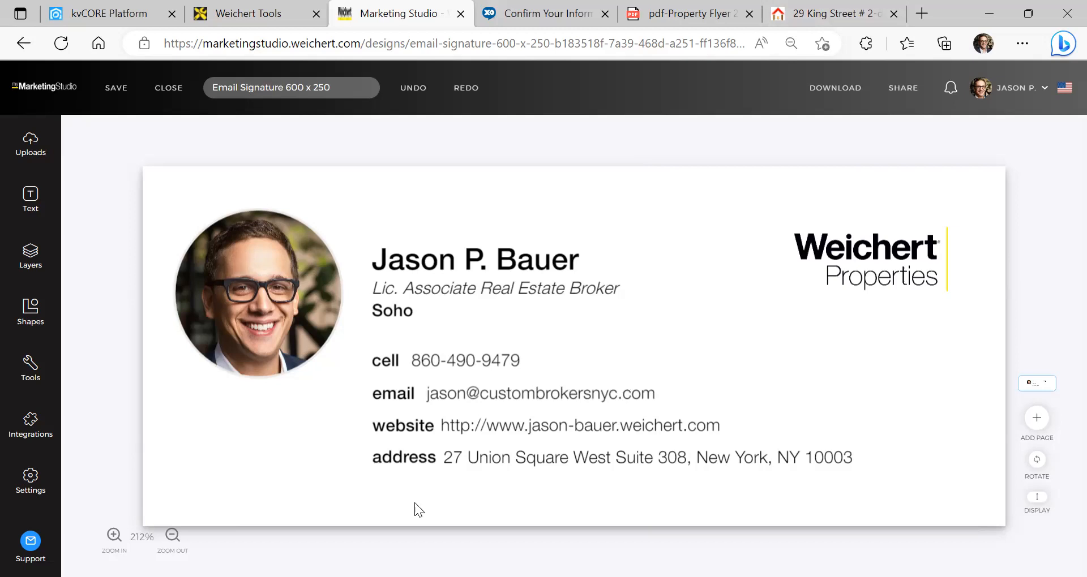
key("alt+Tab")
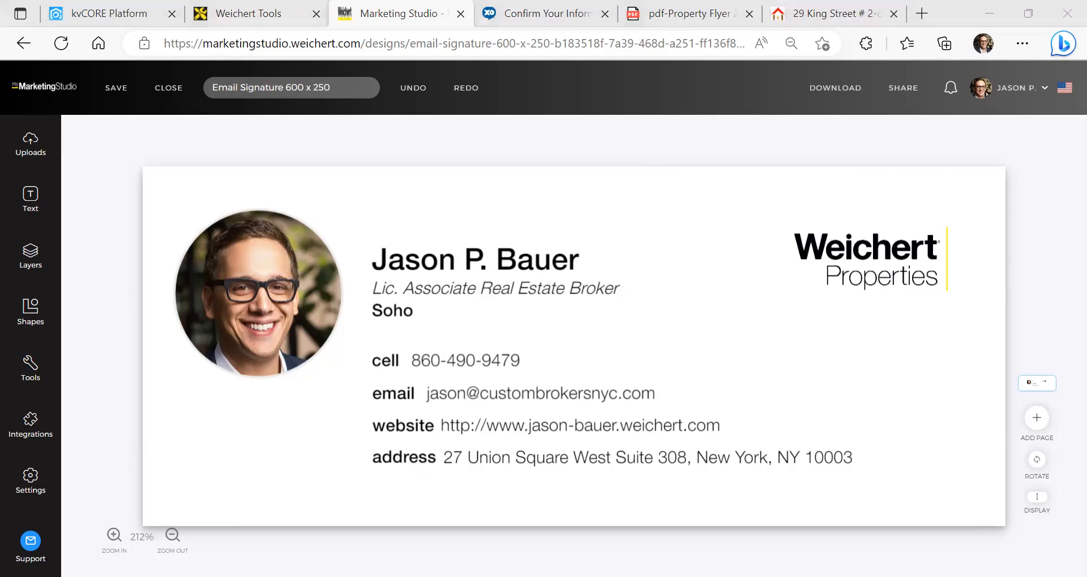